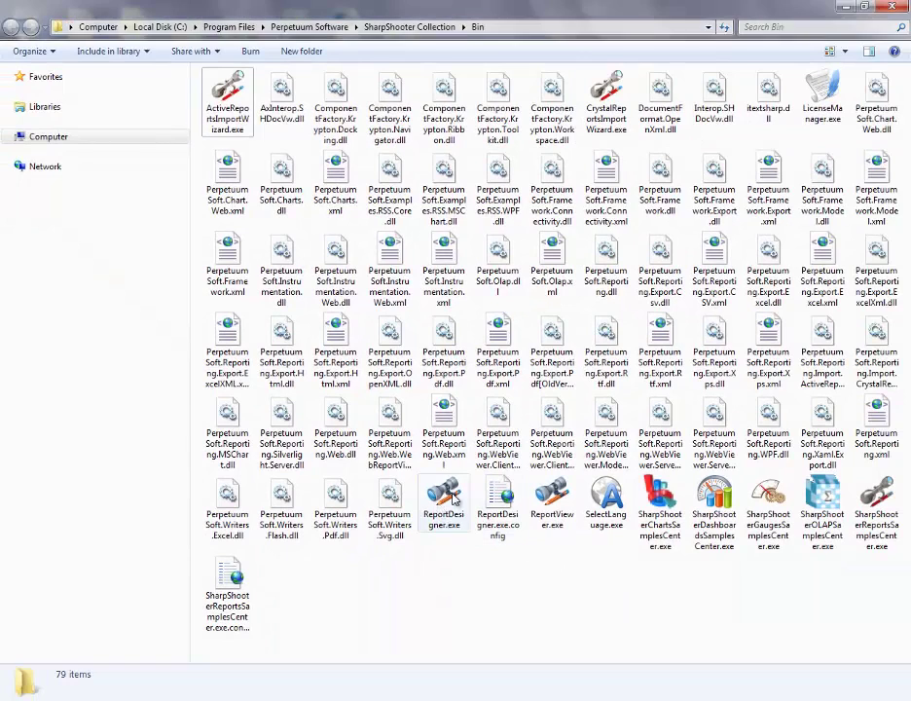
Launch ReportDesigner.exe and create a new Blank C# report
{"action": "left_click", "coordinate": [440, 506]}
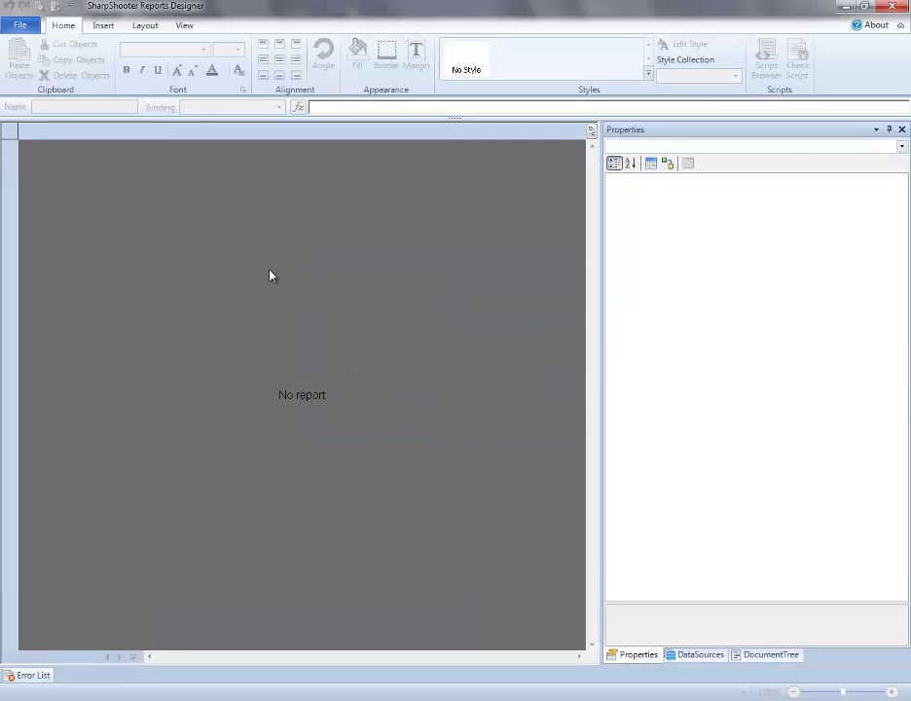
{"action": "left_click", "coordinate": [24, 27]}
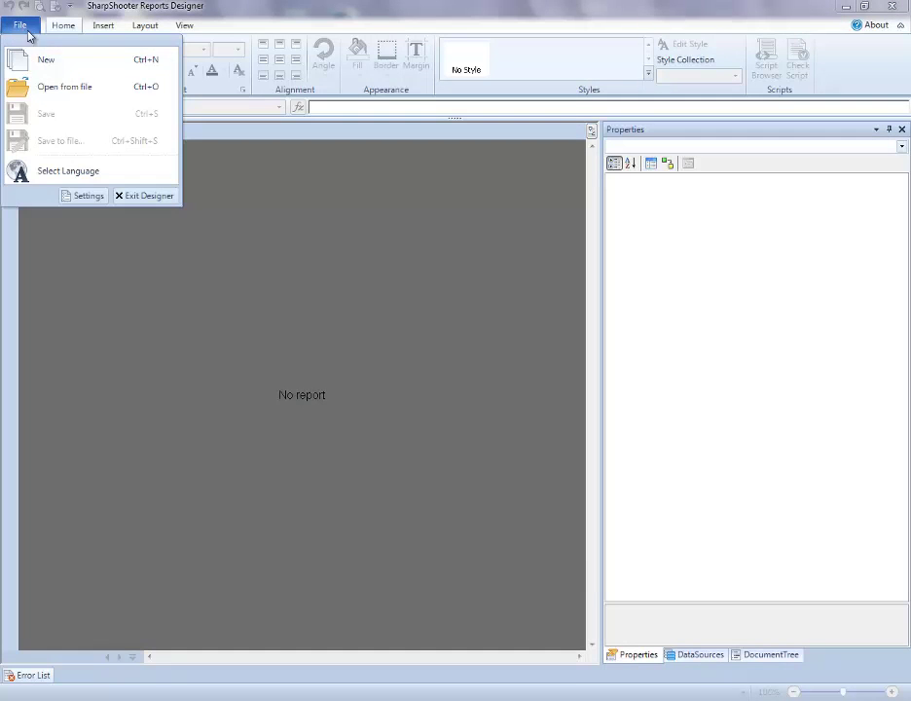
{"action": "left_click", "coordinate": [65, 60]}
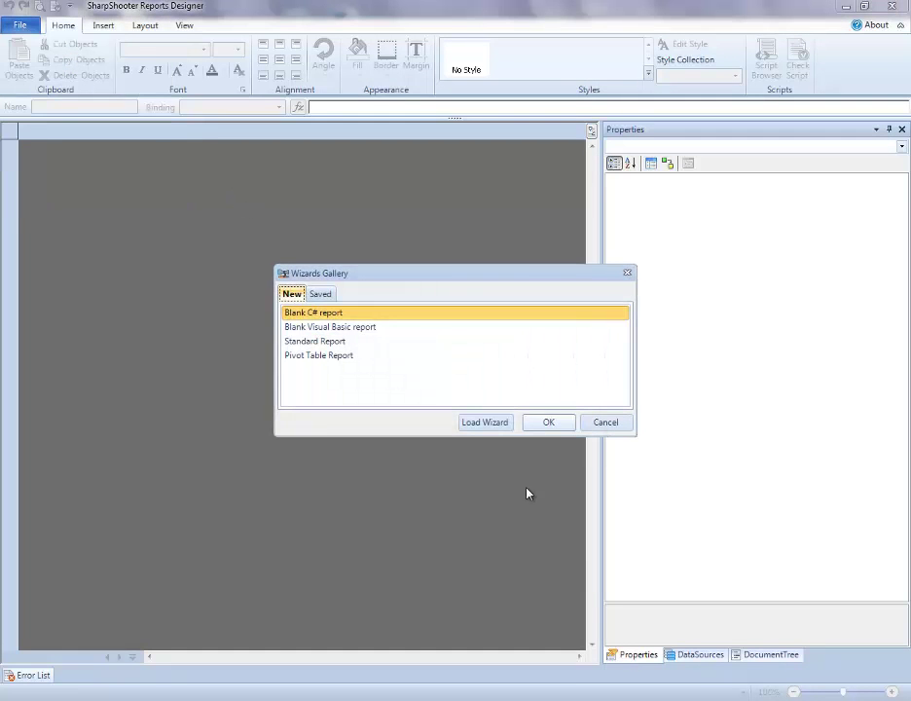
{"action": "left_click", "coordinate": [548, 422]}
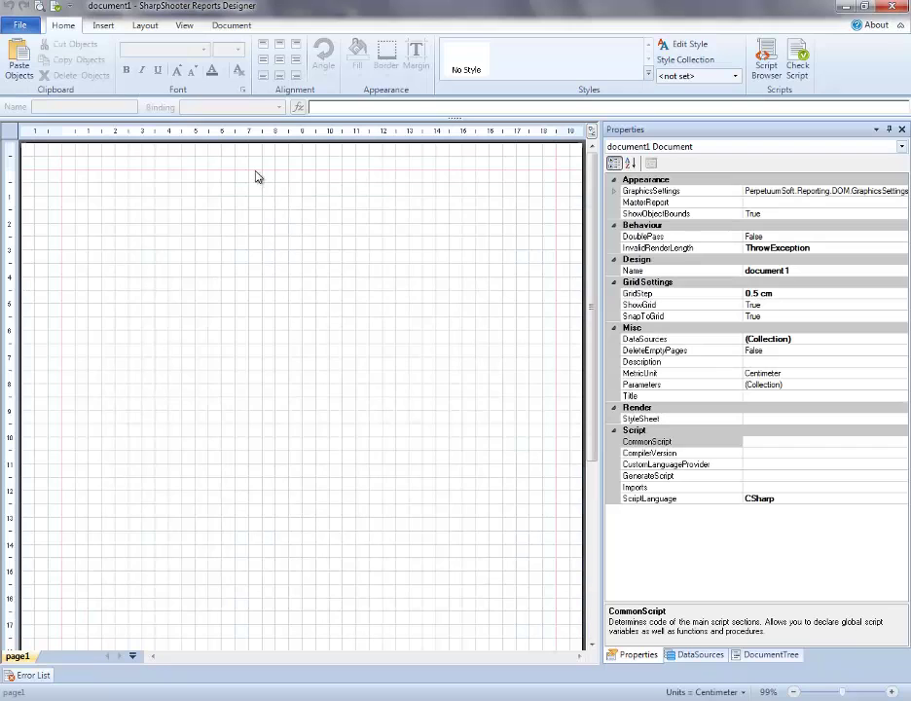
Add a Microsoft SQL Server data source to the report document
{"action": "left_click", "coordinate": [241, 33]}
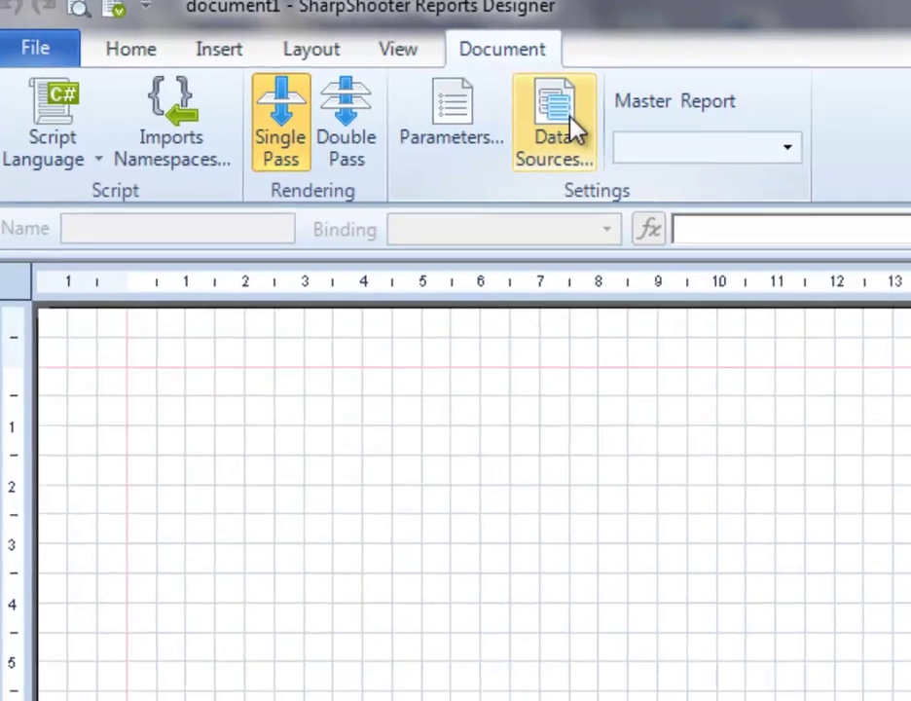
{"action": "left_click", "coordinate": [572, 125]}
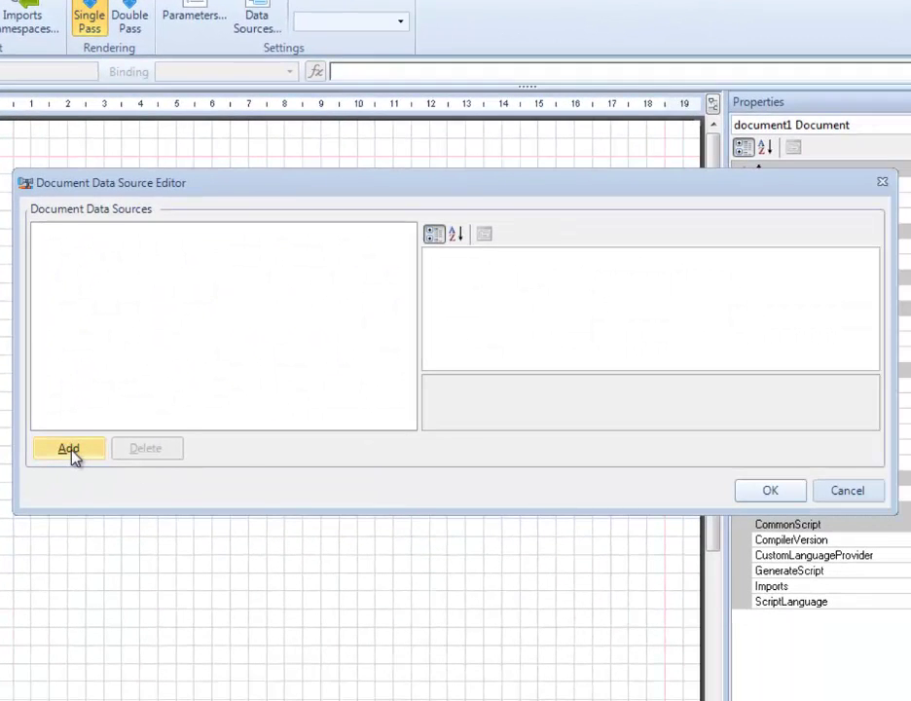
{"action": "left_click", "coordinate": [71, 450]}
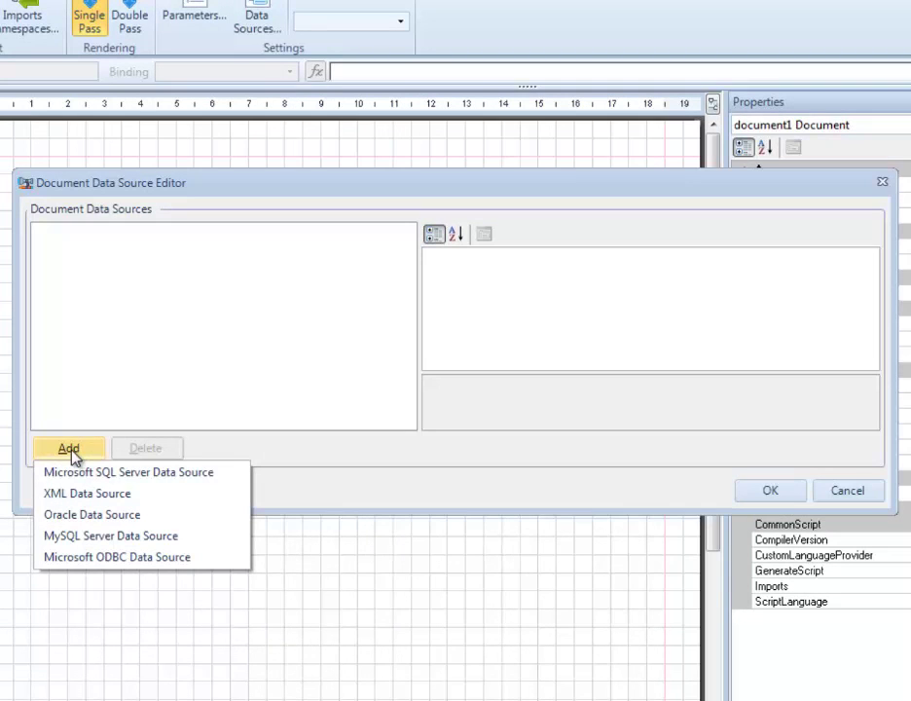
{"action": "left_click", "coordinate": [171, 474]}
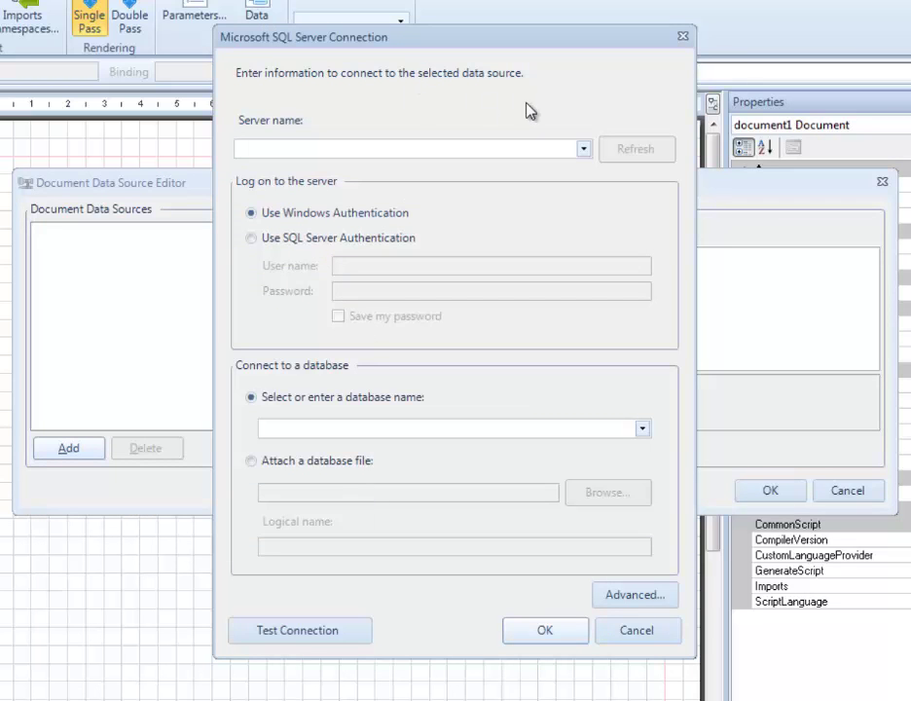
Enter the SQL Server name, use Windows Authentication, and connect to the AdventureWorks database
{"action": "left_click", "coordinate": [464, 146]}
{"action": "type", "text": "payson"}
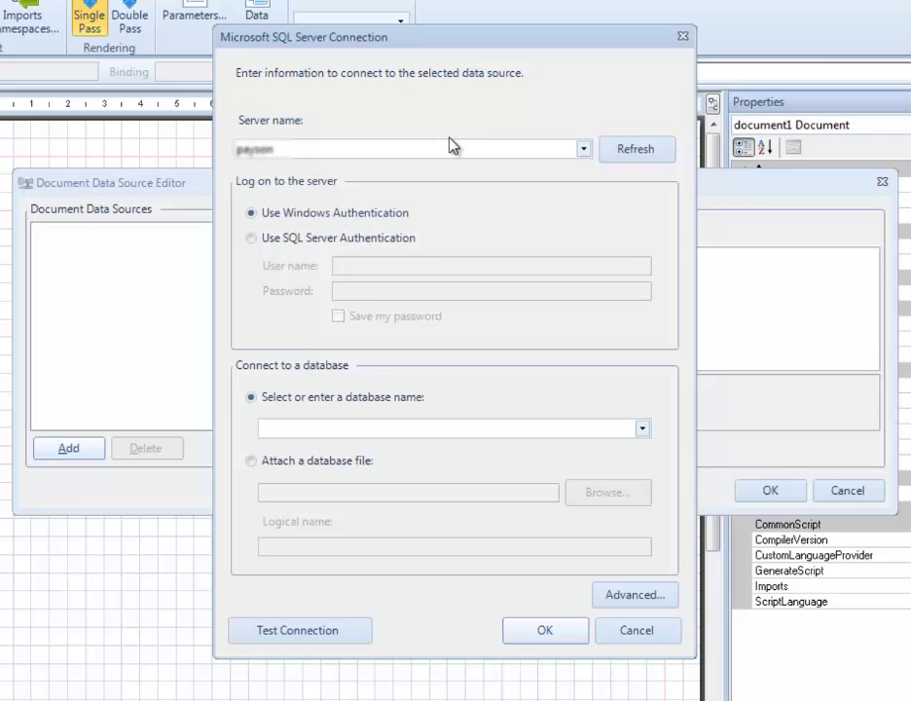
{"action": "left_click", "coordinate": [278, 243]}
{"action": "left_click", "coordinate": [303, 216]}
{"action": "left_click", "coordinate": [641, 428]}
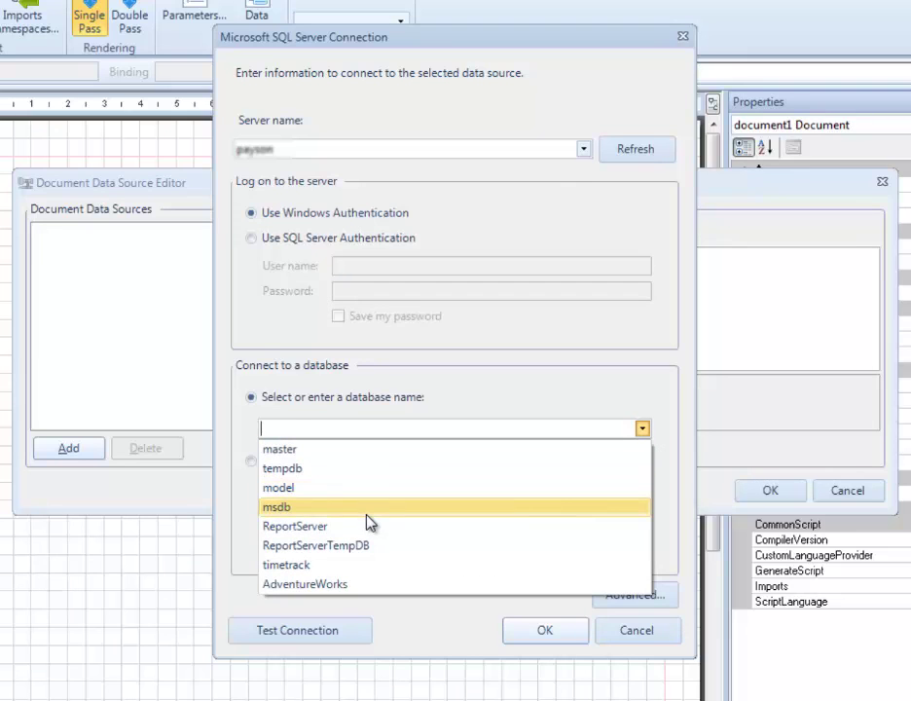
{"action": "left_click", "coordinate": [346, 584]}
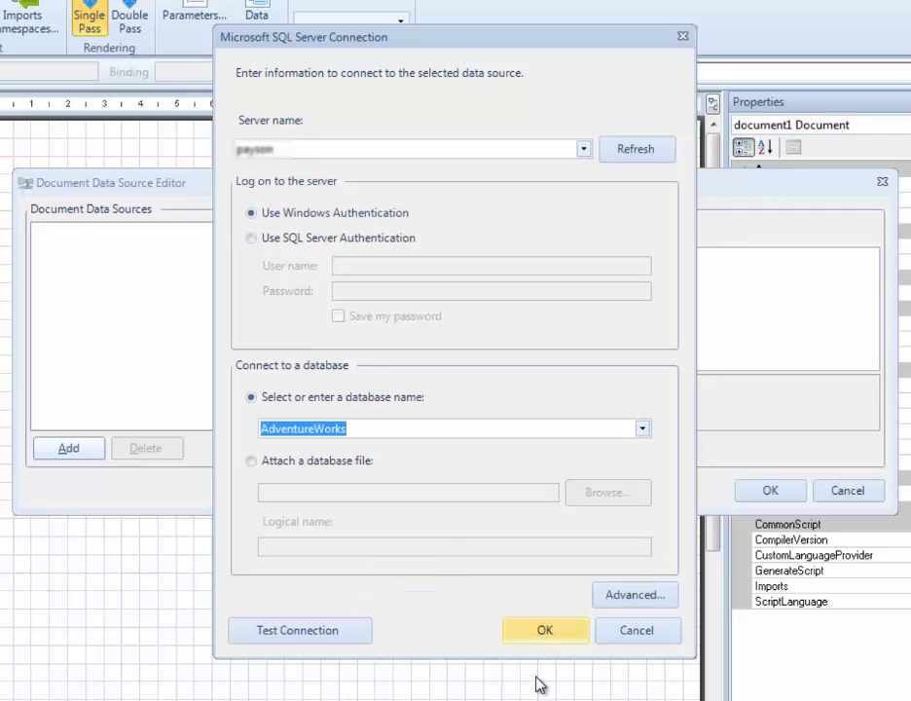
{"action": "left_click", "coordinate": [543, 632]}
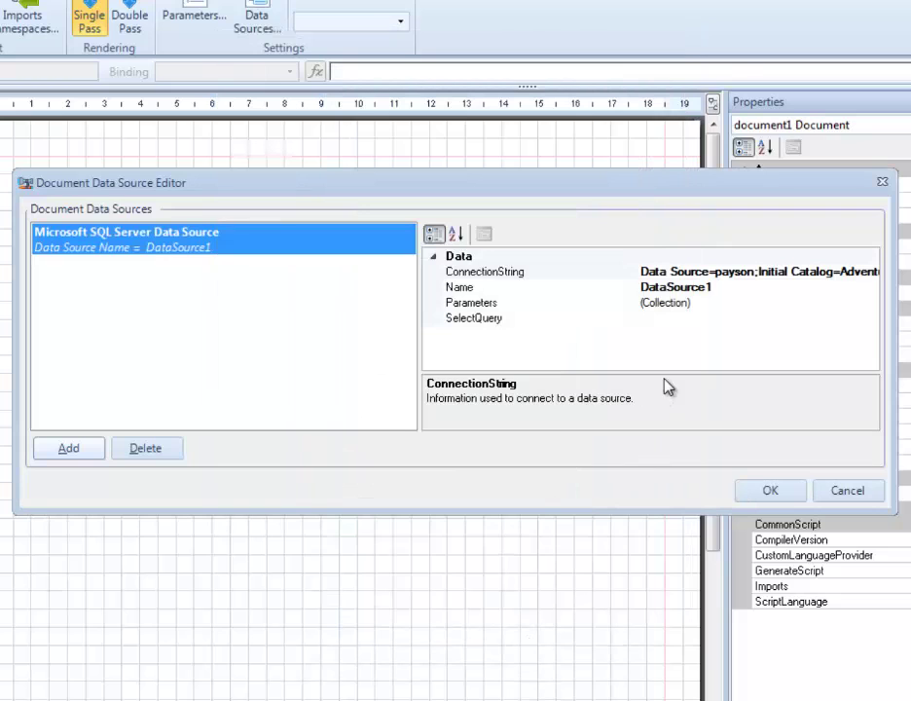
In SQL Server Management Studio, query the top 1000 rows of Sales.vStoreWithAddresses and copy the view's name from the generated script
{"action": "left_click", "coordinate": [676, 319]}
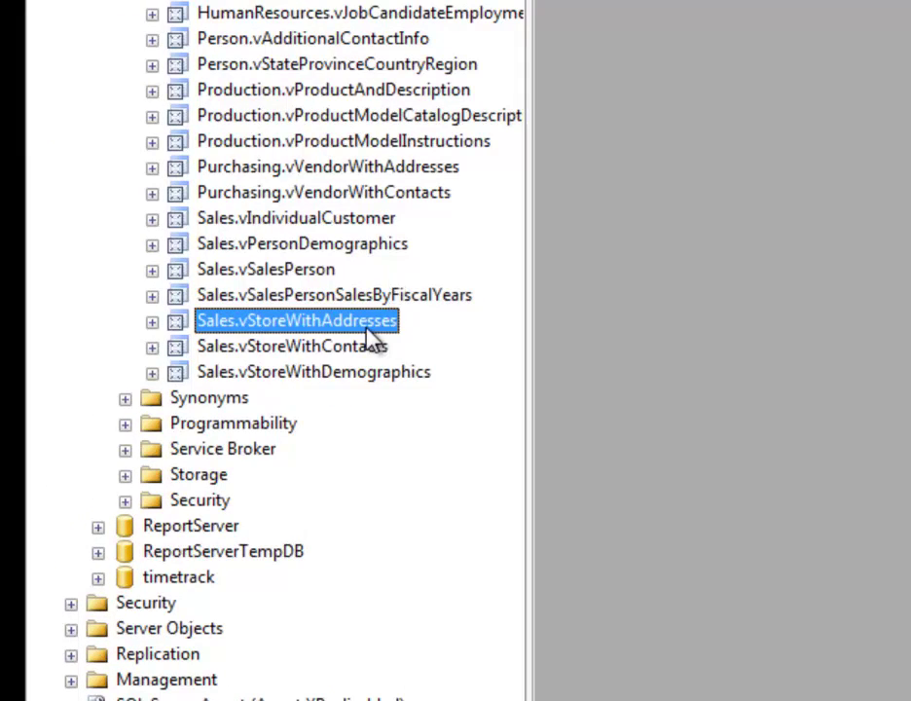
{"action": "right_click", "coordinate": [96, 424]}
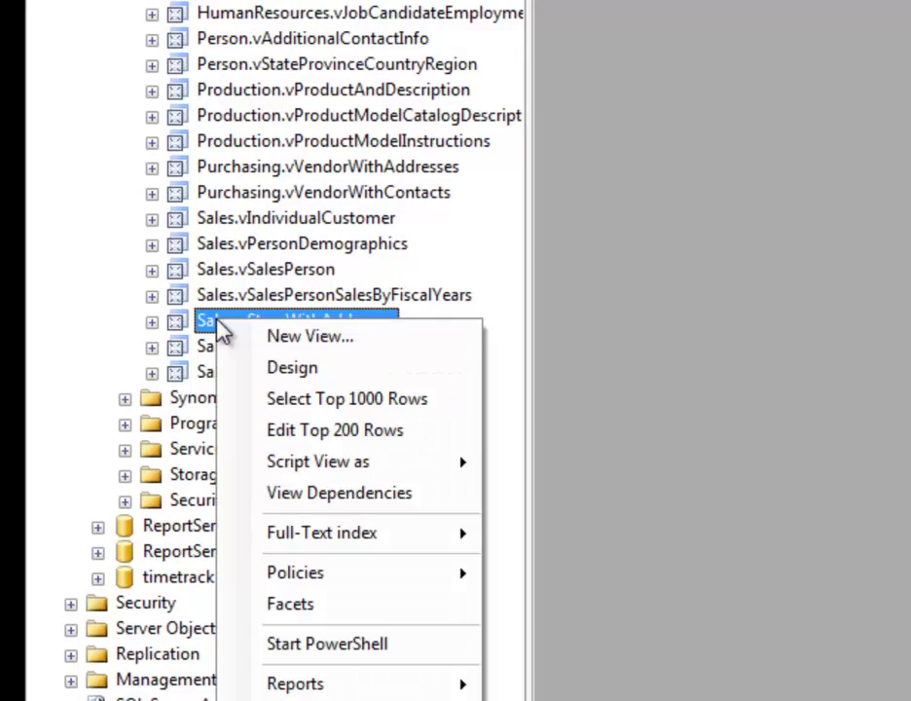
{"action": "left_click", "coordinate": [136, 480]}
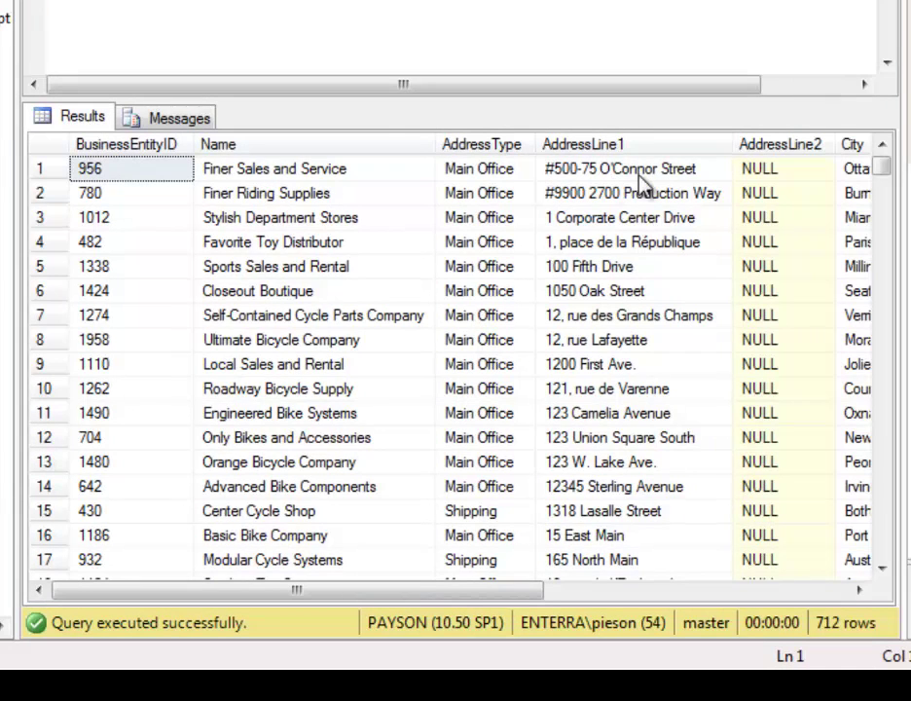
{"action": "left_click_drag", "start_coordinate": [465, 592], "coordinate": [778, 607]}
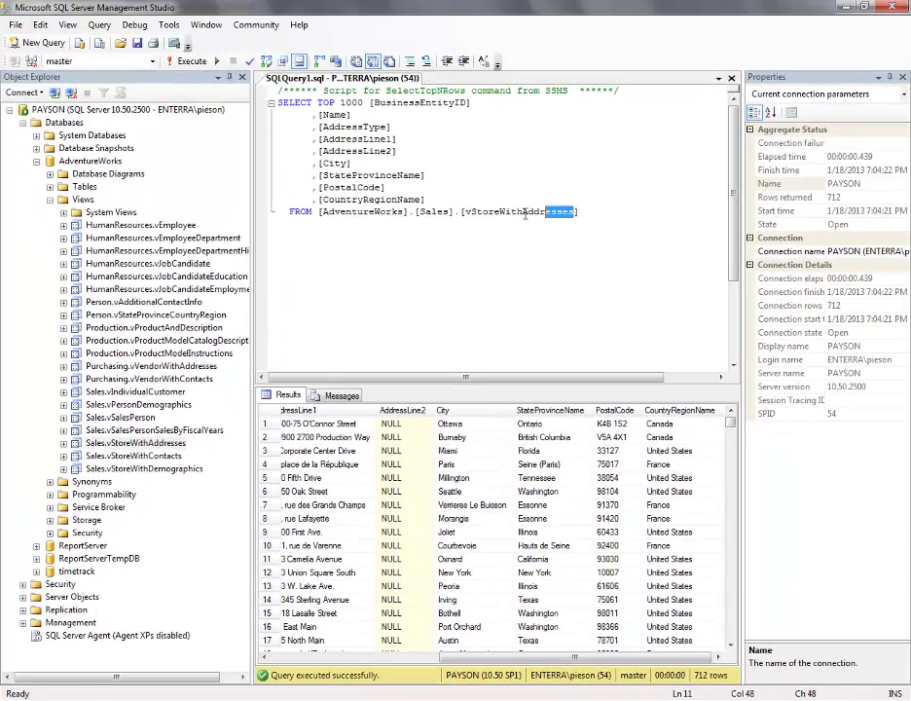
{"action": "left_click_drag", "start_coordinate": [524, 214], "coordinate": [575, 211]}
{"action": "key", "text": "ctrl+c"}
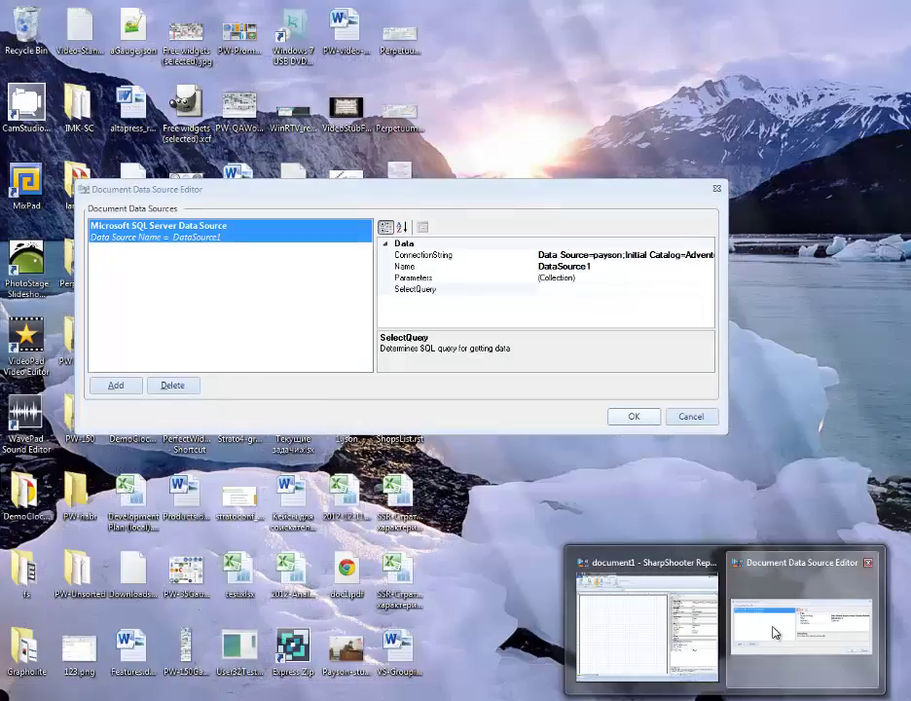
Back in the Document Data Source Editor, set the data source's SelectQuery to "Select * from Sales.vStoreWithAddresses"
{"action": "left_click", "coordinate": [768, 628]}
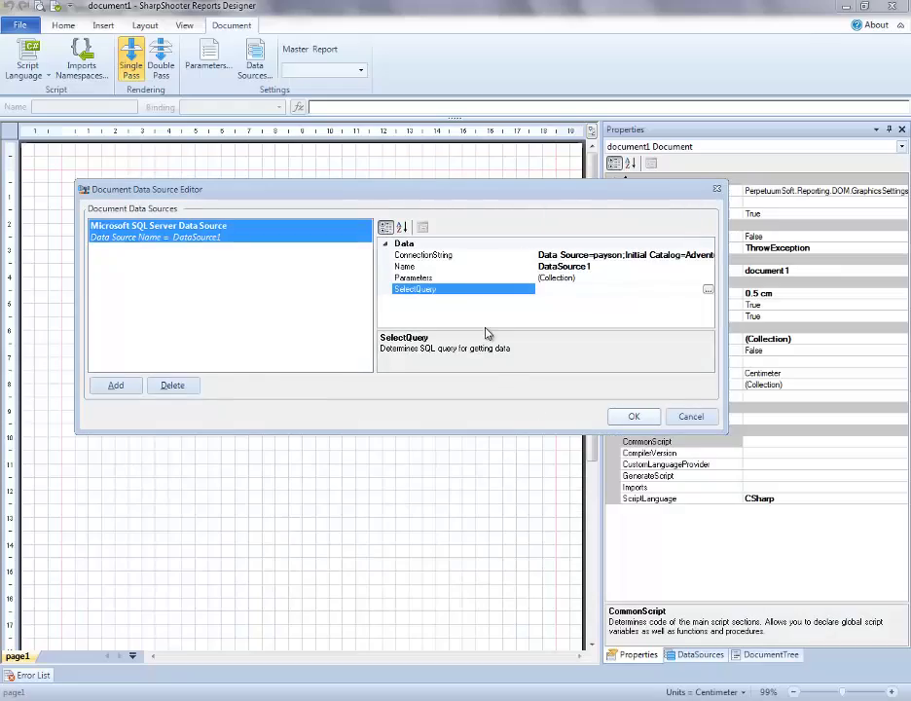
{"action": "left_click", "coordinate": [707, 289]}
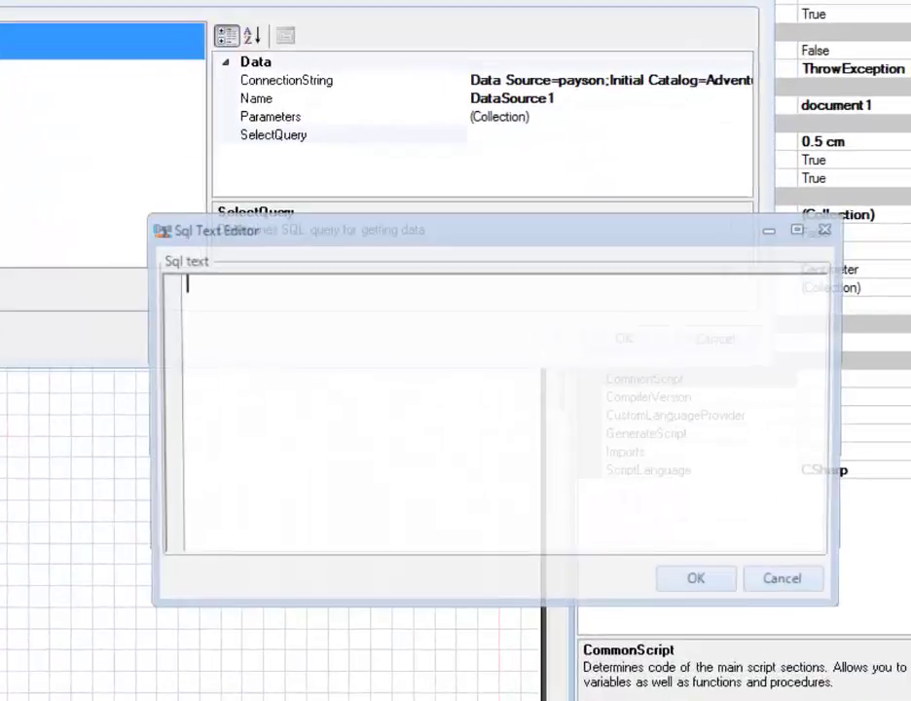
{"action": "type", "text": "Select"}
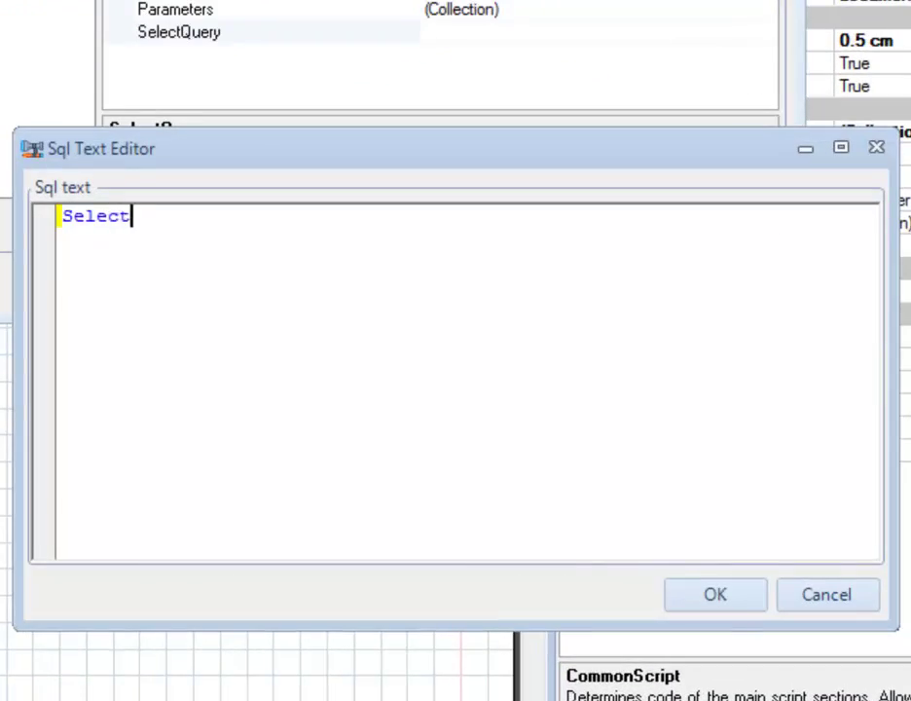
{"action": "type", "text": " * from"}
{"action": "key", "text": "ctrl+v"}
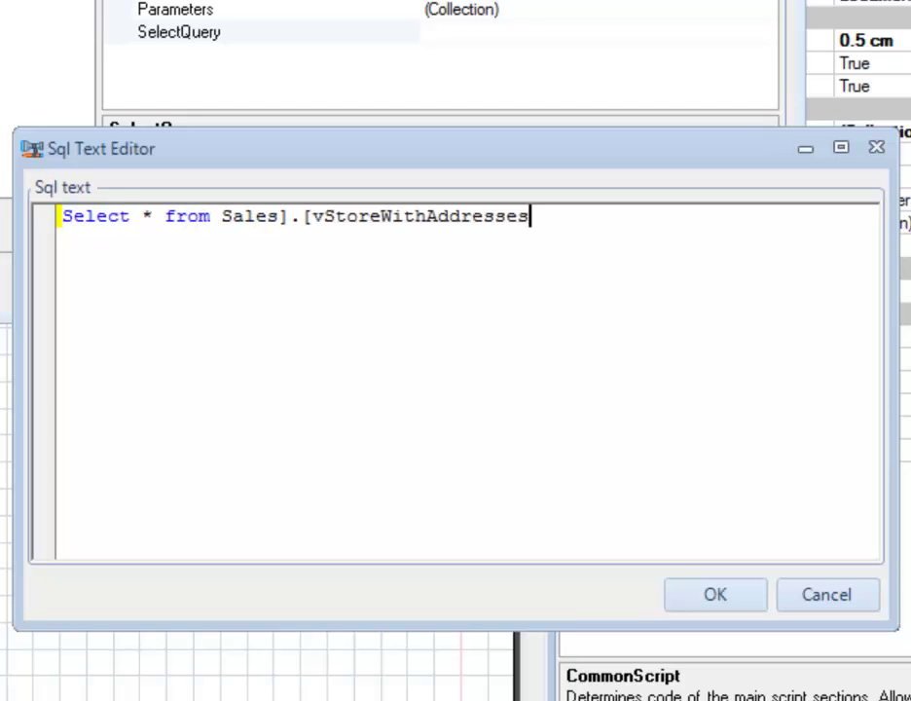
{"action": "key", "text": "ctrl+Left"}
{"action": "key", "text": "Left"}
{"action": "key", "text": "Left"}
{"action": "key", "text": "BackSpace"}
{"action": "key", "text": "Right"}
{"action": "key", "text": "Delete"}
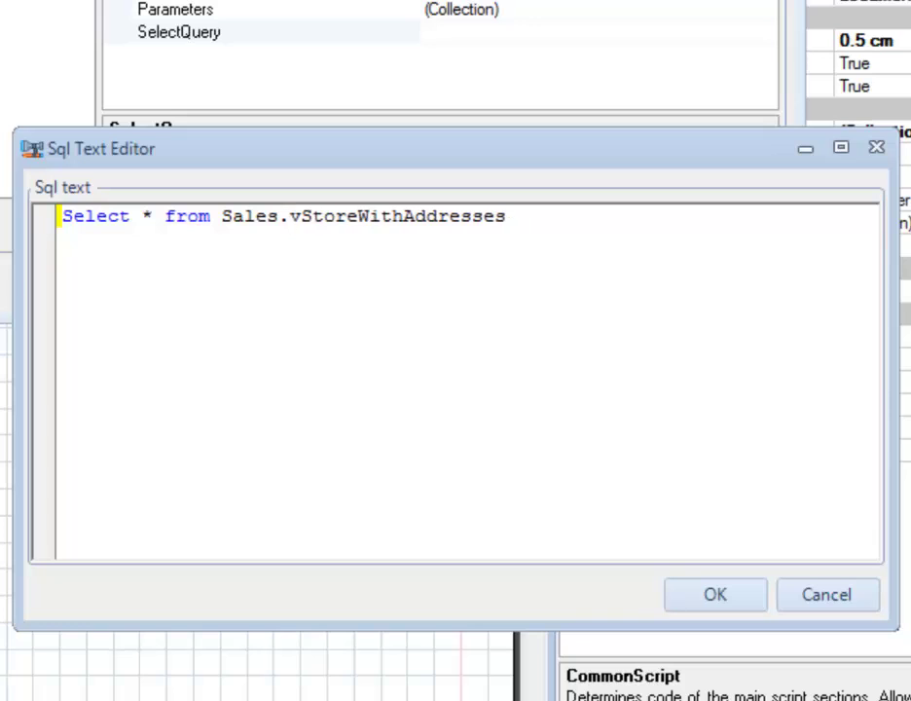
{"action": "left_click", "coordinate": [715, 596]}
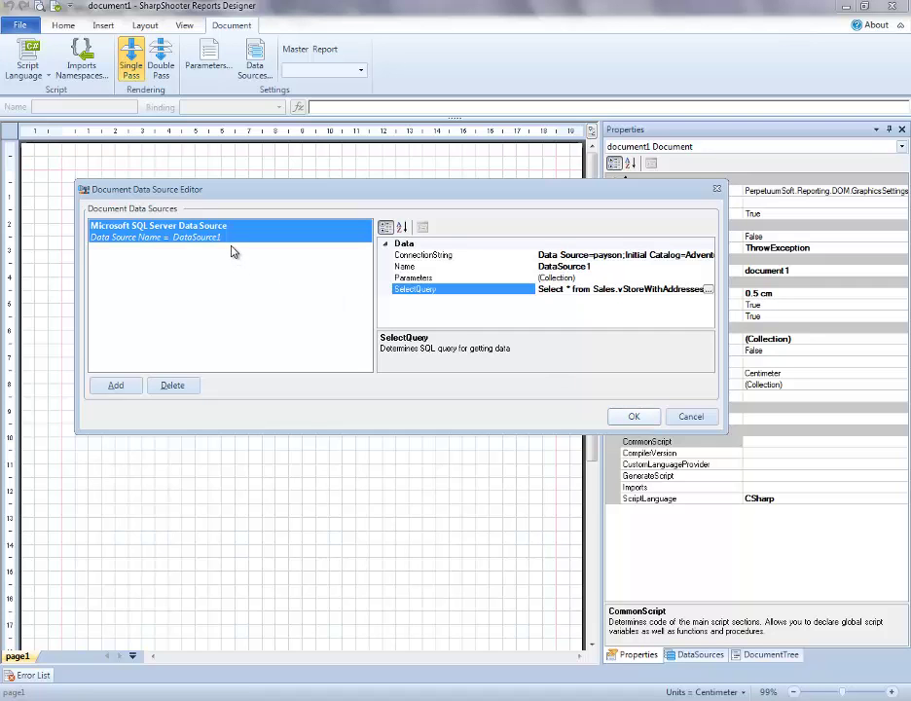
Name the data source AdventureWorks and accept the document's data source settings
{"action": "left_click", "coordinate": [511, 268]}
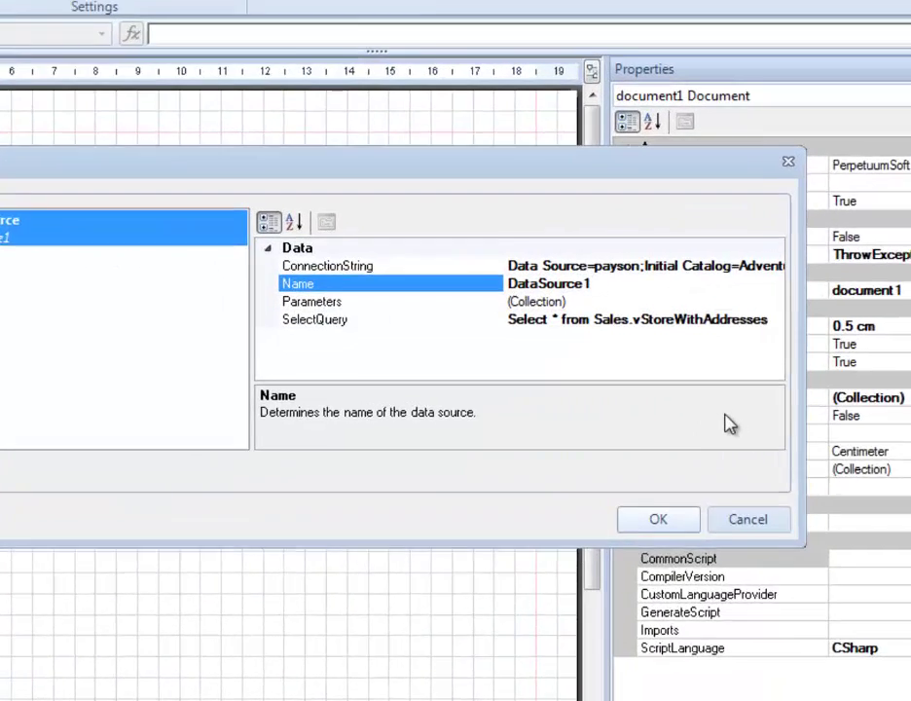
{"action": "key", "text": "Tab"}
{"action": "type", "text": "AdventureWorks"}
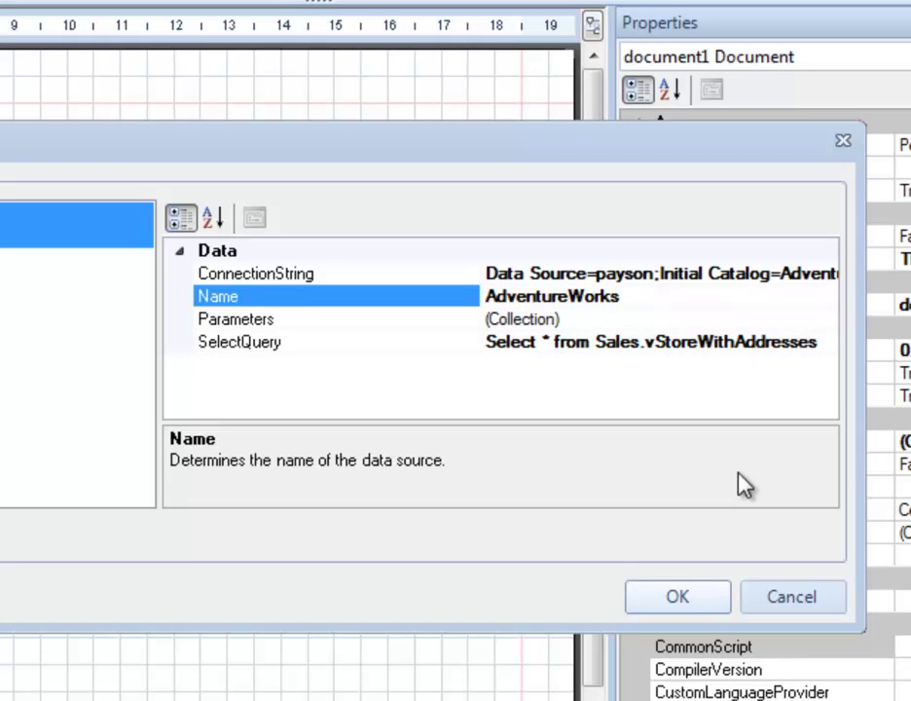
{"action": "left_click", "coordinate": [677, 595]}
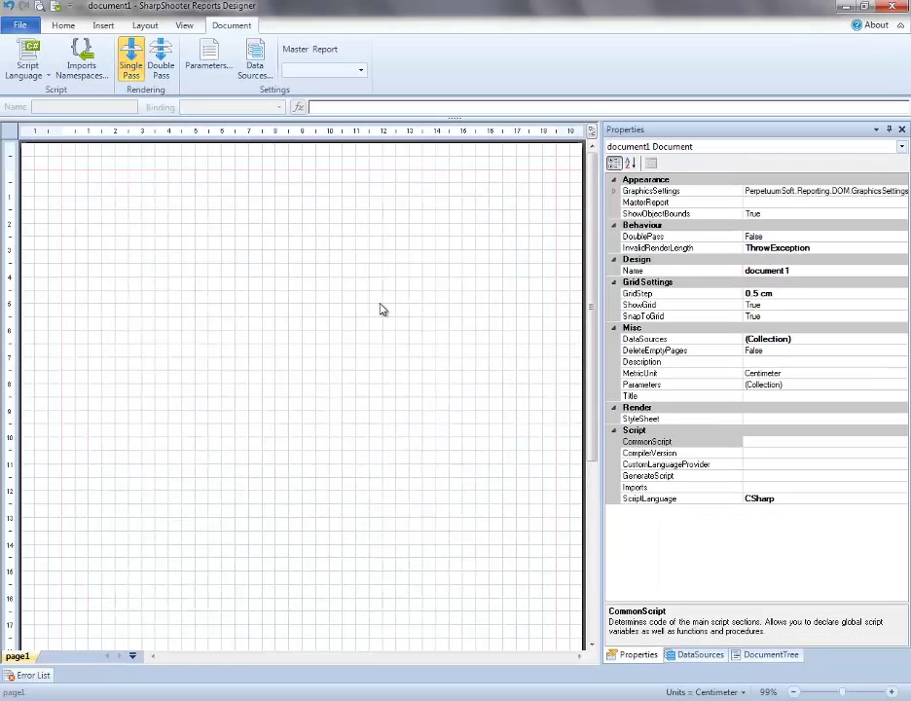
Draw a DataBand about 21 by 7.5 cm across the upper part of the report page
{"action": "left_click", "coordinate": [103, 25]}
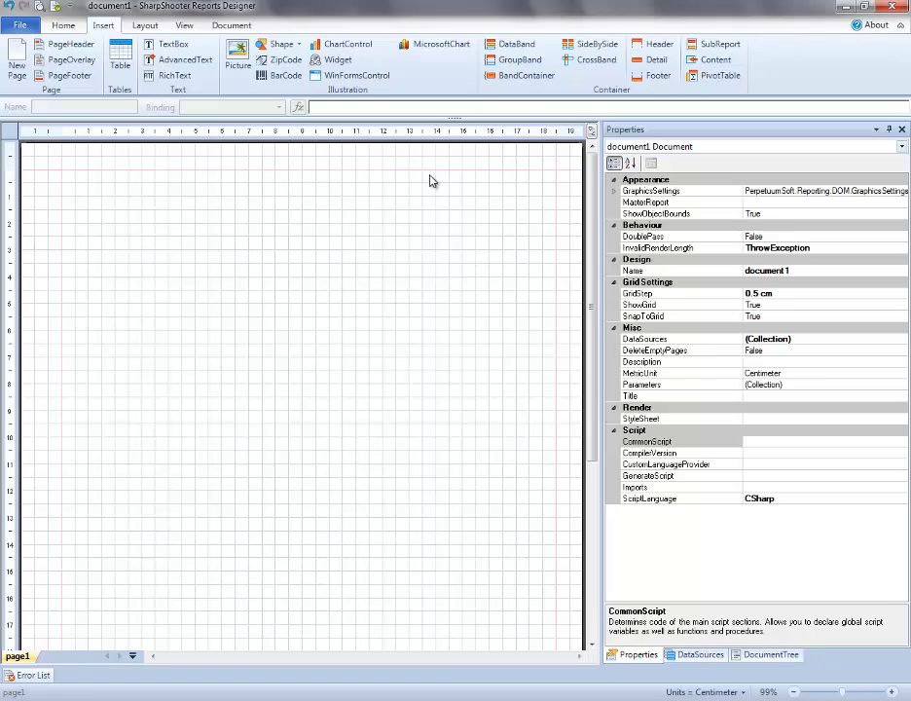
{"action": "left_click", "coordinate": [519, 42]}
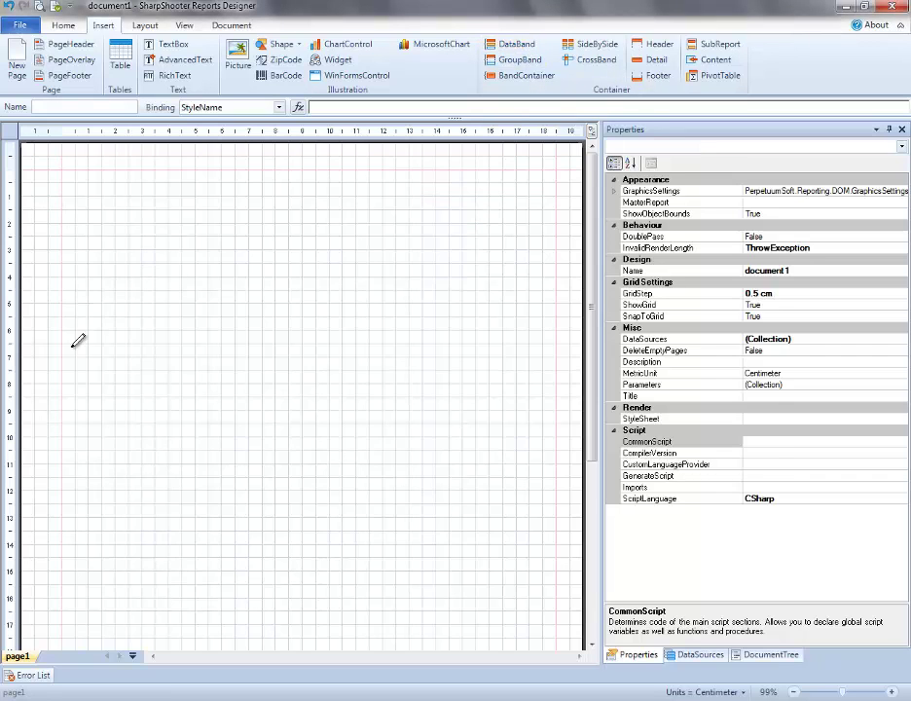
{"action": "left_click_drag", "start_coordinate": [78, 206], "coordinate": [90, 407]}
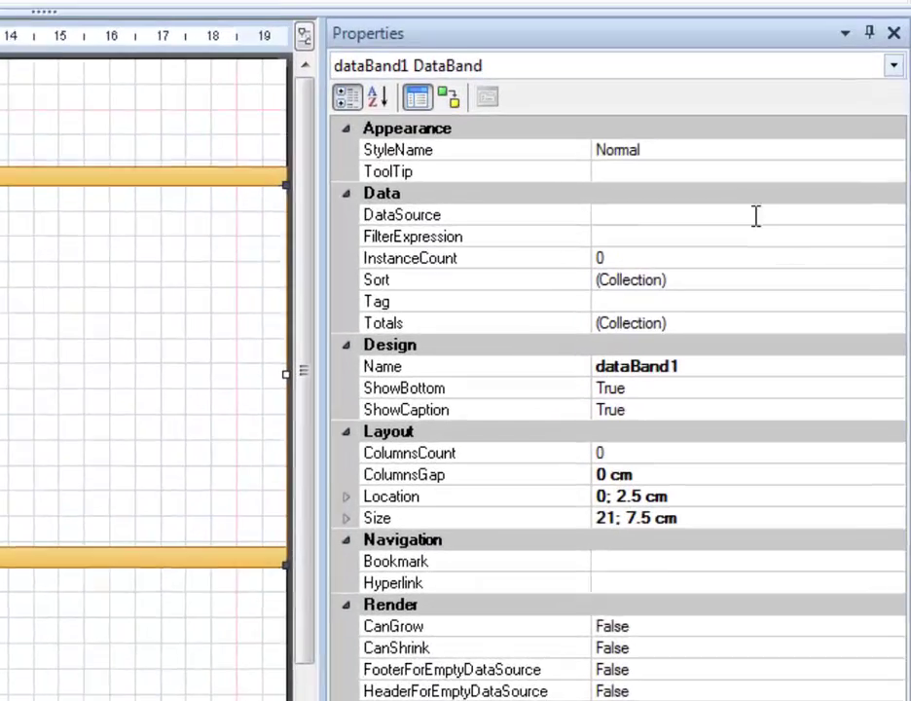
Set the data band's DataSource to AdventureWorks
{"action": "left_click", "coordinate": [756, 215]}
{"action": "left_click", "coordinate": [894, 213]}
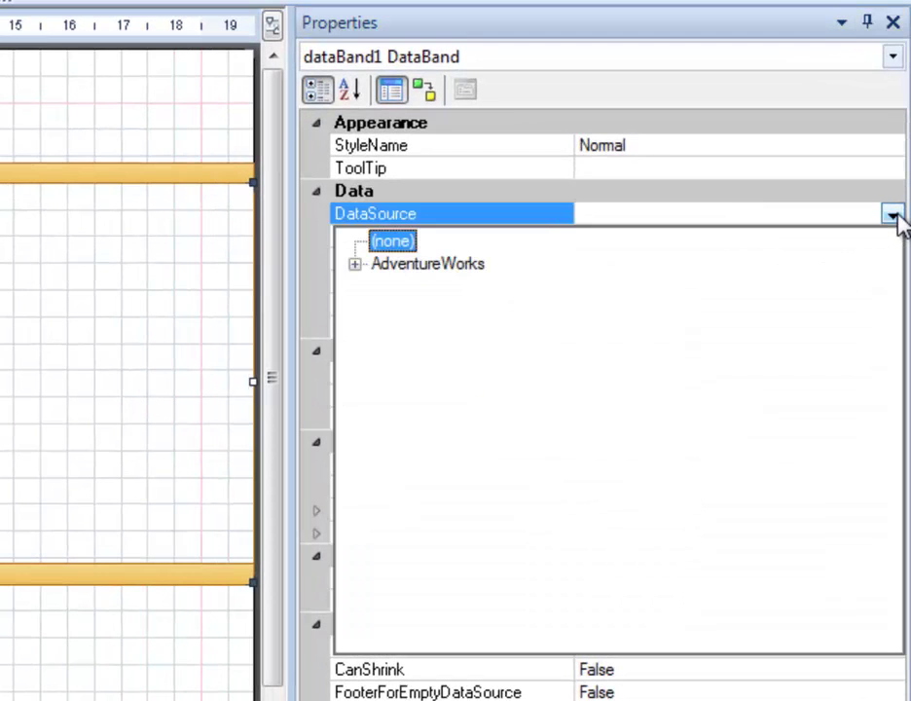
{"action": "left_click", "coordinate": [452, 274]}
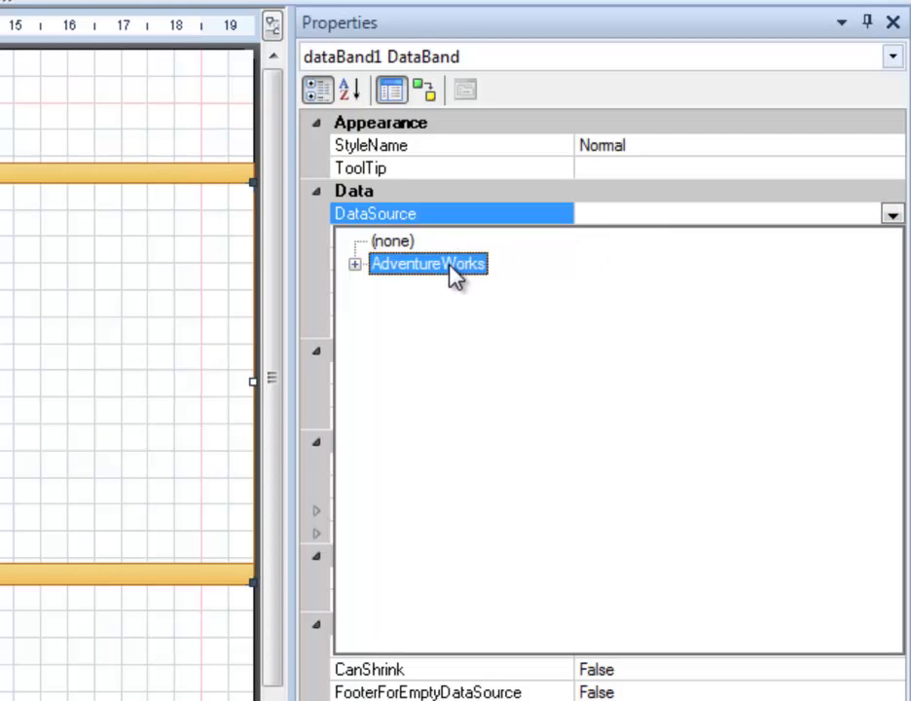
{"action": "left_click", "coordinate": [454, 275]}
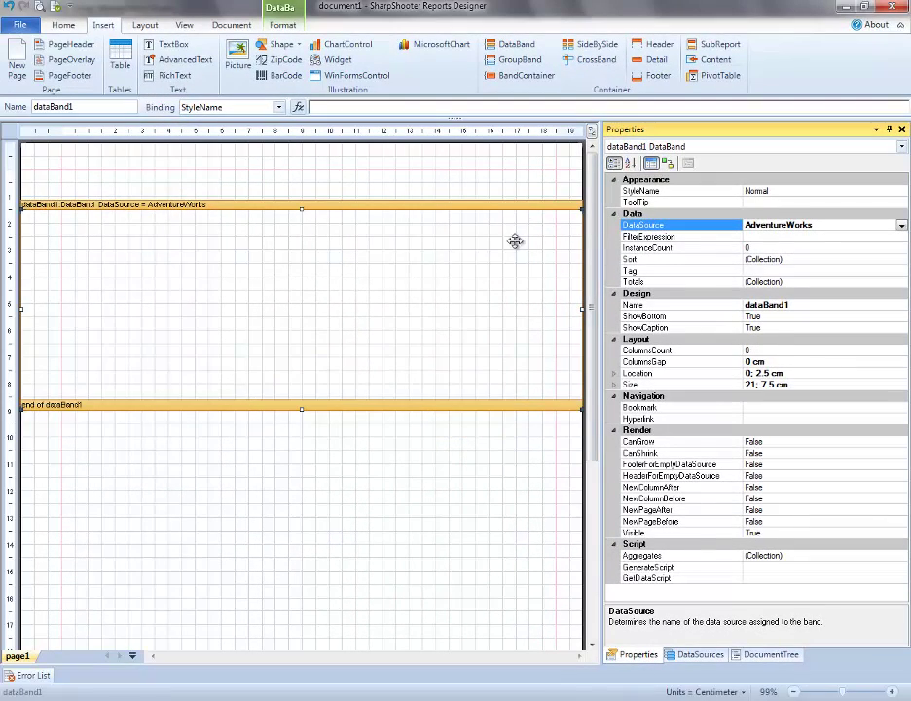
Place a Header about 21 by 1.5 cm at the top inside the data band
{"action": "left_click", "coordinate": [410, 256]}
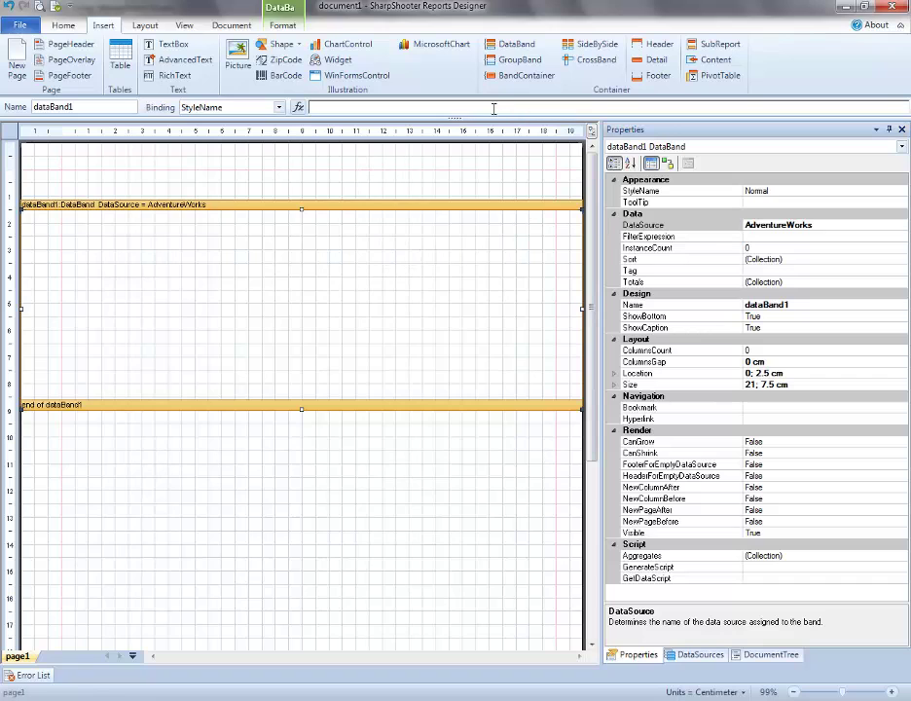
{"action": "left_click", "coordinate": [659, 44]}
{"action": "left_click", "coordinate": [43, 254]}
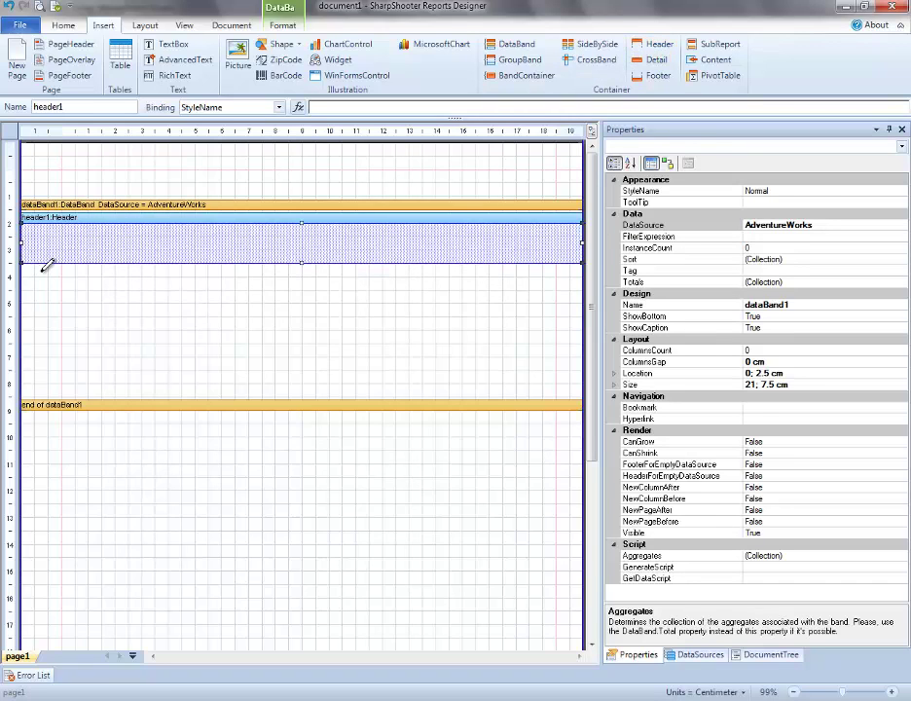
Place a Detail about 21 by 2.5 cm directly below the header inside the data band
{"action": "left_click", "coordinate": [656, 60]}
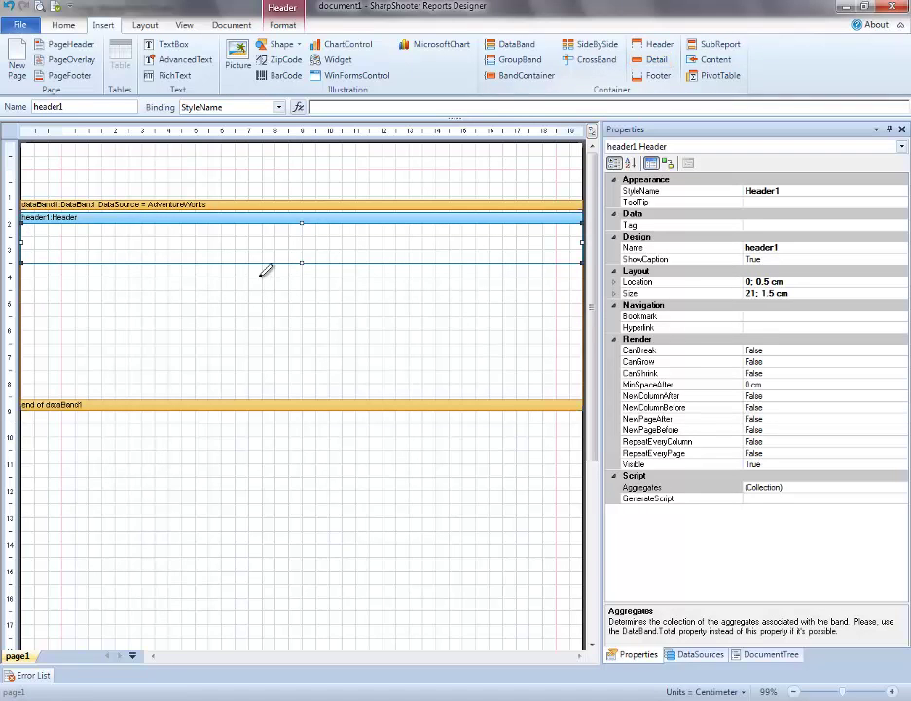
{"action": "left_click", "coordinate": [39, 269]}
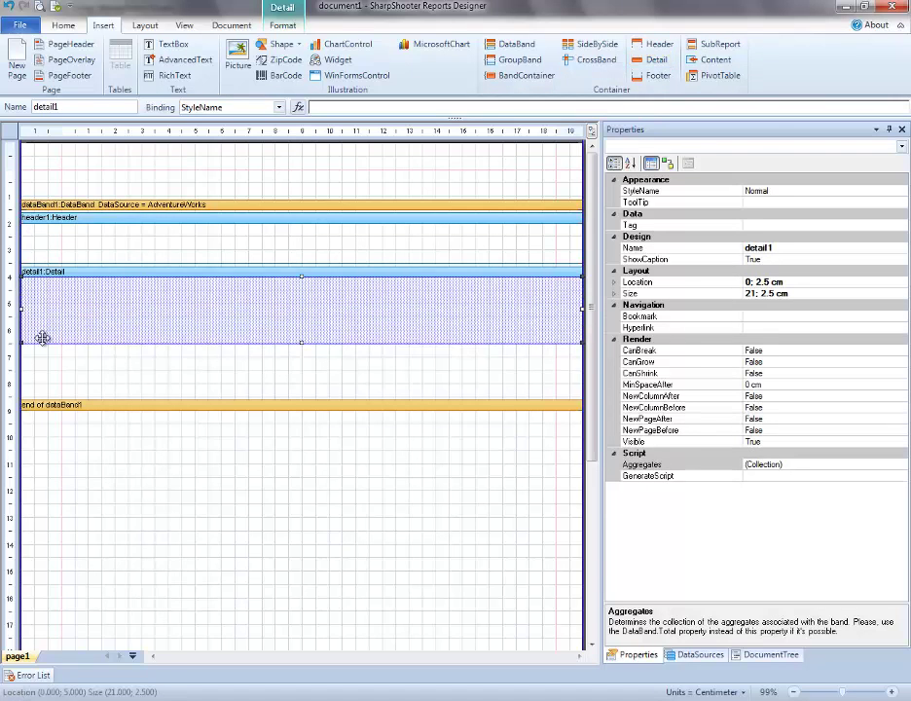
{"action": "left_click", "coordinate": [190, 364]}
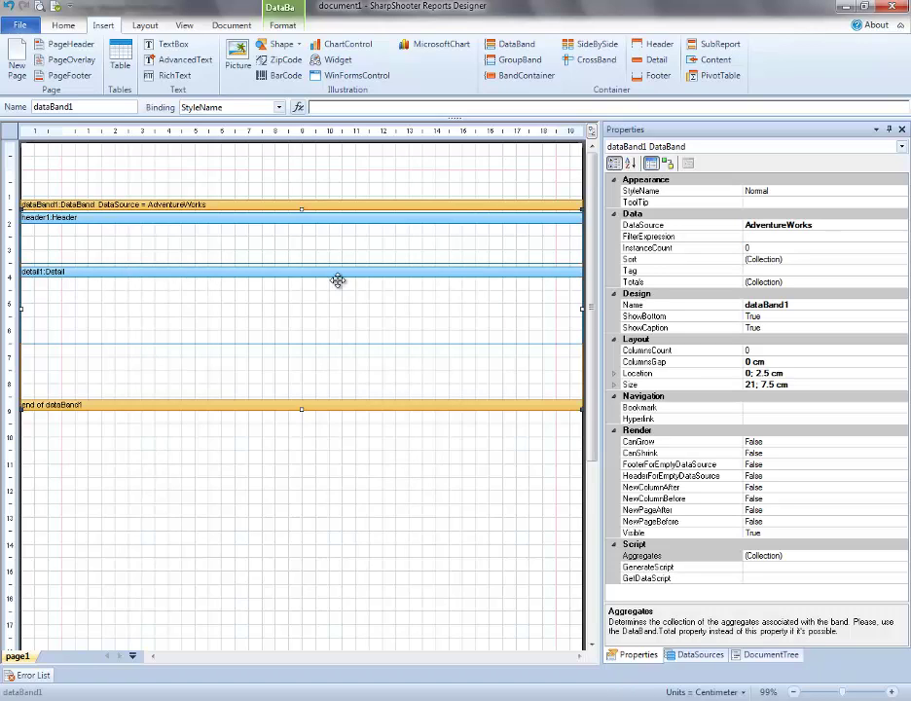
Add the AdventureWorks Name and AddressLine1 fields side by side in the detail section
{"action": "left_click", "coordinate": [702, 657]}
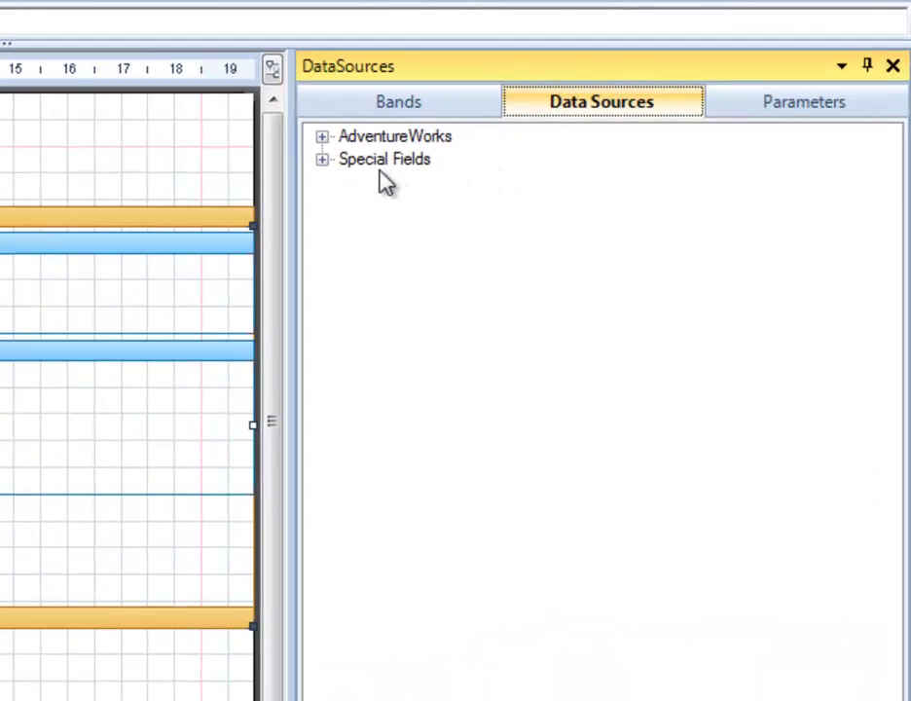
{"action": "left_click", "coordinate": [342, 139]}
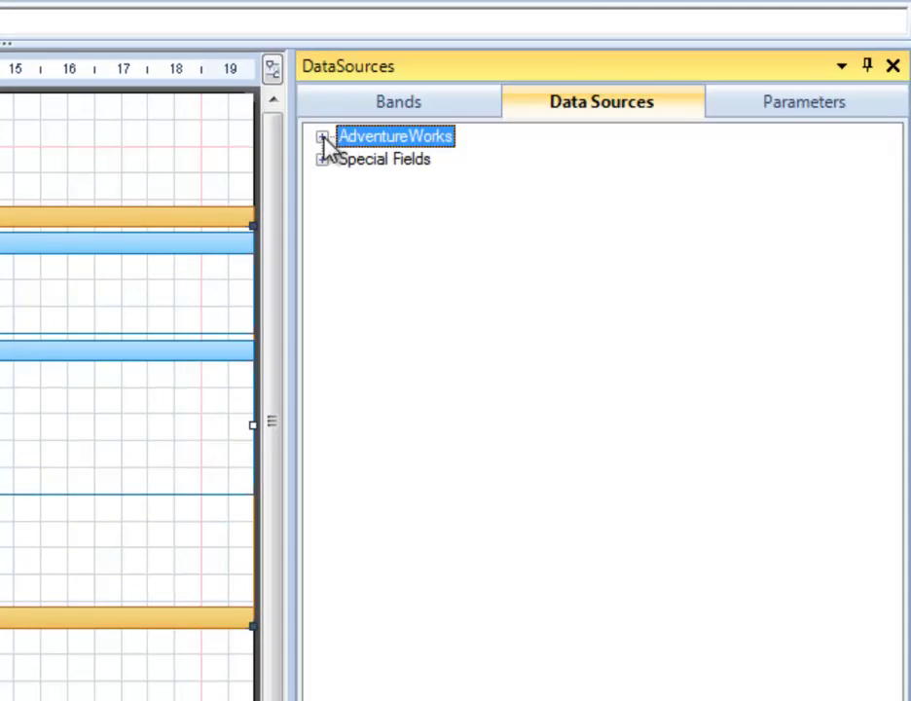
{"action": "left_click", "coordinate": [322, 138]}
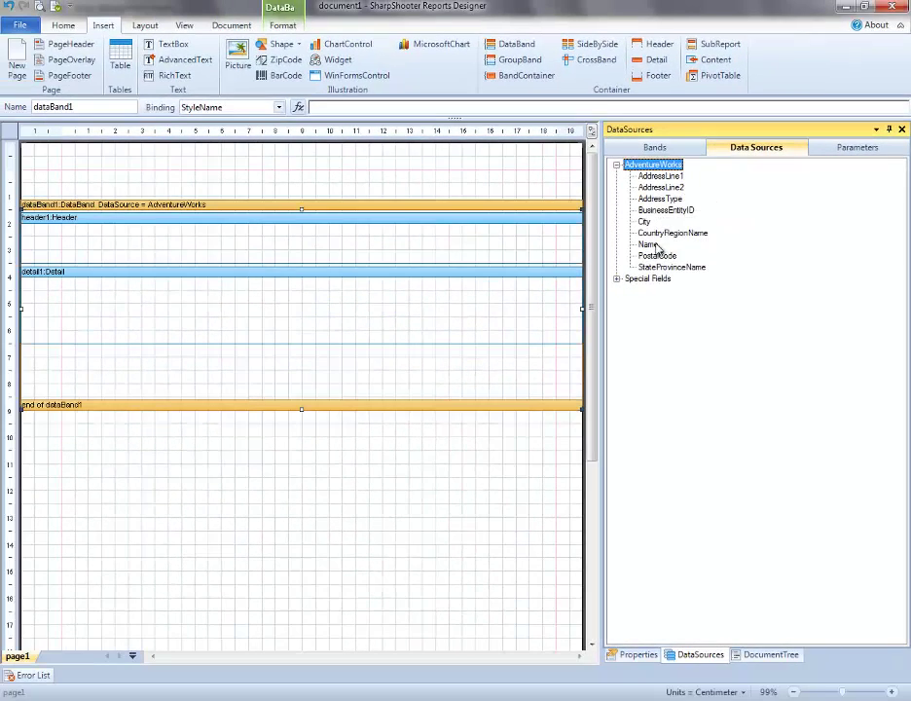
{"action": "left_click_drag", "start_coordinate": [637, 255], "coordinate": [108, 308]}
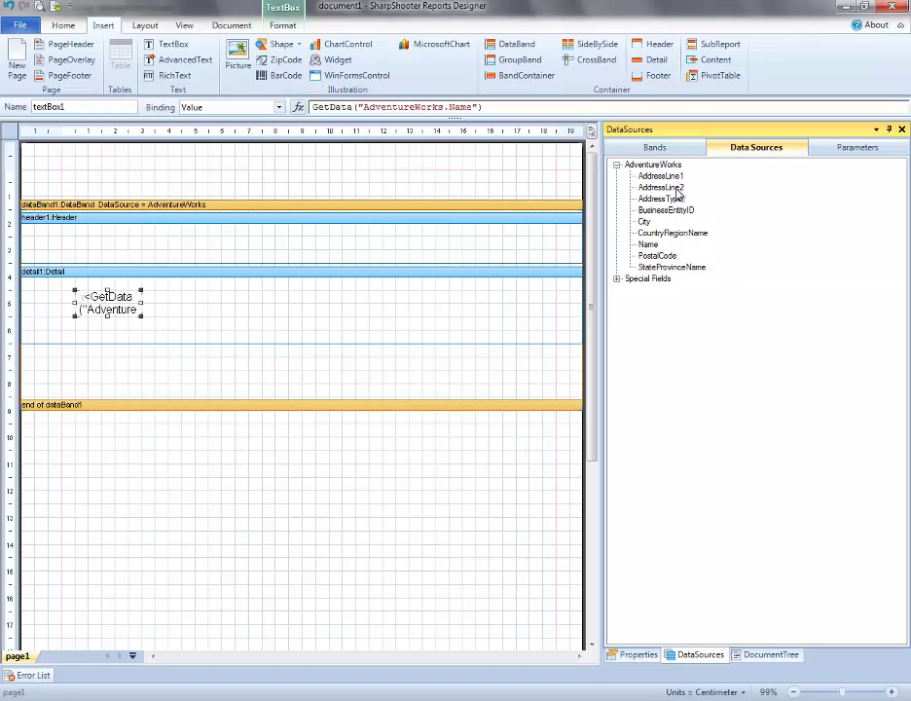
{"action": "left_click", "coordinate": [207, 303]}
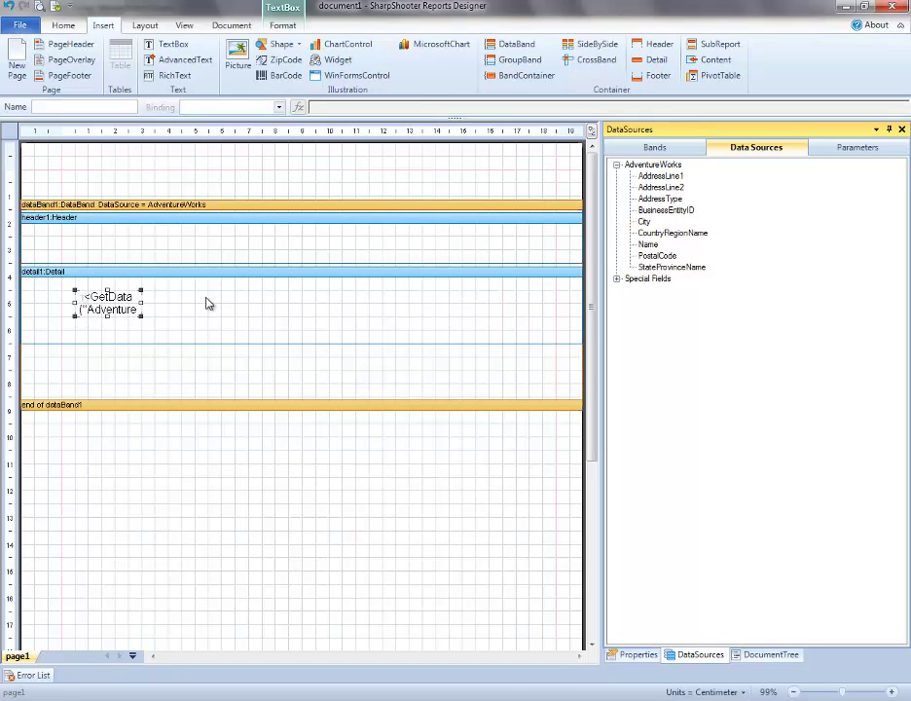
{"action": "key", "text": "ctrl+v"}
{"action": "mouse_move", "coordinate": [230, 317]}
{"action": "left_mouse_down"}
{"action": "mouse_move", "coordinate": [195, 314]}
{"action": "mouse_move", "coordinate": [235, 304]}
{"action": "left_mouse_up"}
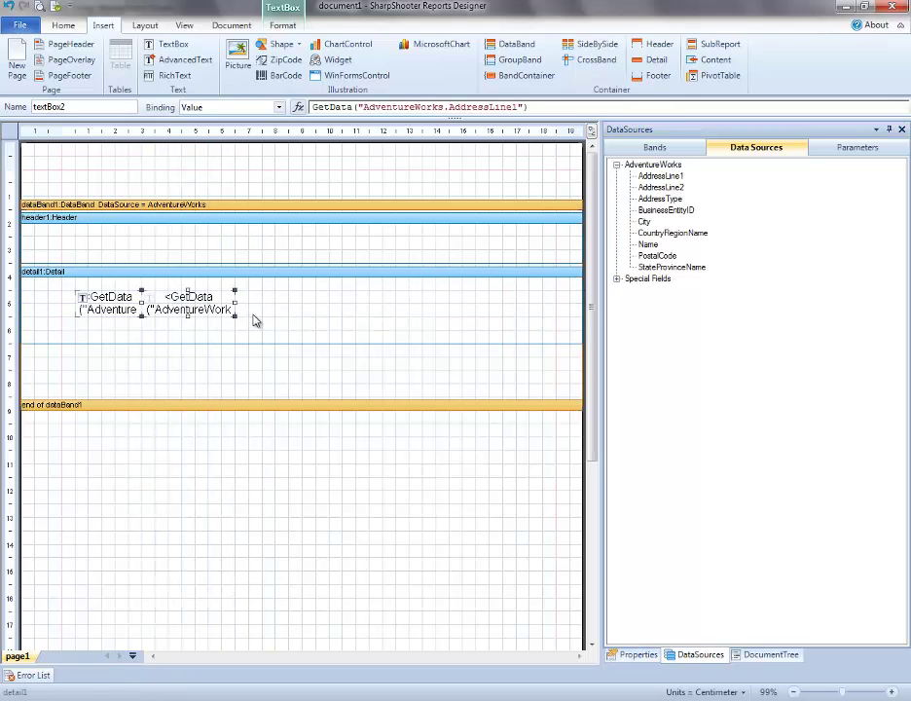
{"action": "left_click", "coordinate": [255, 309]}
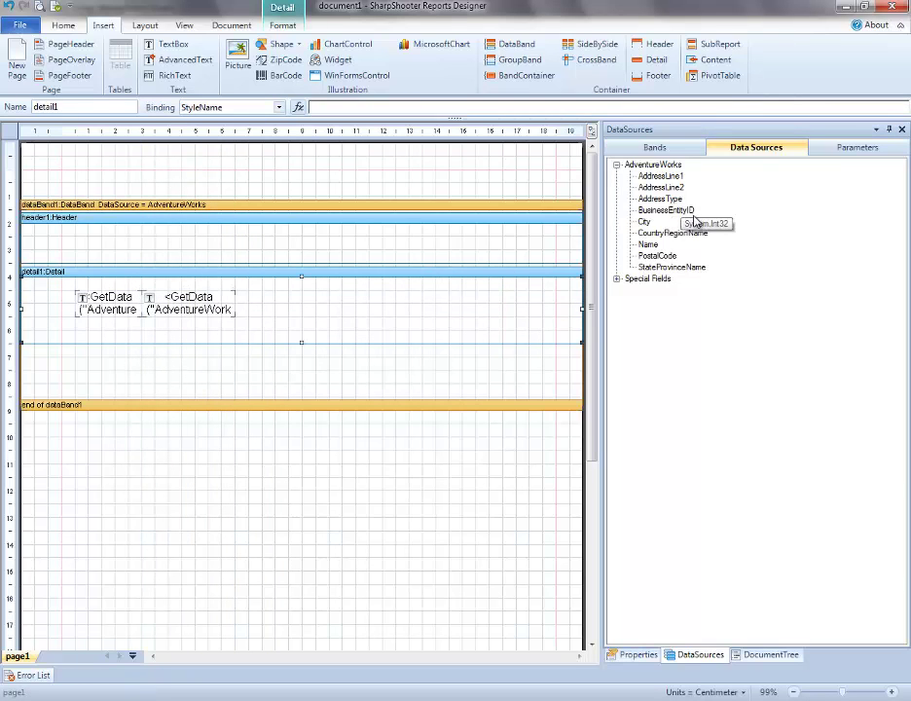
Add the City, StateProvinceName and CountryRegionName fields in a row after the address field in the detail section
{"action": "left_click_drag", "start_coordinate": [647, 223], "coordinate": [316, 303]}
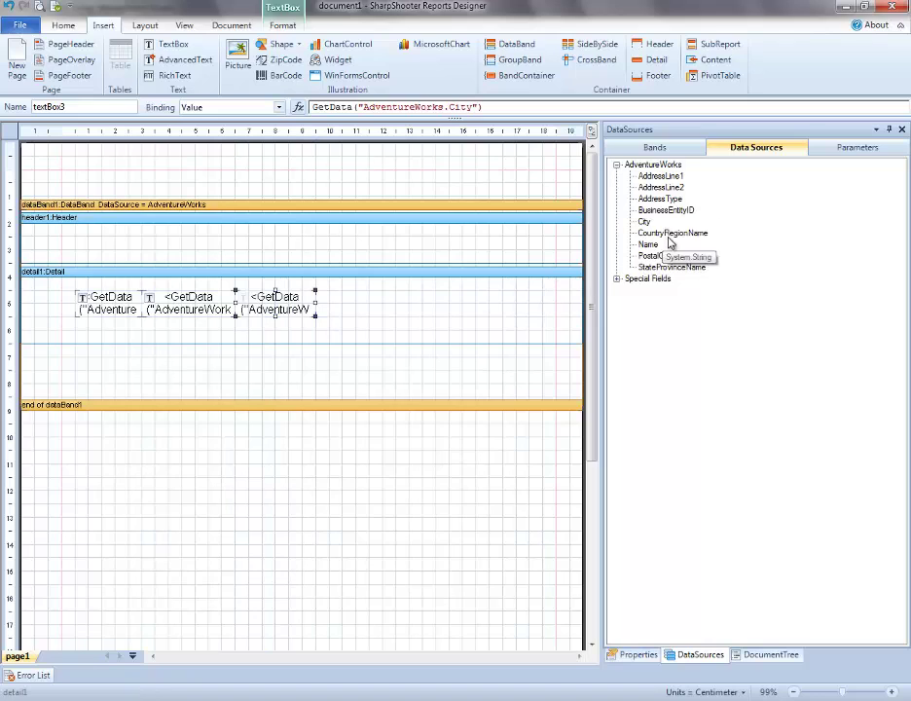
{"action": "left_click_drag", "start_coordinate": [674, 238], "coordinate": [480, 331]}
{"action": "mouse_move", "coordinate": [671, 267]}
{"action": "left_mouse_down"}
{"action": "mouse_move", "coordinate": [339, 305]}
{"action": "mouse_move", "coordinate": [394, 303]}
{"action": "left_mouse_up"}
{"action": "left_click_drag", "start_coordinate": [463, 304], "coordinate": [415, 307]}
{"action": "left_click", "coordinate": [441, 332]}
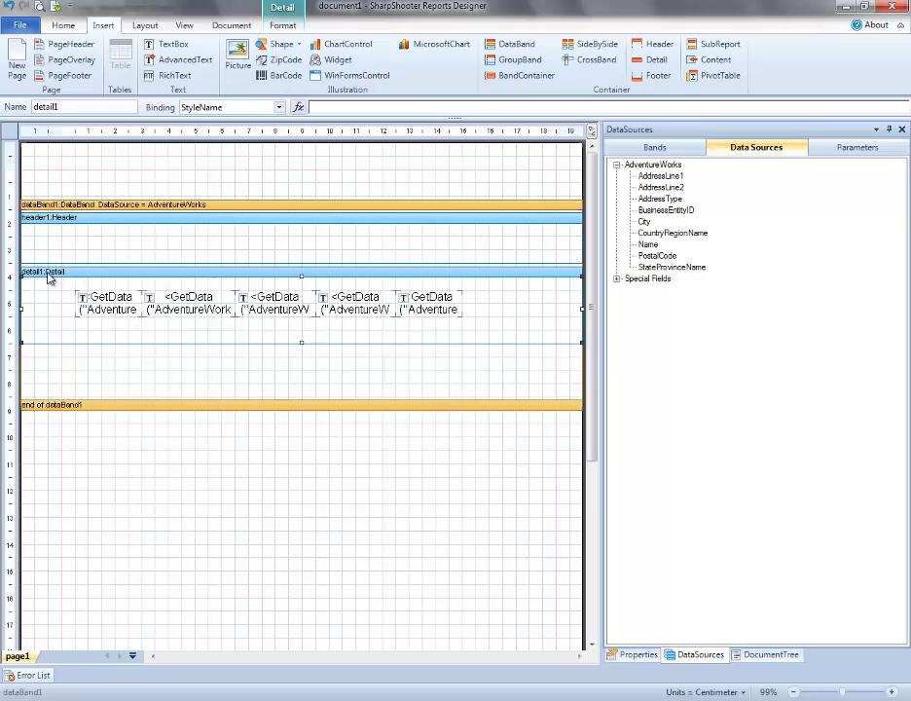
Draw a text box about 3 by 1 cm in the header above the Name field and set its text to Name
{"action": "left_click", "coordinate": [86, 299]}
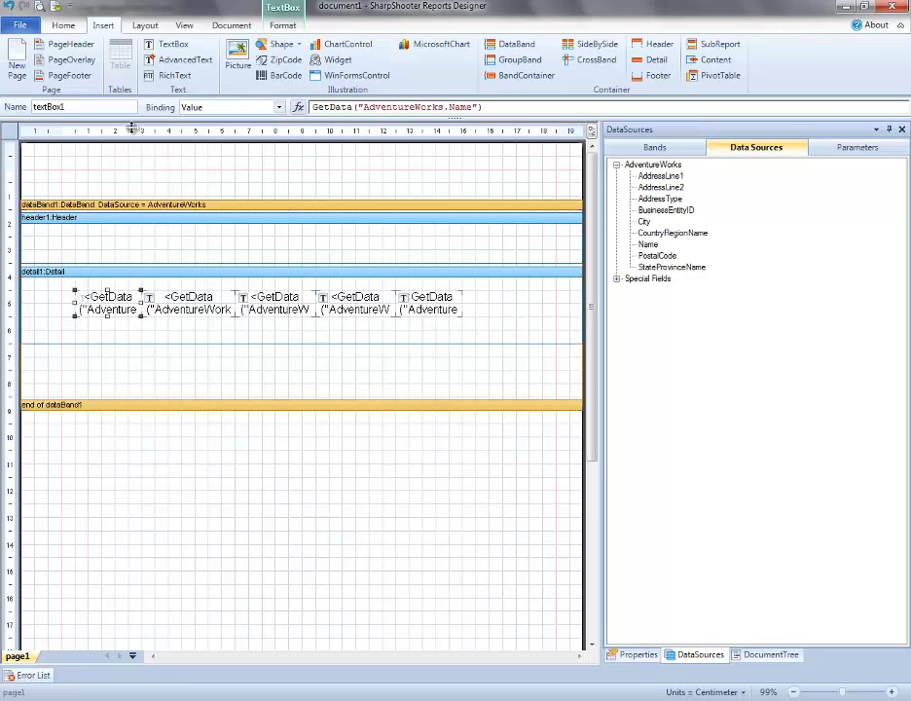
{"action": "left_click", "coordinate": [172, 46]}
{"action": "mouse_move", "coordinate": [76, 238]}
{"action": "left_mouse_down"}
{"action": "mouse_move", "coordinate": [181, 246]}
{"action": "mouse_move", "coordinate": [160, 253]}
{"action": "left_mouse_up"}
{"action": "double_click", "coordinate": [135, 250]}
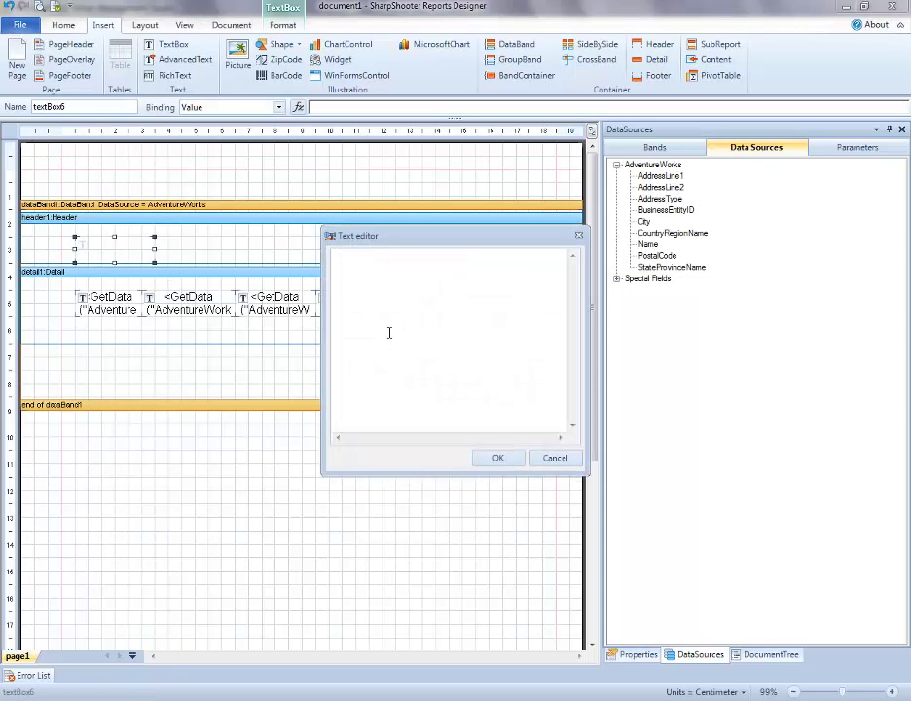
{"action": "left_click", "coordinate": [497, 457]}
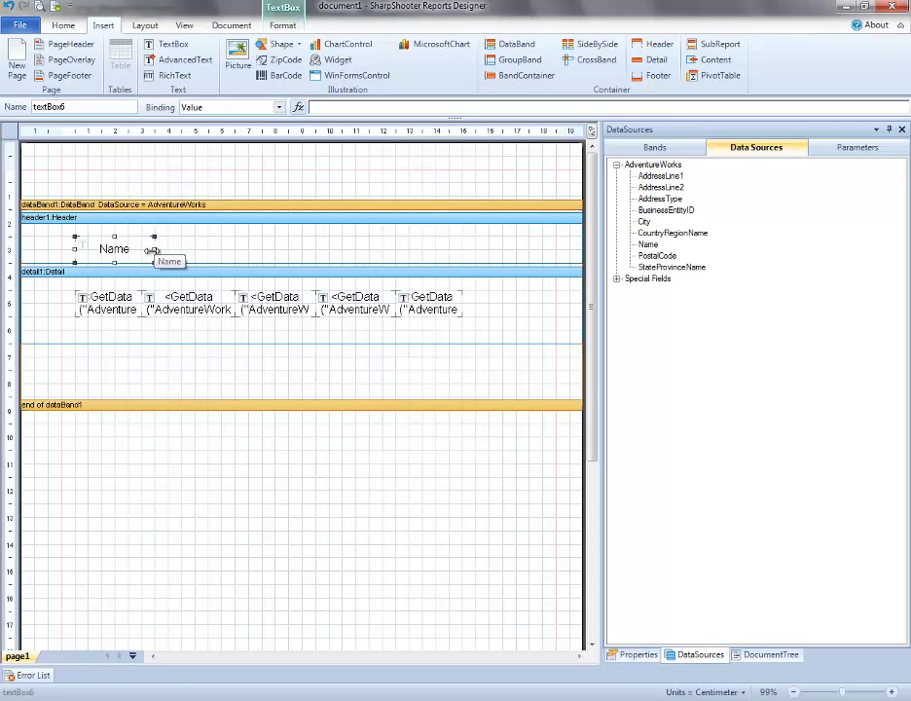
Duplicate the heading text box above the address and city fields, fit it to each column, and set the texts to Address and City
{"action": "mouse_move", "coordinate": [153, 251]}
{"action": "left_mouse_down"}
{"action": "mouse_move", "coordinate": [141, 252]}
{"action": "mouse_move", "coordinate": [233, 251]}
{"action": "left_mouse_up"}
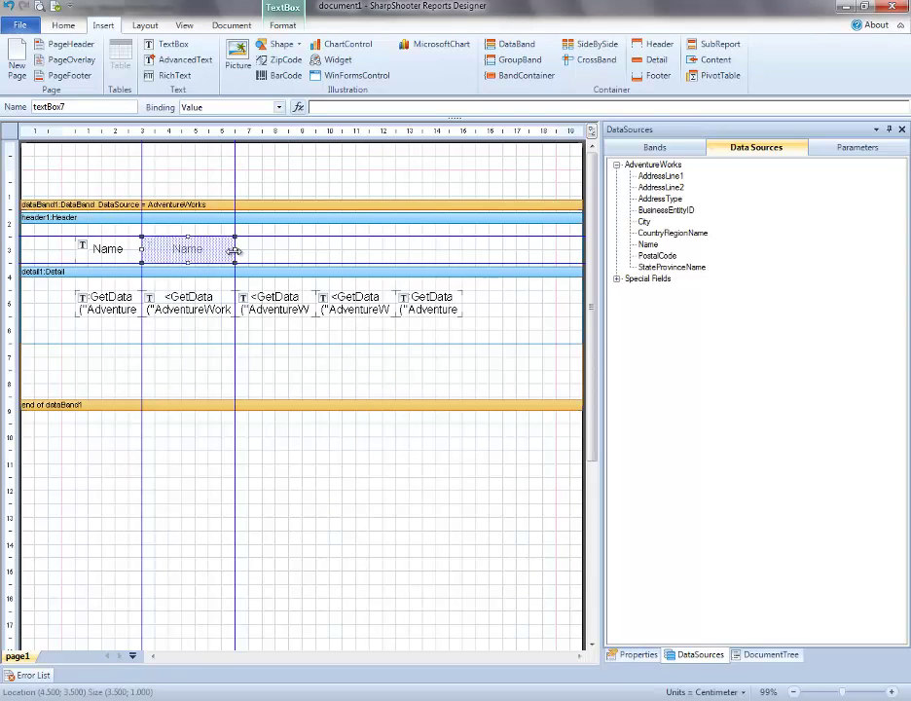
{"action": "double_click", "coordinate": [192, 250]}
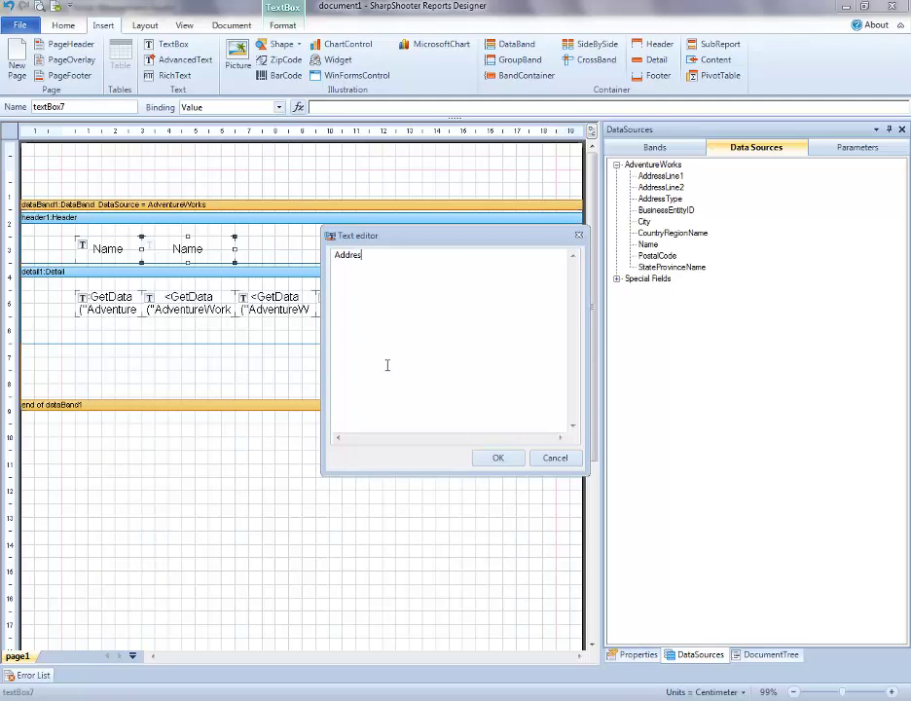
{"action": "left_click", "coordinate": [504, 460]}
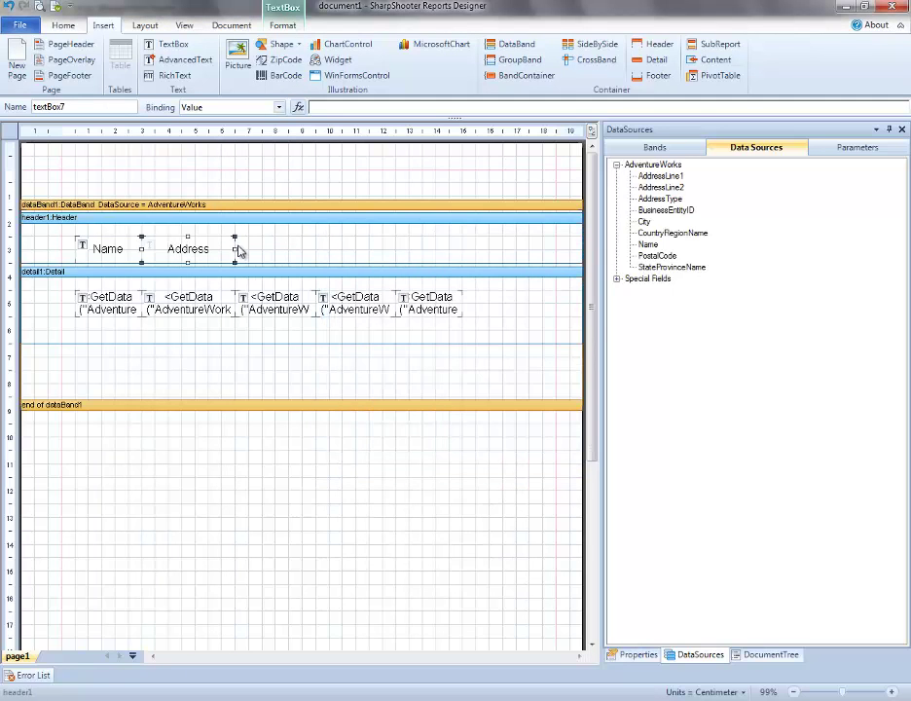
{"action": "mouse_move", "coordinate": [234, 237]}
{"action": "left_mouse_down"}
{"action": "mouse_move", "coordinate": [325, 254]}
{"action": "mouse_move", "coordinate": [316, 259]}
{"action": "left_mouse_up"}
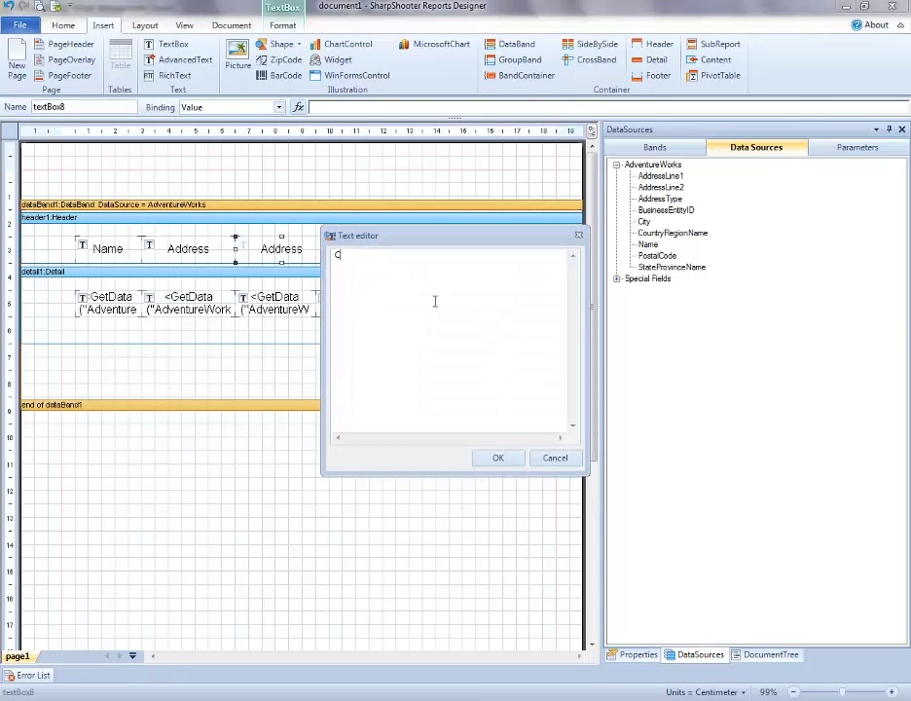
{"action": "left_click", "coordinate": [512, 458]}
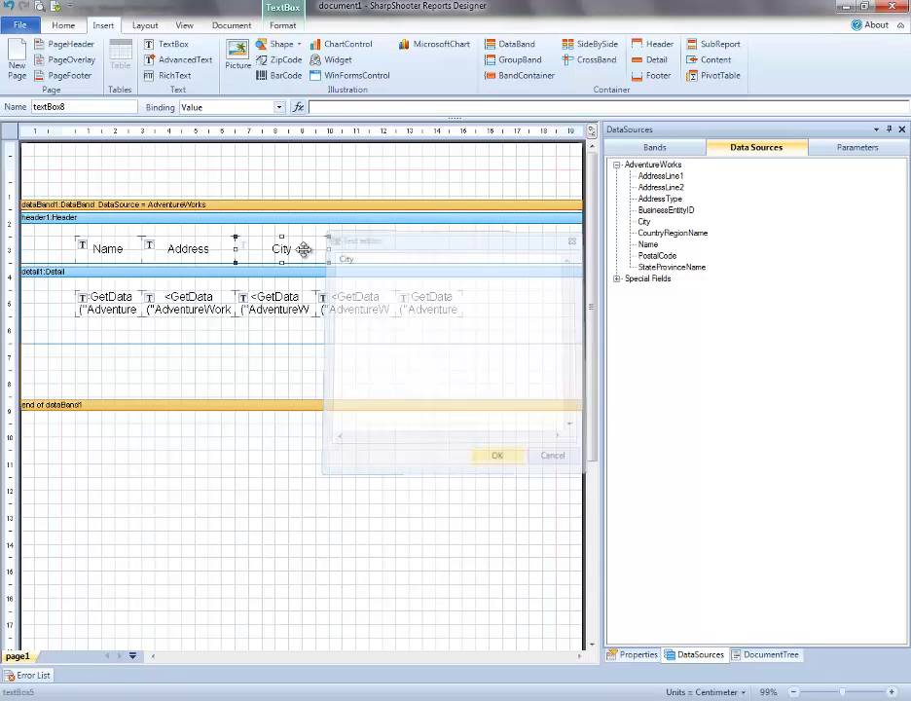
Add matching heading text boxes above the last two detail fields with the texts State and Country
{"action": "mouse_move", "coordinate": [329, 249]}
{"action": "left_mouse_down"}
{"action": "mouse_move", "coordinate": [420, 249]}
{"action": "mouse_move", "coordinate": [290, 243]}
{"action": "mouse_move", "coordinate": [372, 250]}
{"action": "left_mouse_up"}
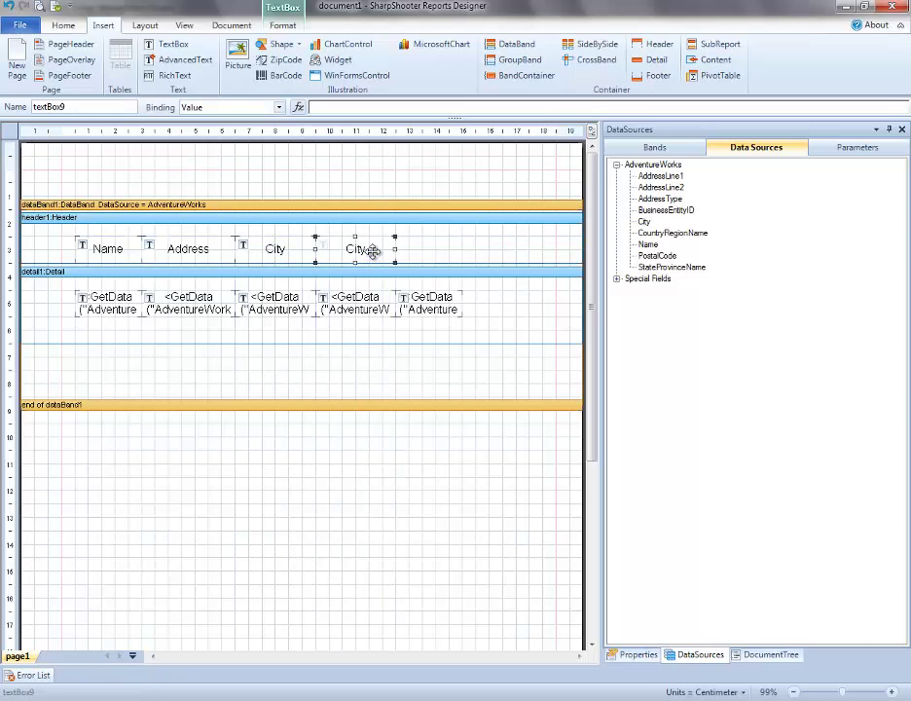
{"action": "double_click", "coordinate": [374, 257]}
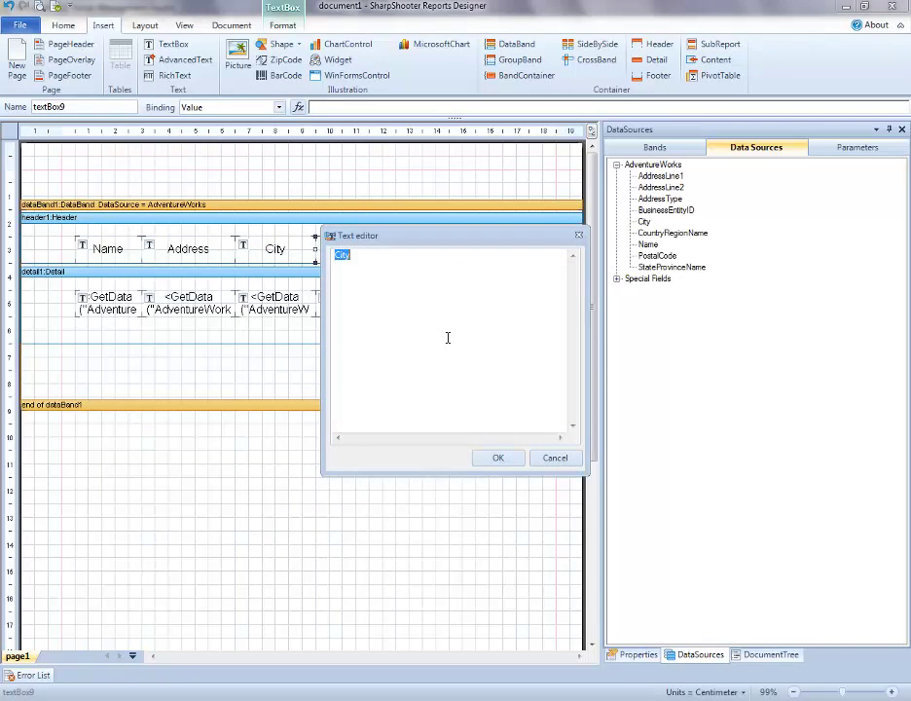
{"action": "left_click", "coordinate": [495, 460]}
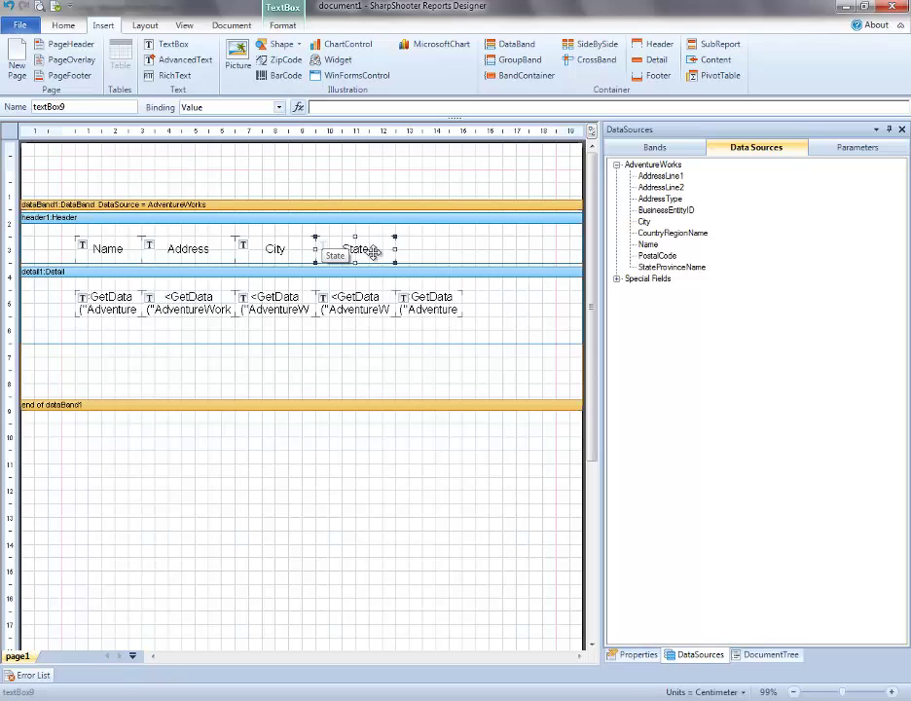
{"action": "mouse_move", "coordinate": [373, 252]}
{"action": "left_mouse_down"}
{"action": "mouse_move", "coordinate": [486, 258]}
{"action": "mouse_move", "coordinate": [467, 259]}
{"action": "mouse_move", "coordinate": [462, 248]}
{"action": "left_mouse_up"}
{"action": "double_click", "coordinate": [451, 248]}
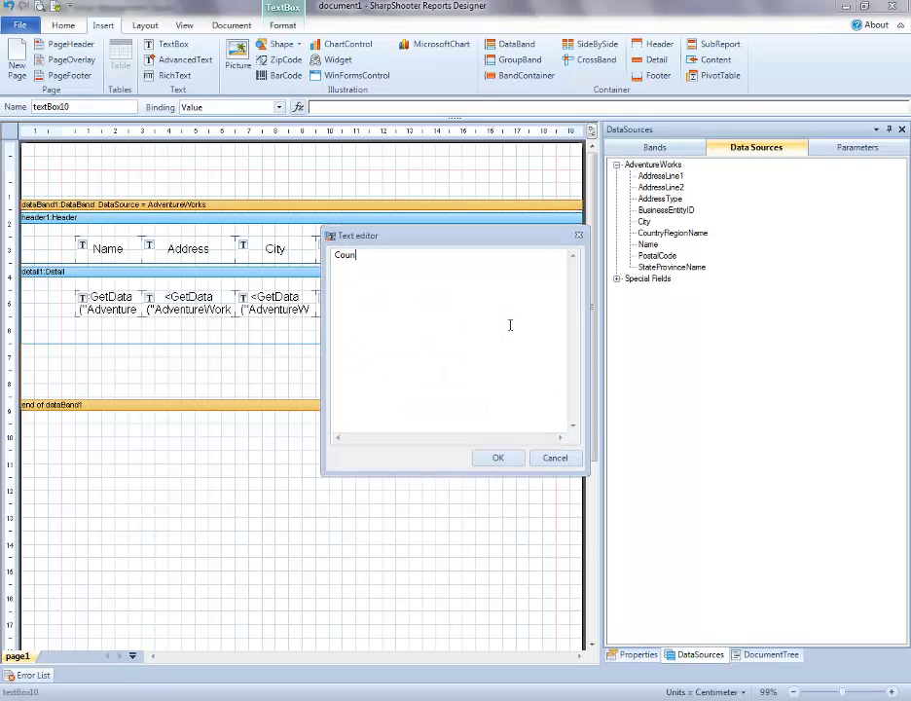
{"action": "left_click", "coordinate": [499, 459]}
Preview the report, look over the headings and store rows on the first page, and close the preview
{"action": "left_click", "coordinate": [194, 204]}
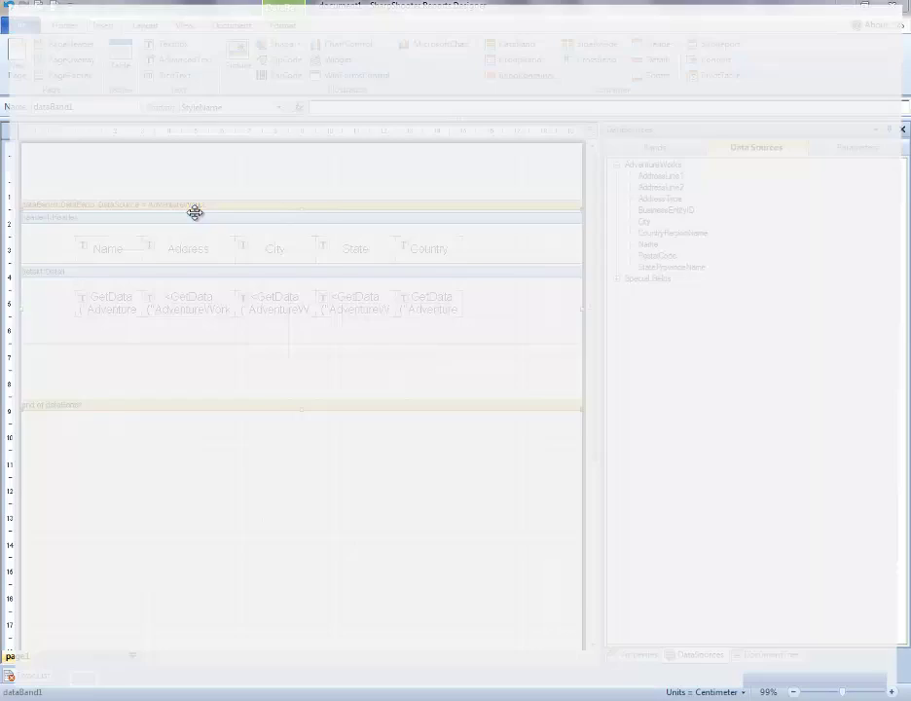
{"action": "scroll", "coordinate": [535, 274], "scroll_direction": "down", "scroll_amount": 3}
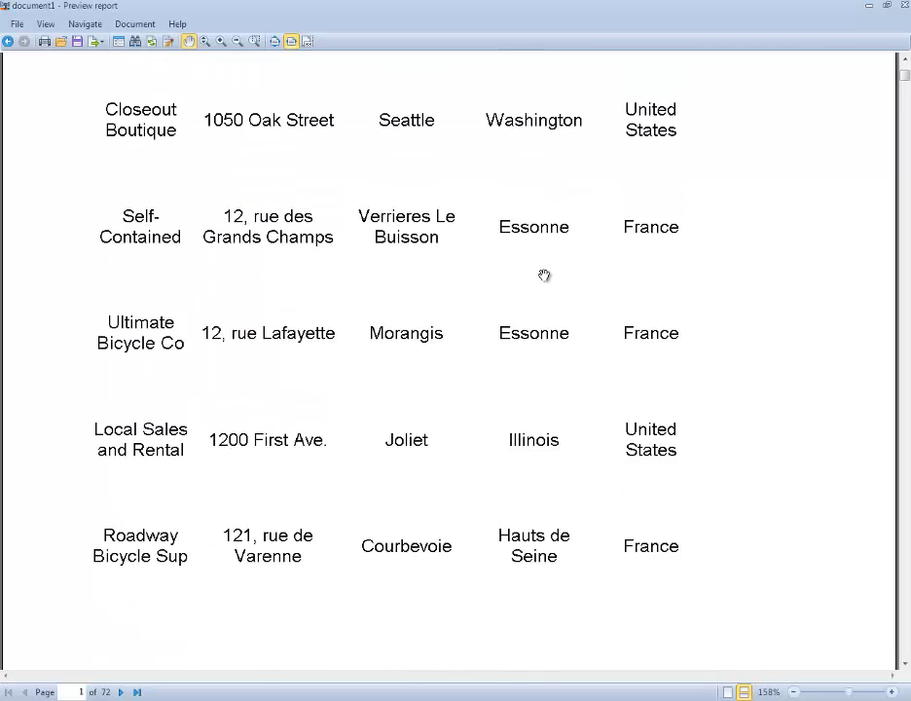
{"action": "scroll", "coordinate": [546, 271], "scroll_direction": "up", "scroll_amount": 3}
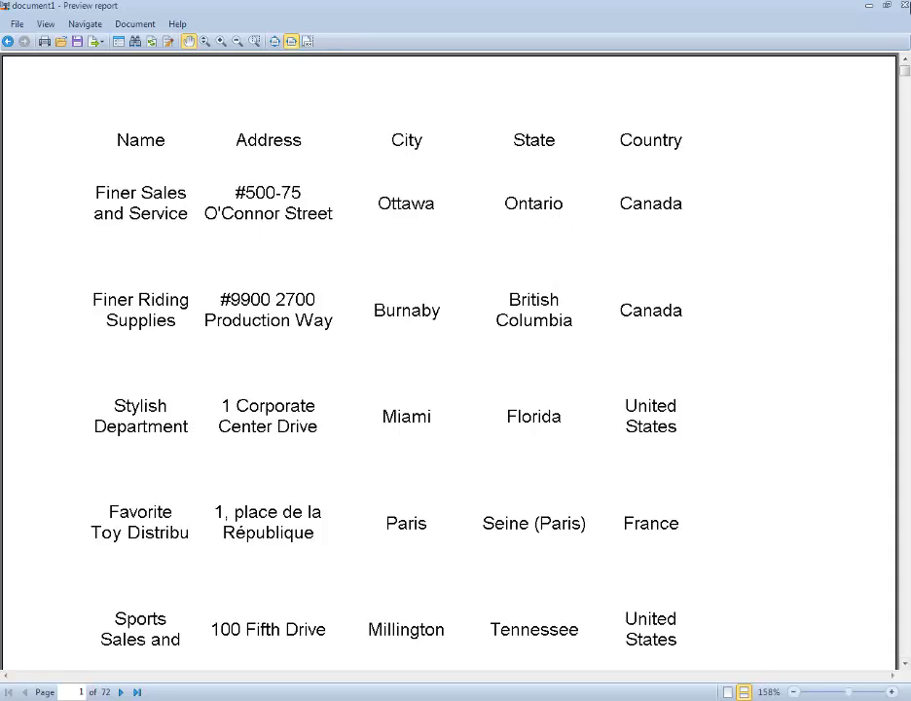
{"action": "left_click", "coordinate": [902, 6]}
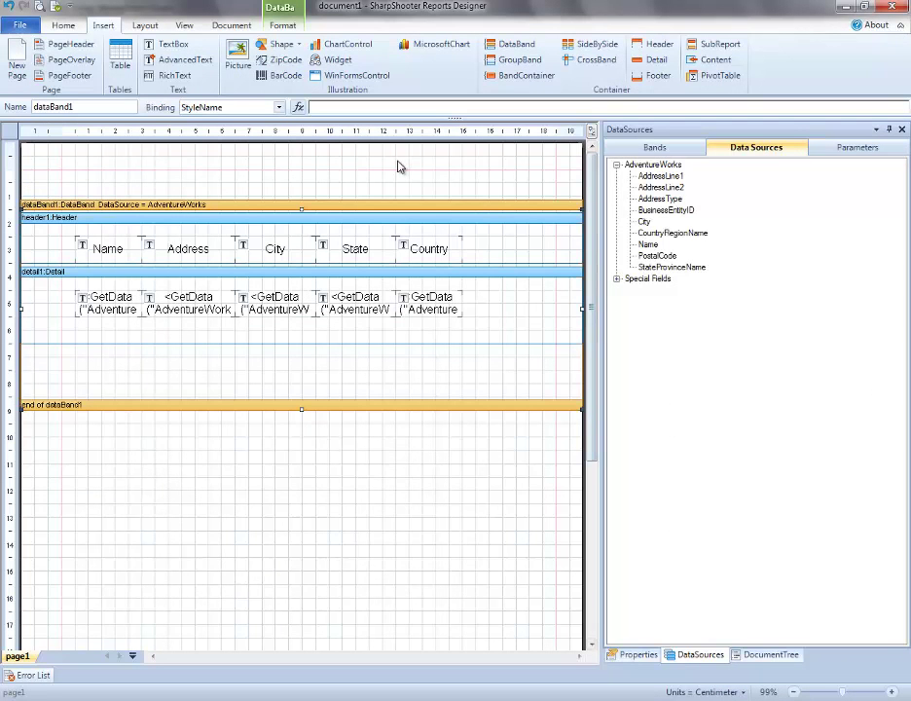
Apply the SimpleGrey style collection to the report page
{"action": "left_click", "coordinate": [62, 26]}
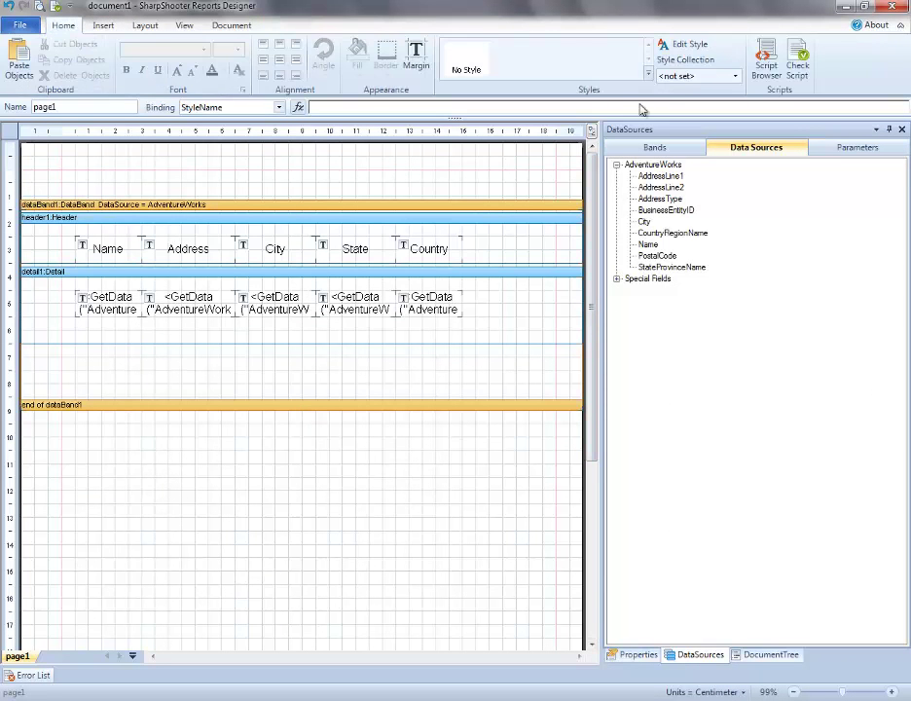
{"action": "left_click", "coordinate": [736, 76]}
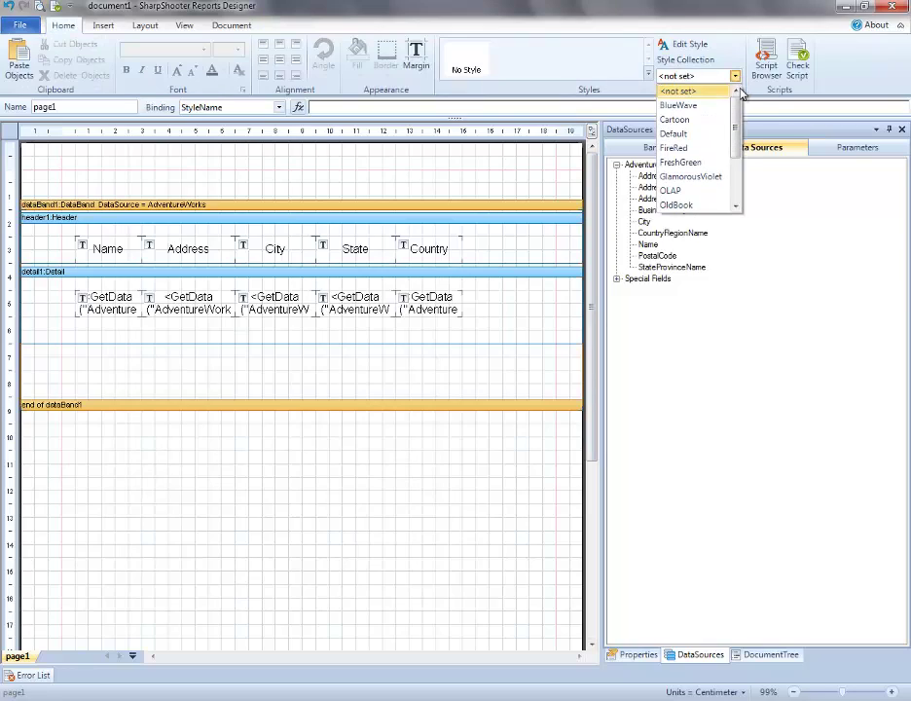
{"action": "scroll", "coordinate": [704, 120], "scroll_direction": "down", "scroll_amount": 2}
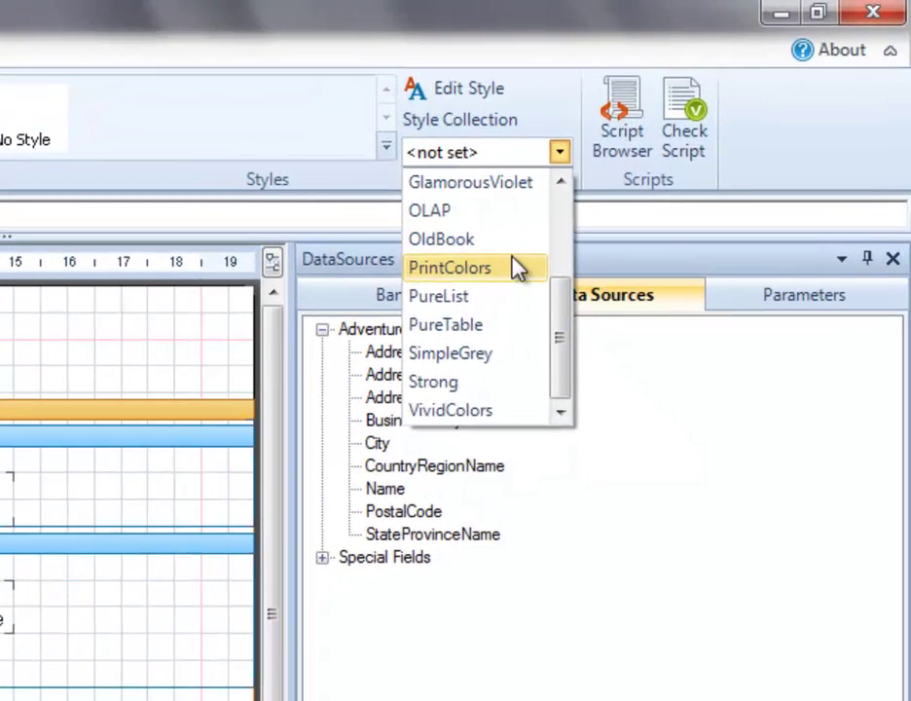
{"action": "scroll", "coordinate": [716, 132], "scroll_direction": "up", "scroll_amount": 2}
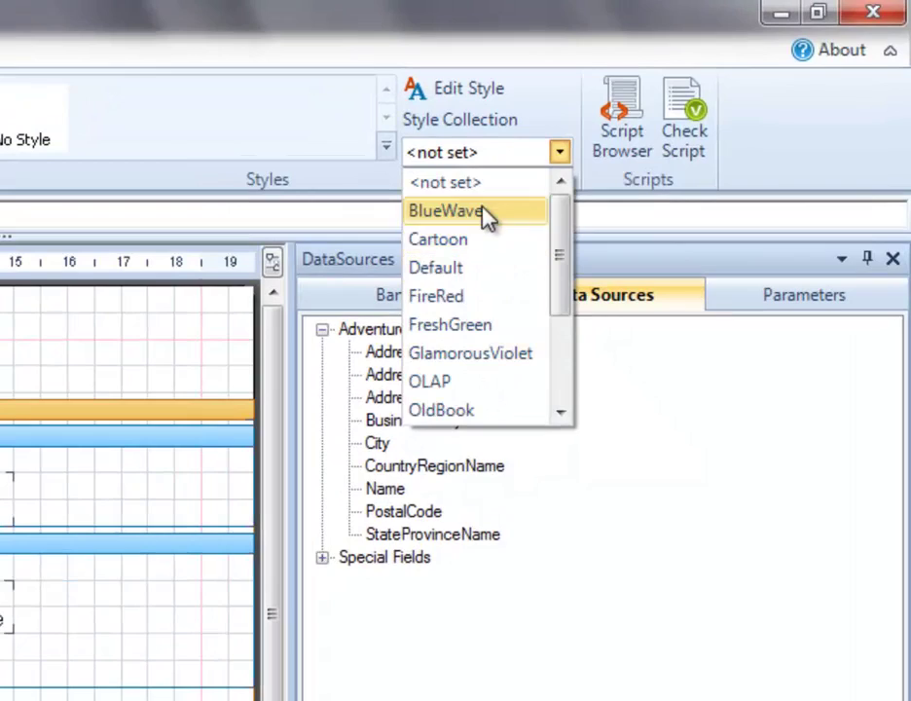
{"action": "scroll", "coordinate": [486, 270], "scroll_direction": "down", "scroll_amount": 2}
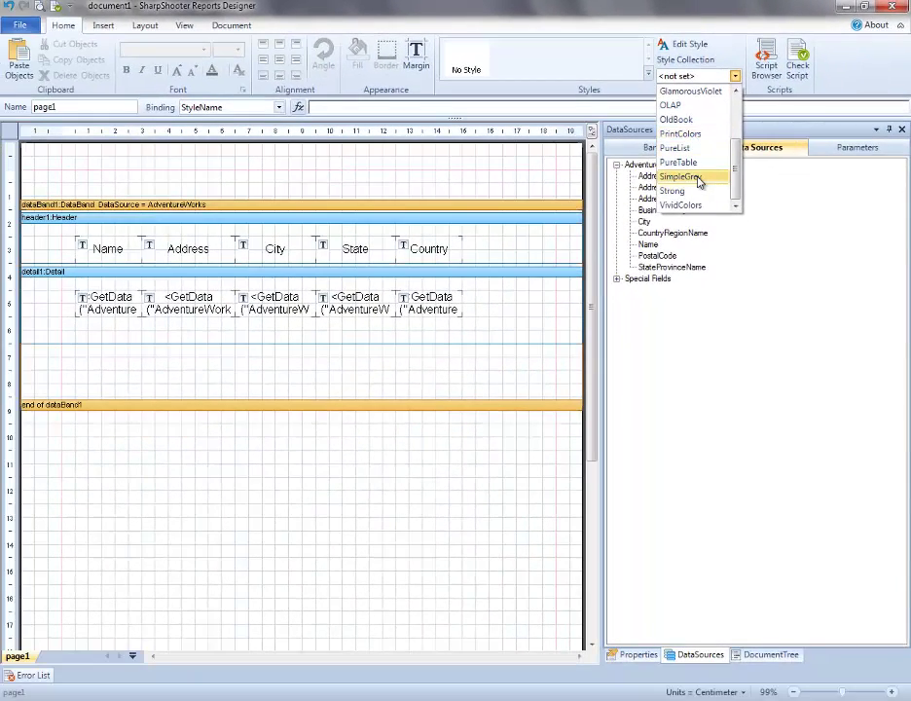
{"action": "left_click", "coordinate": [701, 178]}
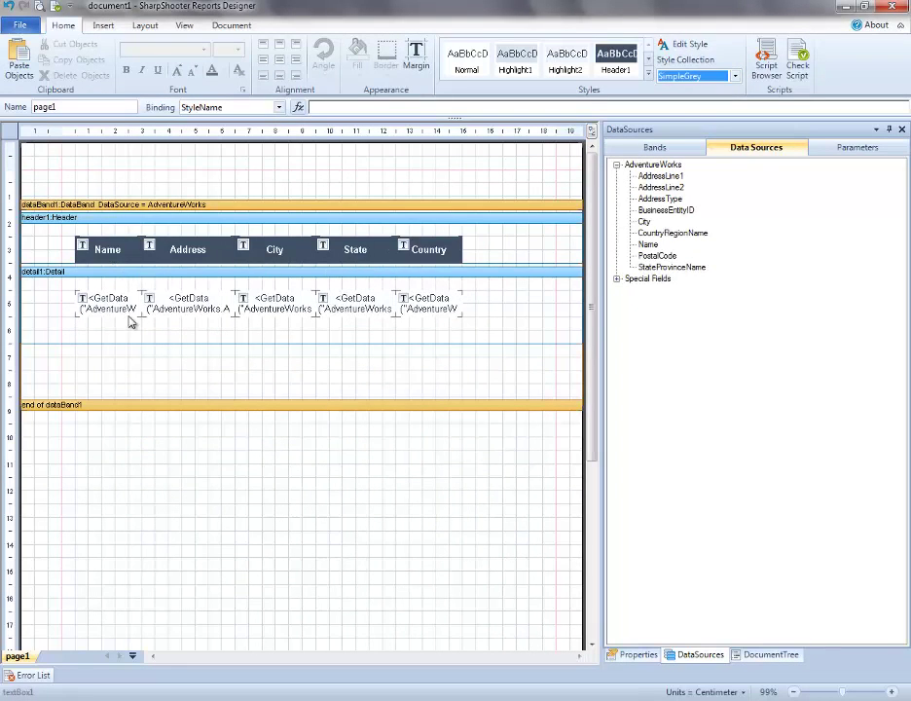
{"action": "left_click", "coordinate": [379, 268]}
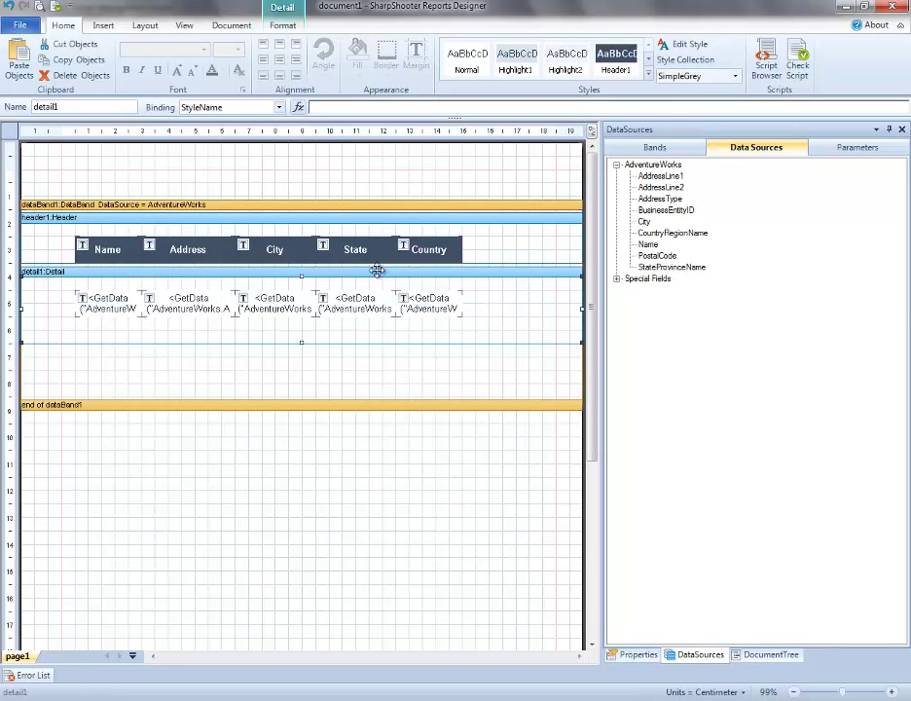
Align the text of all five bound fields in the detail band to middle left
{"action": "left_click", "coordinate": [114, 301]}
{"action": "left_click", "coordinate": [229, 310], "text": "shift"}
{"action": "left_click", "coordinate": [279, 311], "text": "shift"}
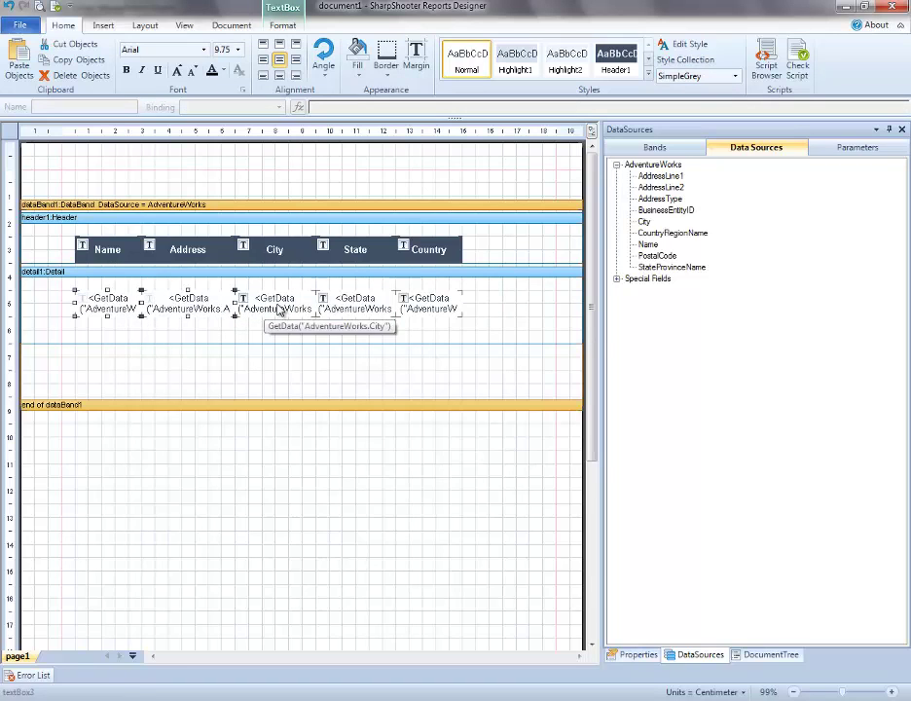
{"action": "left_click", "coordinate": [352, 309], "text": "shift"}
{"action": "left_click", "coordinate": [449, 304], "text": "shift"}
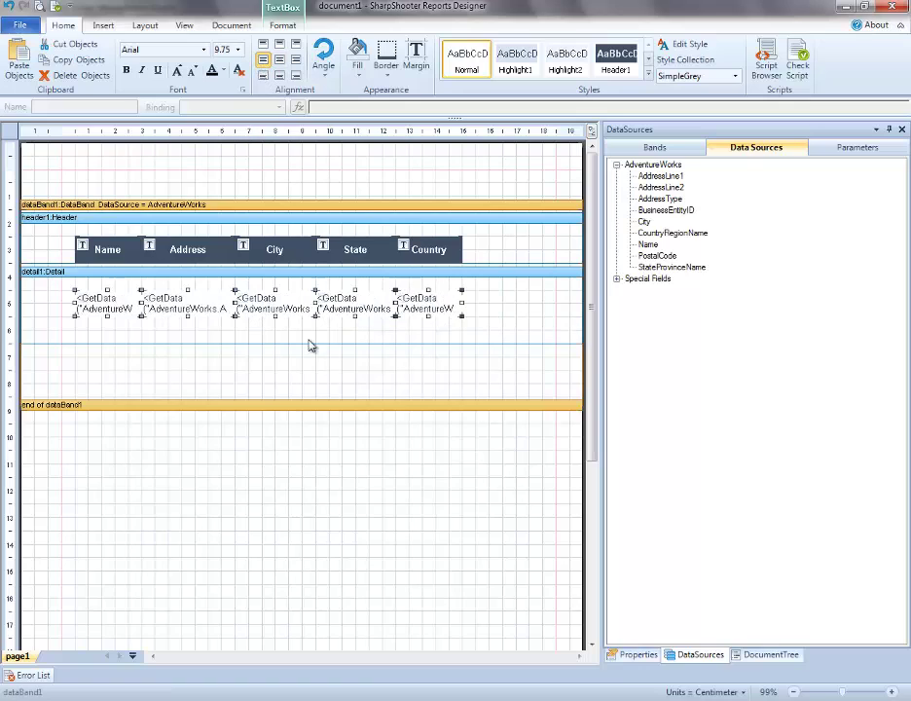
{"action": "left_click", "coordinate": [493, 315]}
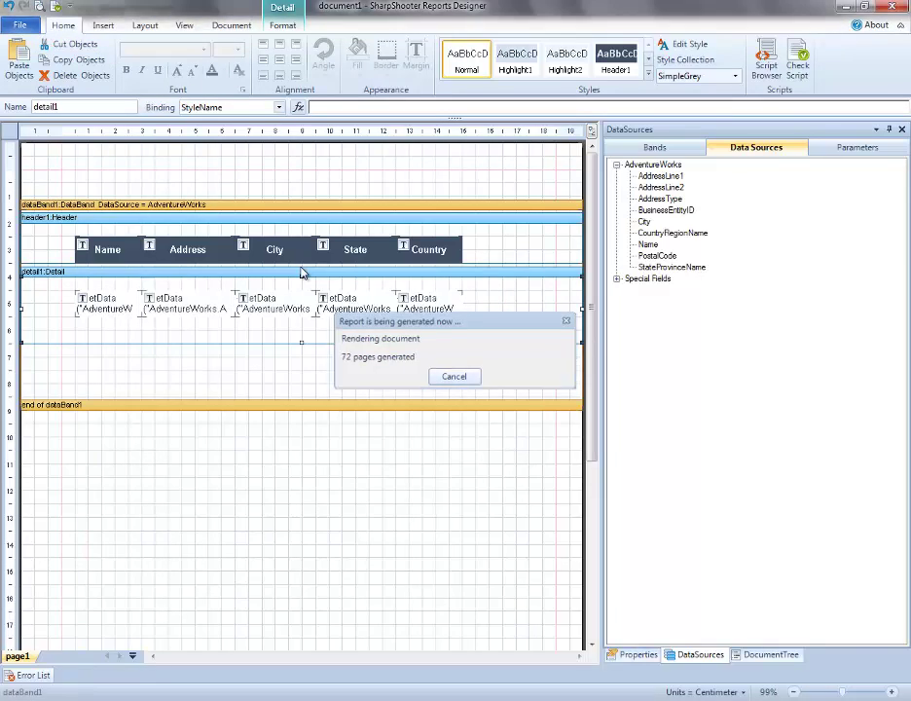
Preview the report, look over the headings and left-aligned store rows on the first page, and close the preview
{"action": "scroll", "coordinate": [417, 268], "scroll_direction": "down", "scroll_amount": 5}
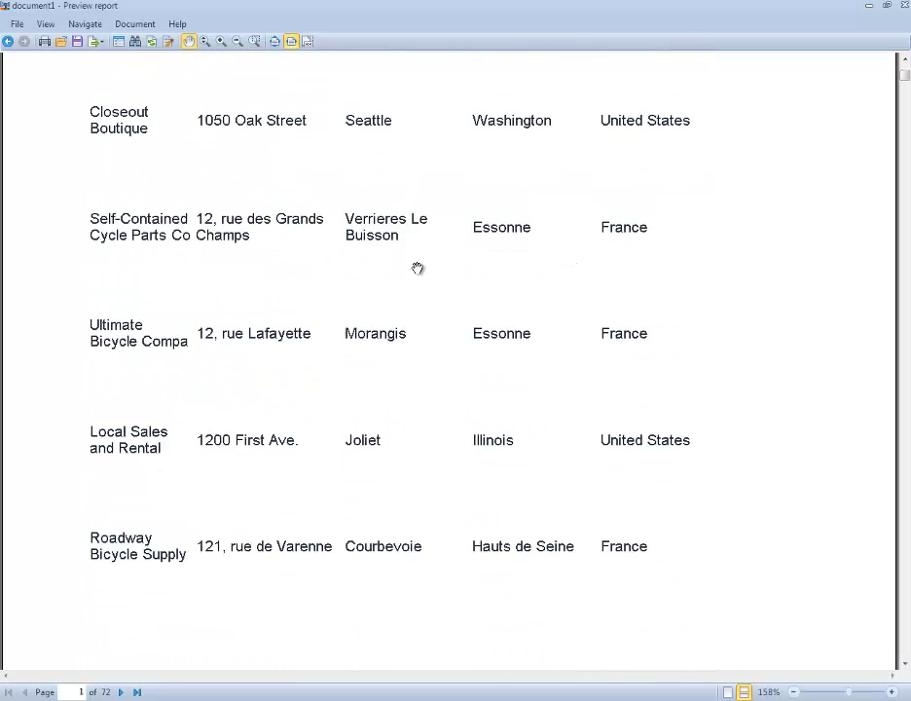
{"action": "scroll", "coordinate": [417, 267], "scroll_direction": "up", "scroll_amount": 5}
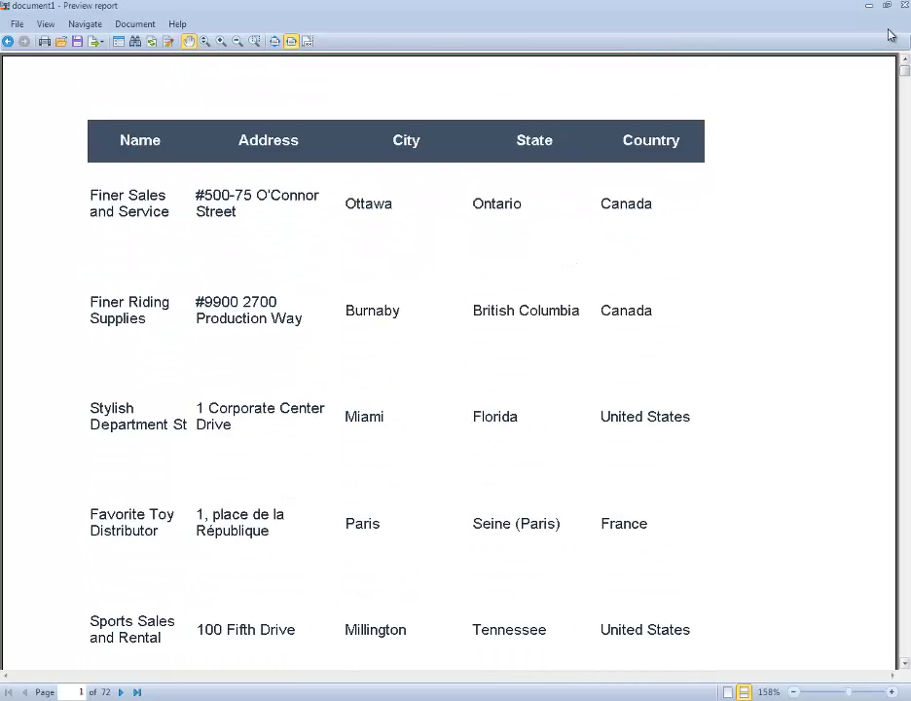
{"action": "left_click", "coordinate": [903, 6]}
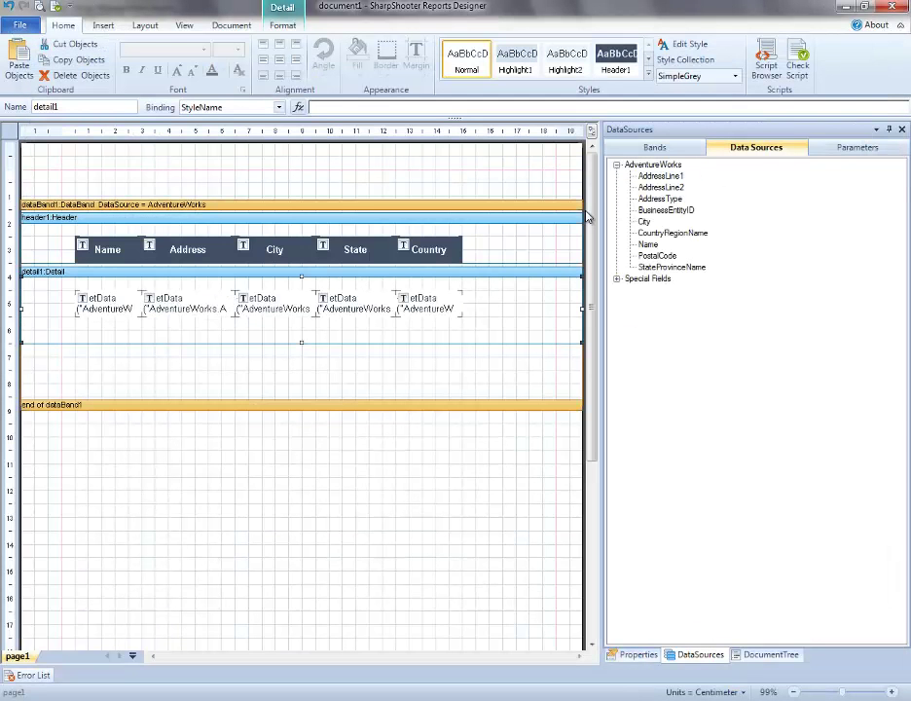
Insert a GroupBand into dataBand1 directly below the detail band
{"action": "left_click", "coordinate": [105, 26]}
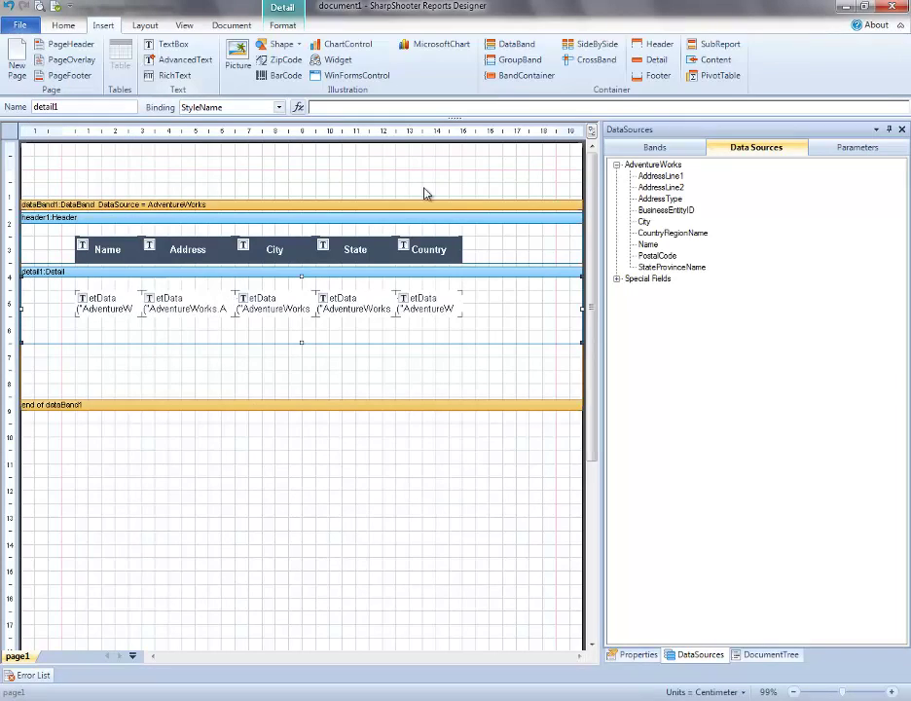
{"action": "left_click_drag", "start_coordinate": [520, 59], "coordinate": [263, 298]}
{"action": "left_click_drag", "start_coordinate": [39, 345], "coordinate": [39, 374]}
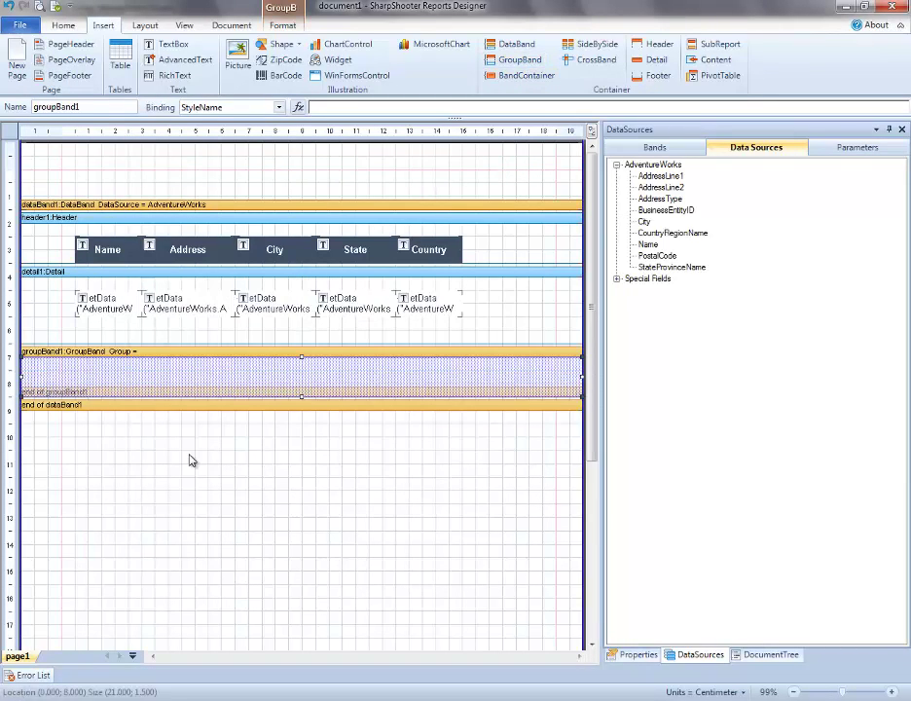
Nest header1 and detail1 inside groupBand1 in the document structure, and run Layout Bands to rearrange the page
{"action": "left_click", "coordinate": [768, 653]}
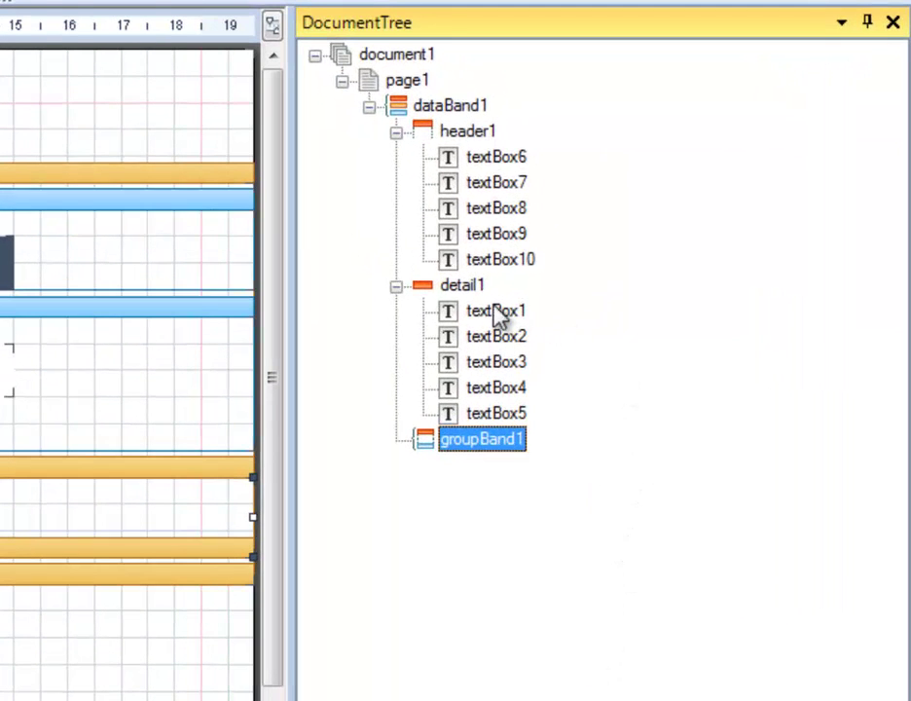
{"action": "left_click_drag", "start_coordinate": [468, 130], "coordinate": [533, 455]}
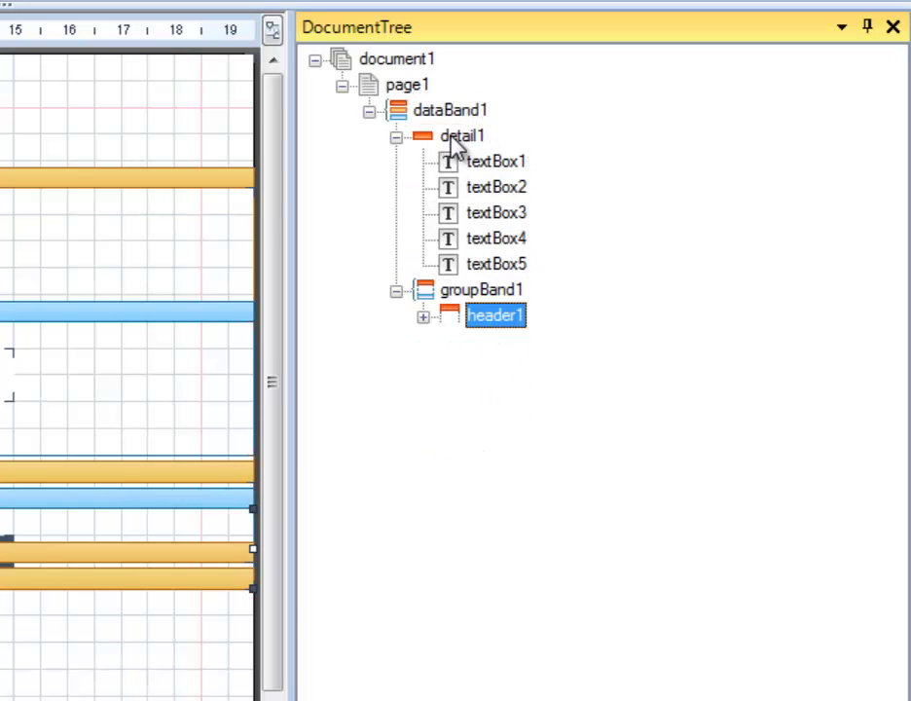
{"action": "left_click_drag", "start_coordinate": [452, 137], "coordinate": [532, 300]}
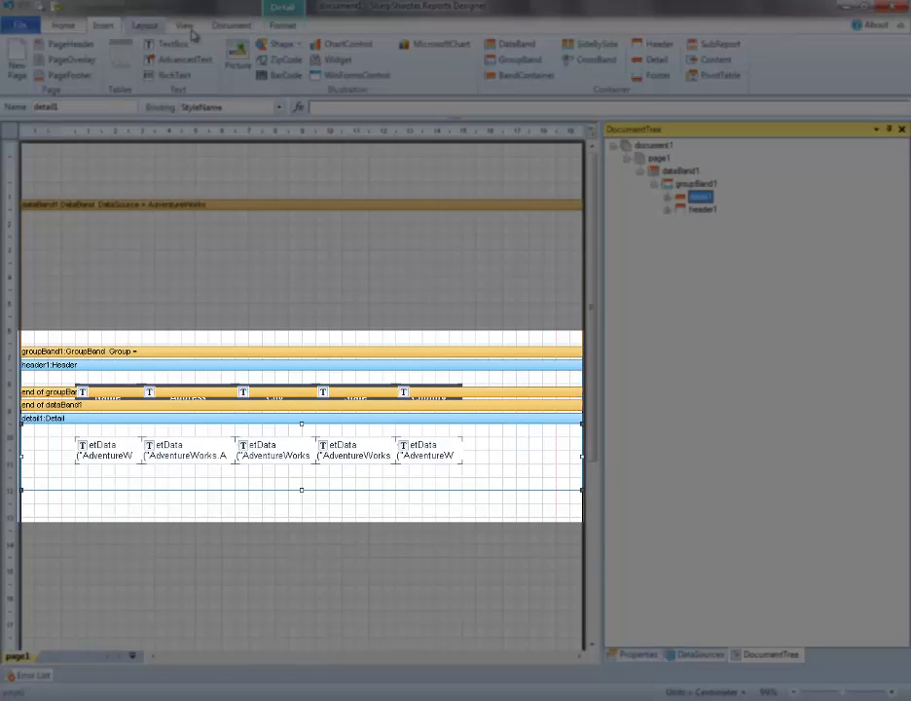
{"action": "left_click", "coordinate": [187, 29]}
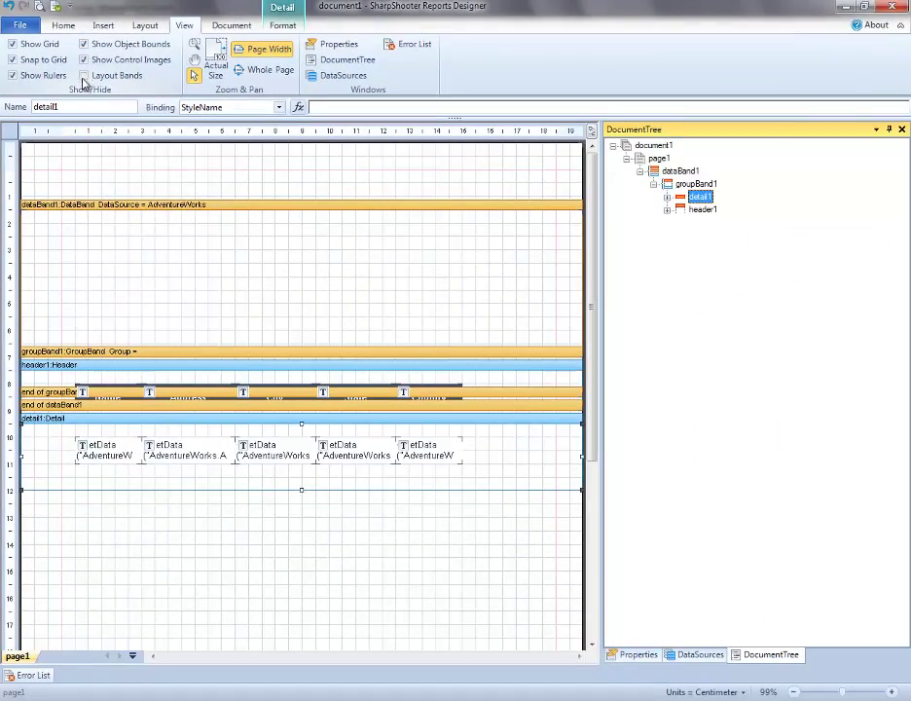
{"action": "left_click", "coordinate": [85, 80]}
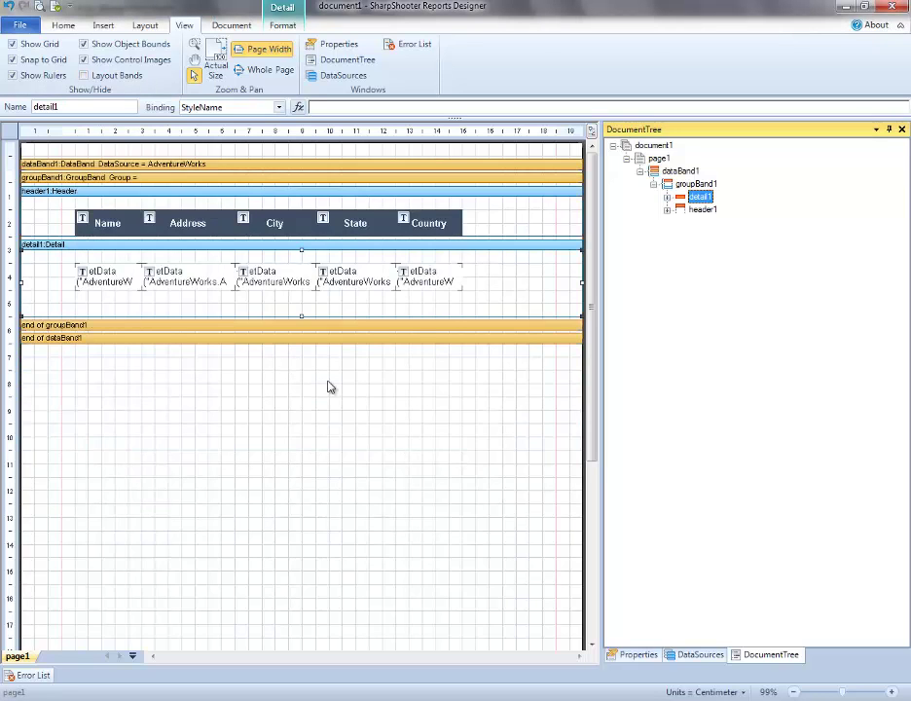
Move the five detail fields to the top of the detail band, shrink the band to 1 cm high, and lay out the bands again
{"action": "left_click_drag", "start_coordinate": [303, 311], "coordinate": [305, 293]}
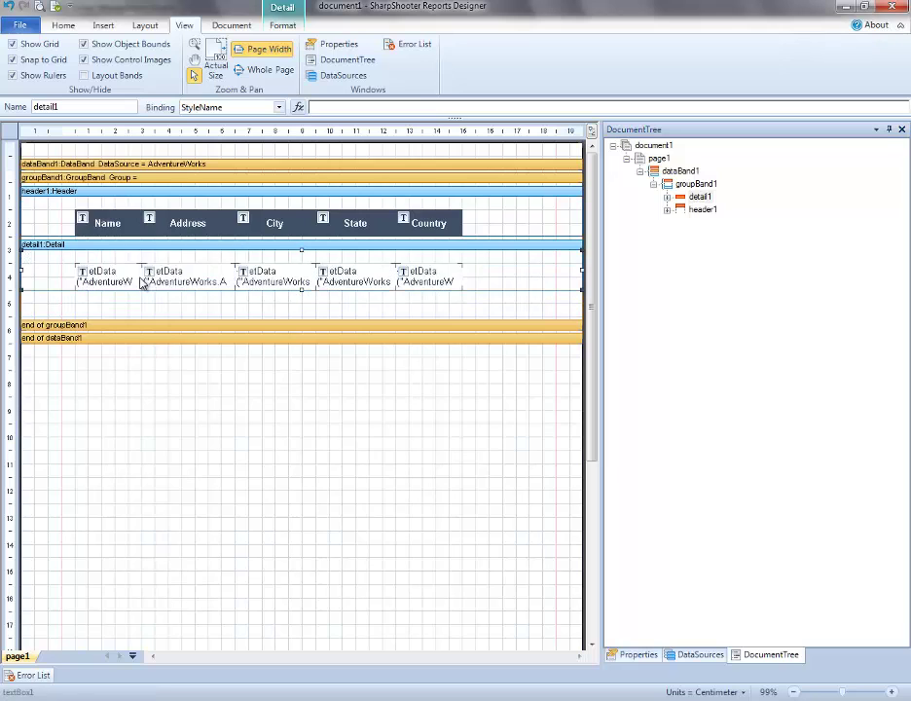
{"action": "left_click", "coordinate": [139, 282]}
{"action": "left_click", "coordinate": [172, 281], "text": "ctrl"}
{"action": "left_click", "coordinate": [267, 283], "text": "ctrl"}
{"action": "left_click", "coordinate": [354, 282], "text": "ctrl"}
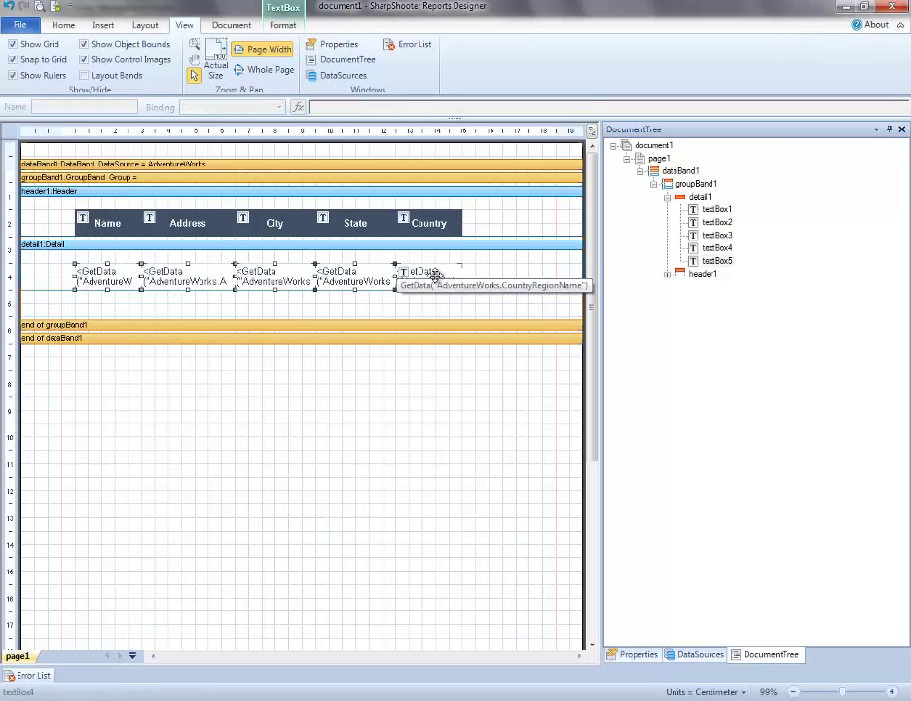
{"action": "left_click", "coordinate": [434, 278], "text": "ctrl"}
{"action": "mouse_move", "coordinate": [289, 279]}
{"action": "left_mouse_down"}
{"action": "mouse_move", "coordinate": [289, 265]}
{"action": "mouse_move", "coordinate": [303, 276]}
{"action": "left_mouse_up"}
{"action": "left_click", "coordinate": [304, 285]}
{"action": "left_click", "coordinate": [305, 310]}
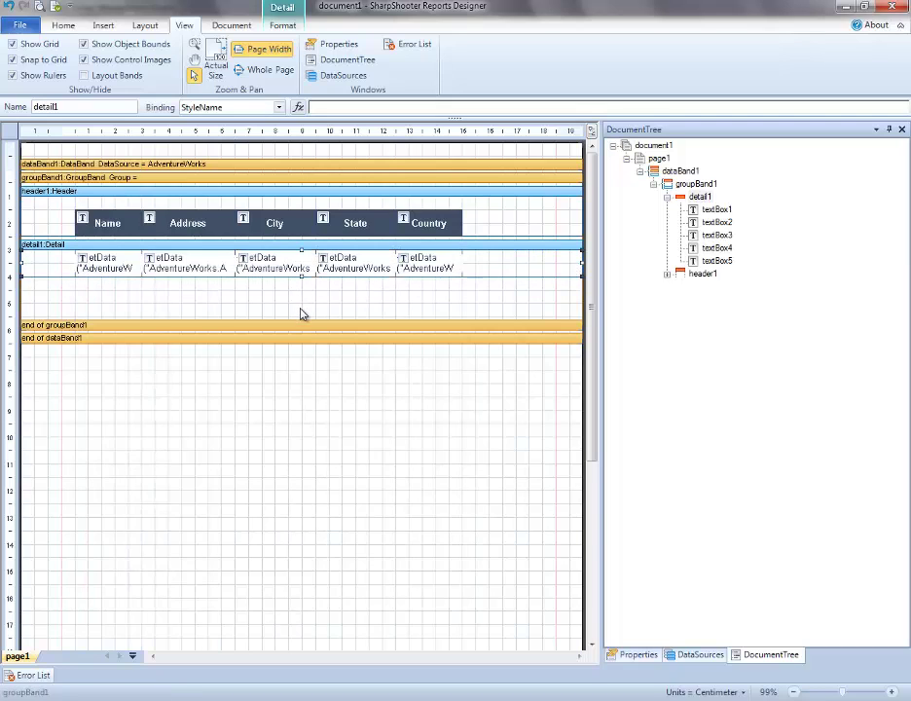
{"action": "left_click", "coordinate": [82, 77]}
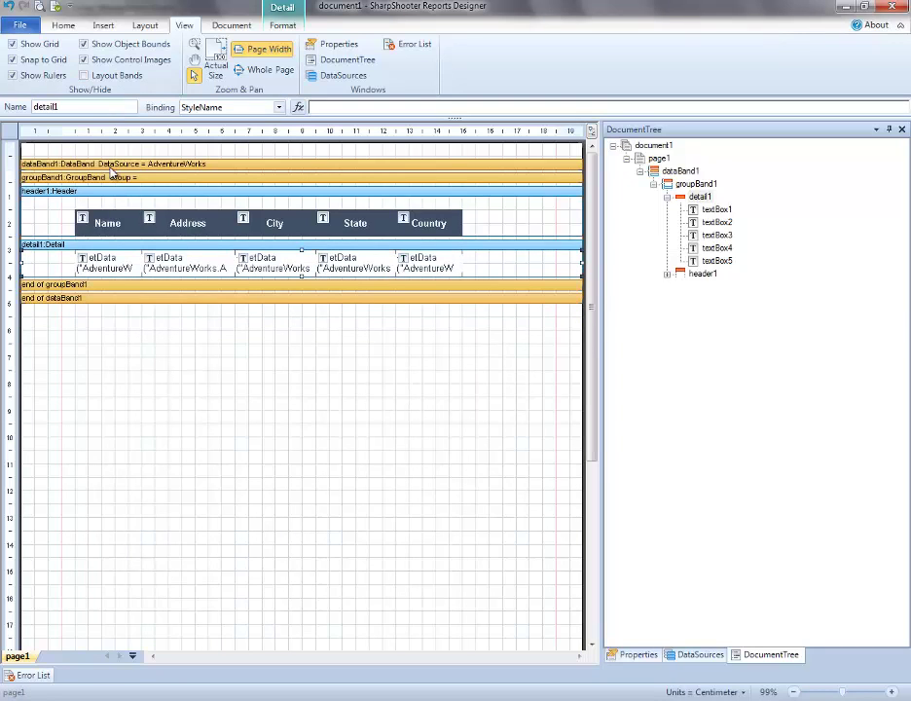
Set groupBand1's GroupExpression to GetData("AdventureWorks.CountryRegionName")
{"action": "left_click", "coordinate": [156, 178]}
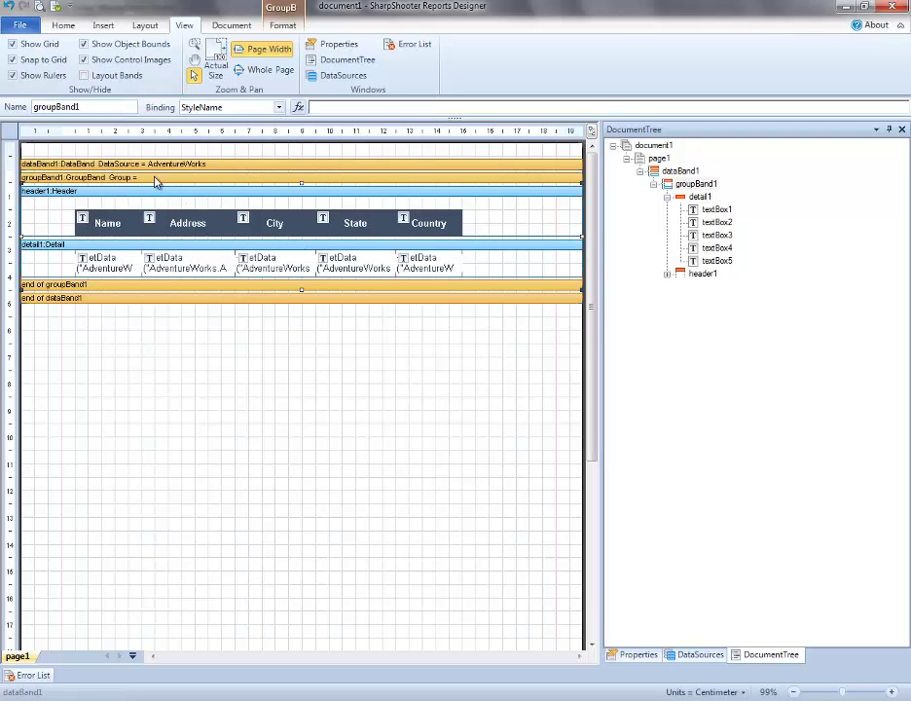
{"action": "left_click", "coordinate": [638, 655]}
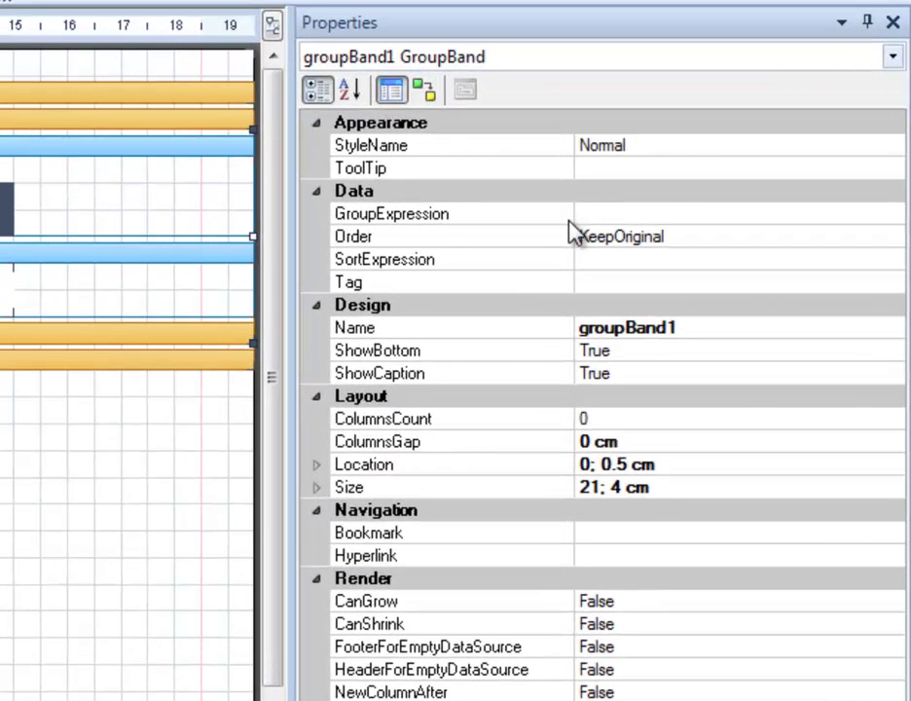
{"action": "left_click", "coordinate": [614, 215]}
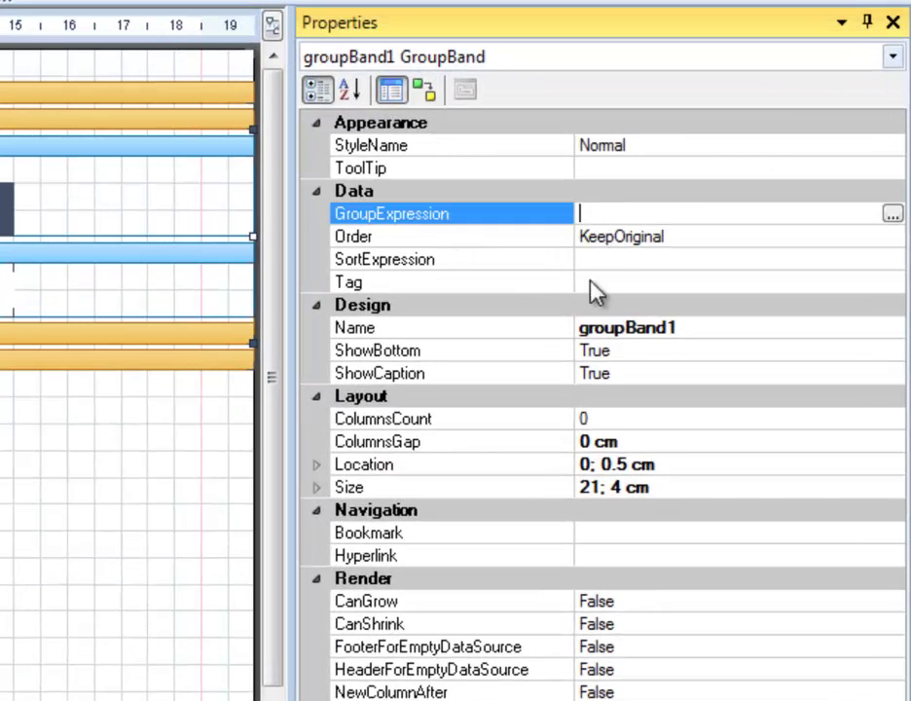
{"action": "left_click", "coordinate": [892, 214]}
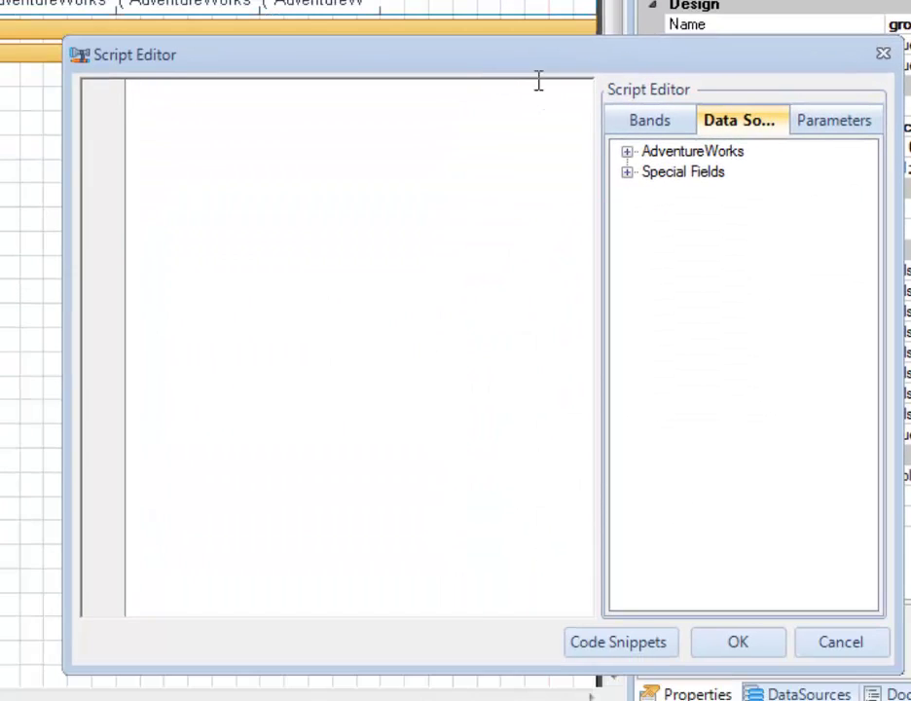
{"action": "left_click", "coordinate": [627, 152]}
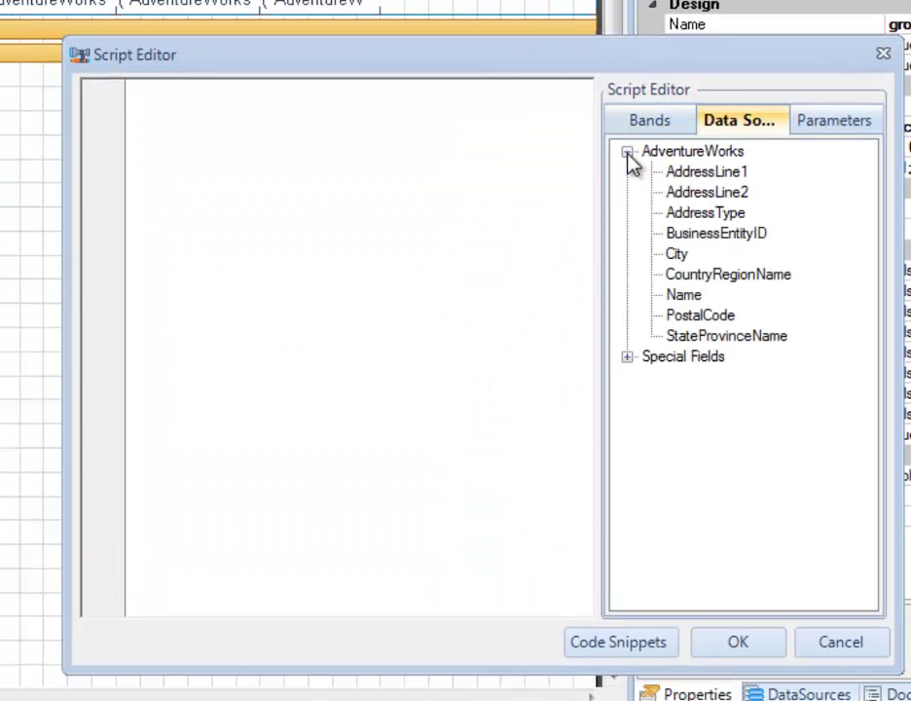
{"action": "left_click_drag", "start_coordinate": [741, 277], "coordinate": [287, 158]}
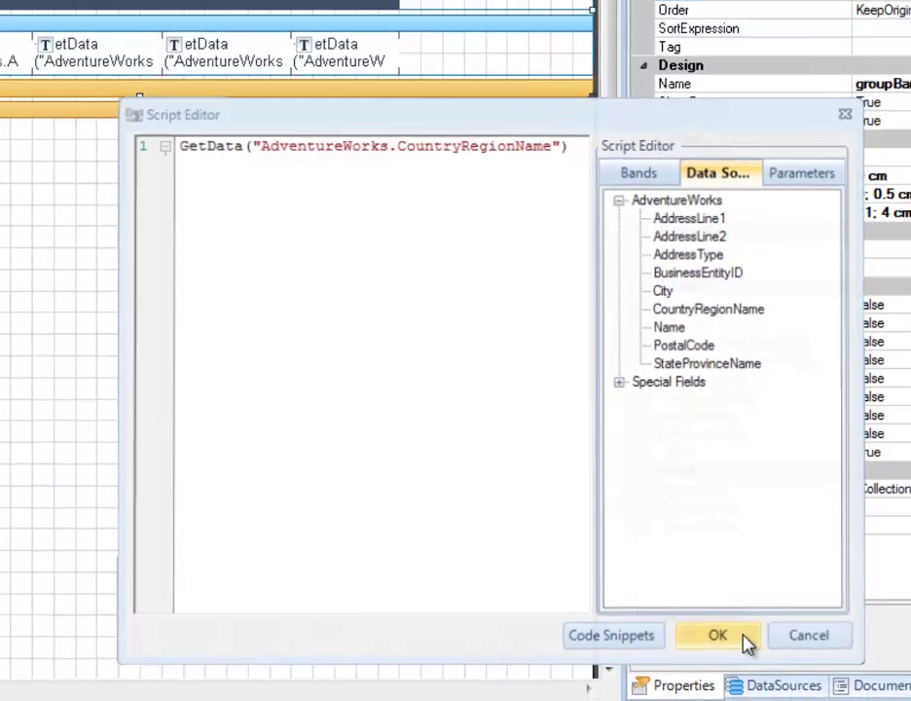
{"action": "left_click", "coordinate": [767, 647]}
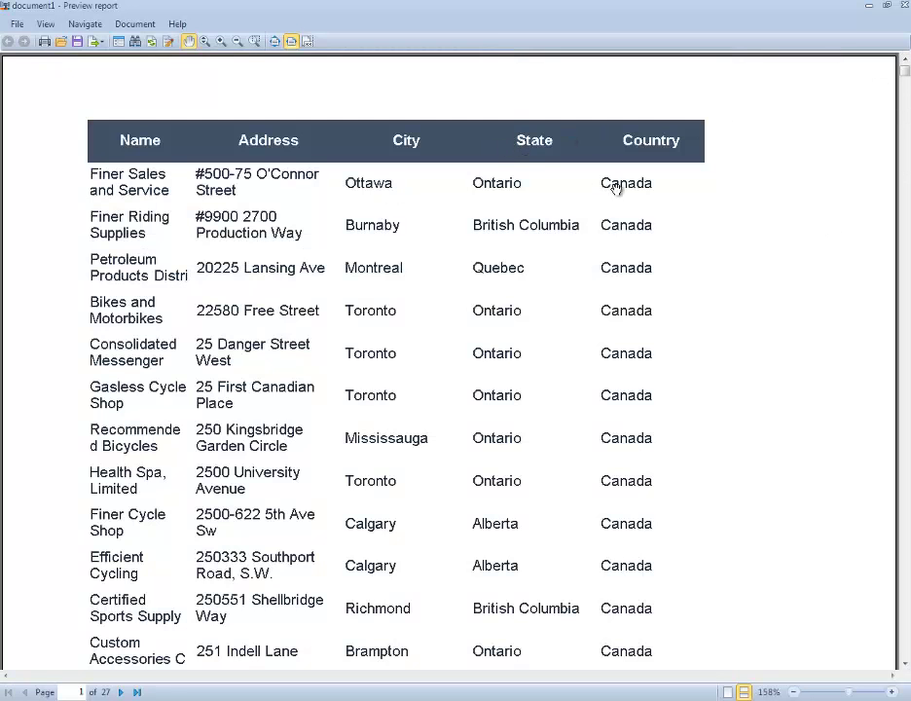
Preview the report, examine how the store rows are grouped by country, and close the preview
{"action": "scroll", "coordinate": [632, 477], "scroll_direction": "down", "scroll_amount": 15}
{"action": "scroll", "coordinate": [633, 476], "scroll_direction": "up", "scroll_amount": 3}
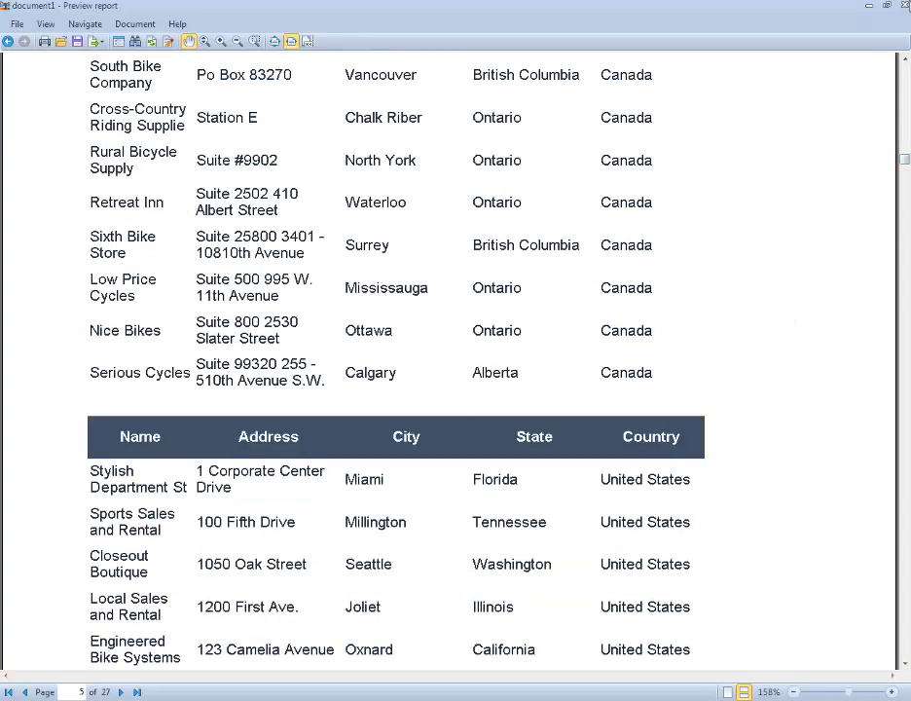
{"action": "key", "text": "Escape"}
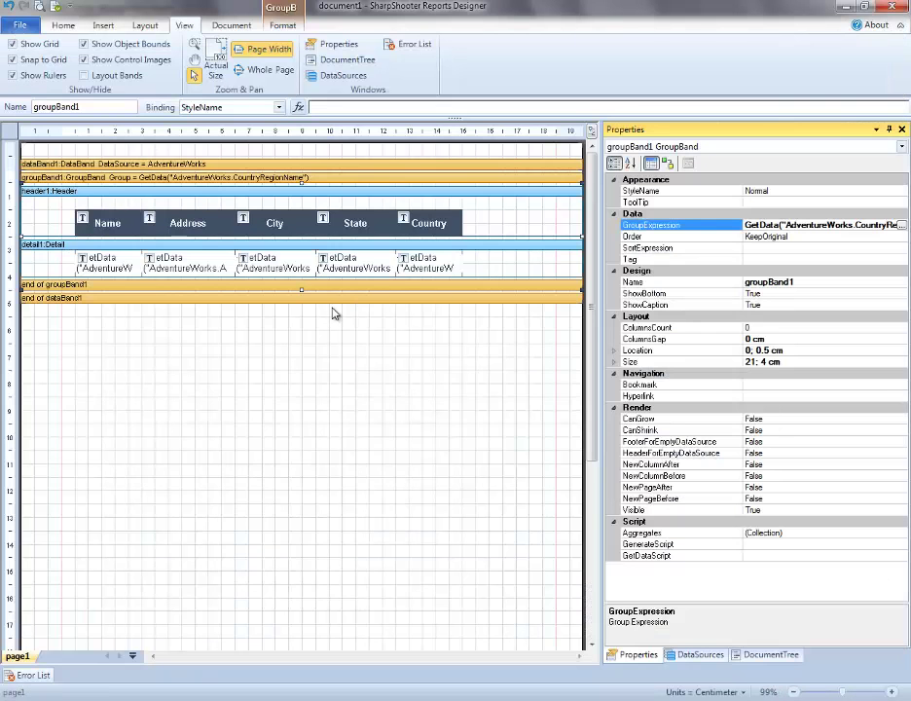
Enlarge the data band and the group band, making the group band 6 cm high, and move the detail band down to 4 cm
{"action": "left_click", "coordinate": [301, 298]}
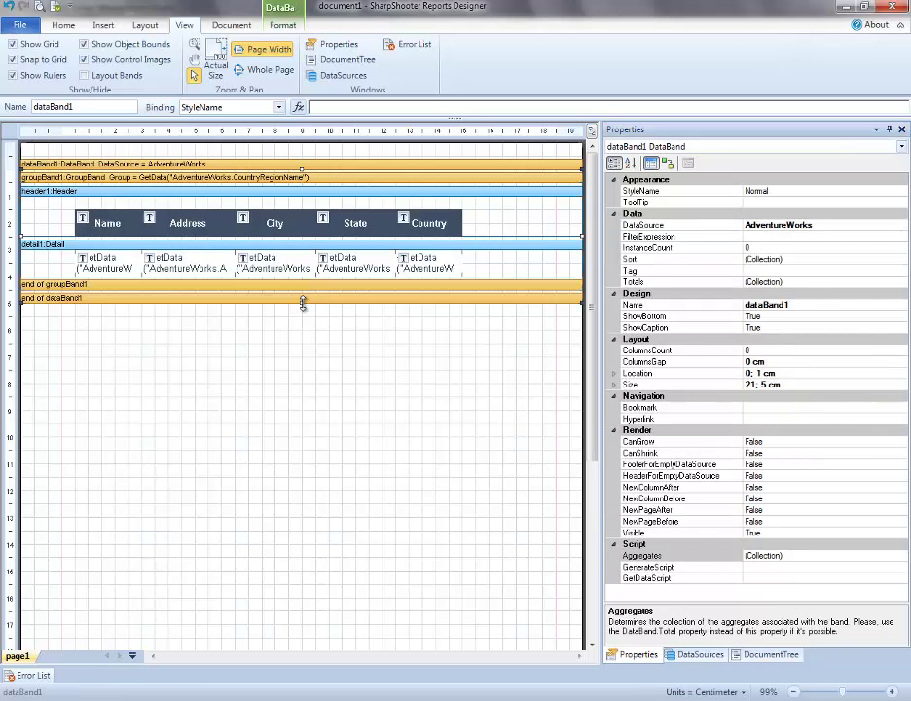
{"action": "left_click_drag", "start_coordinate": [302, 299], "coordinate": [304, 350]}
{"action": "left_click_drag", "start_coordinate": [305, 289], "coordinate": [305, 336]}
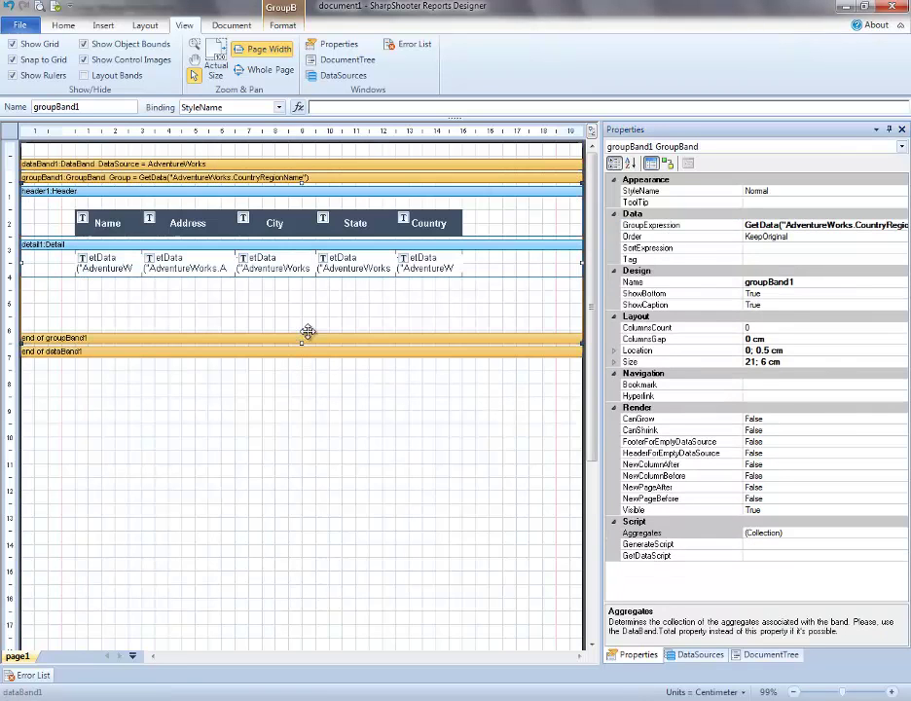
{"action": "left_click", "coordinate": [313, 250]}
{"action": "left_click_drag", "start_coordinate": [314, 250], "coordinate": [317, 290]}
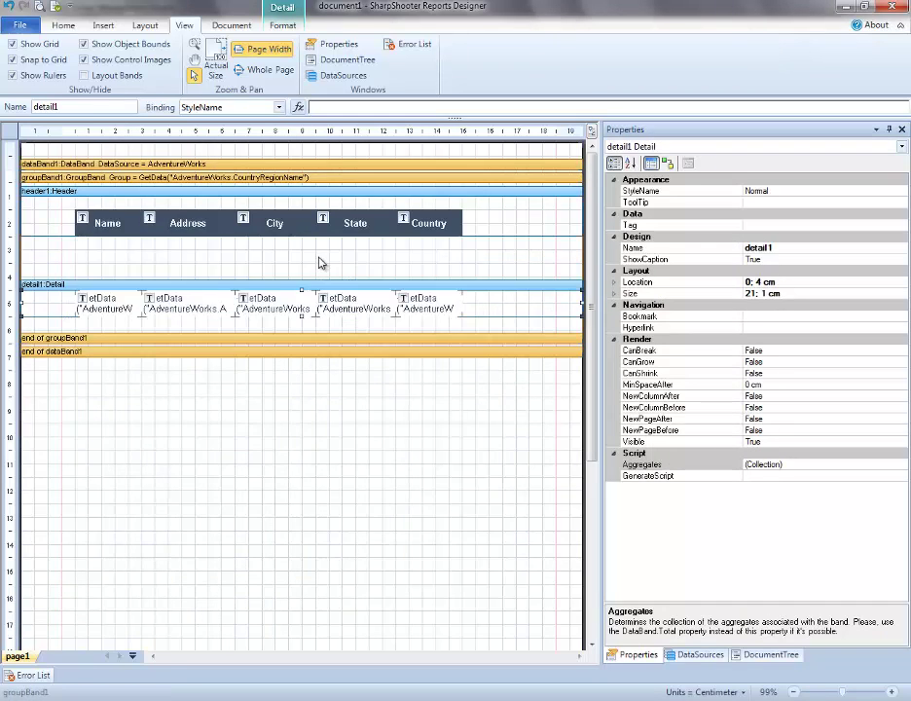
Extend the header band to about 2.5 cm high and move its five heading text boxes down to its lower edge
{"action": "left_click", "coordinate": [280, 241]}
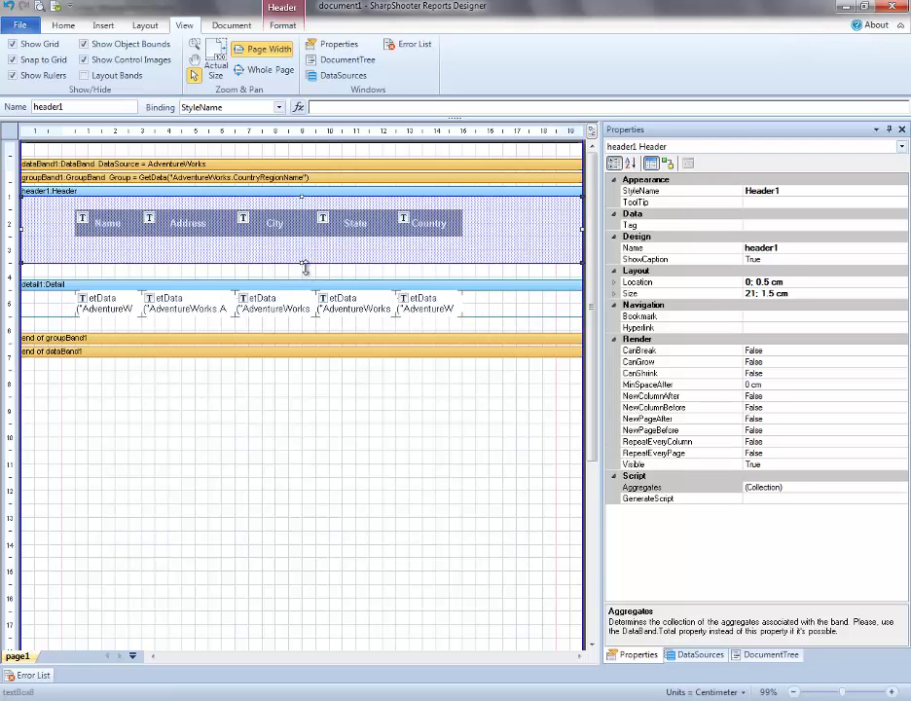
{"action": "left_click", "coordinate": [115, 220]}
{"action": "left_click", "coordinate": [200, 218], "text": "ctrl"}
{"action": "left_click", "coordinate": [276, 221], "text": "ctrl"}
{"action": "left_click", "coordinate": [340, 225], "text": "ctrl"}
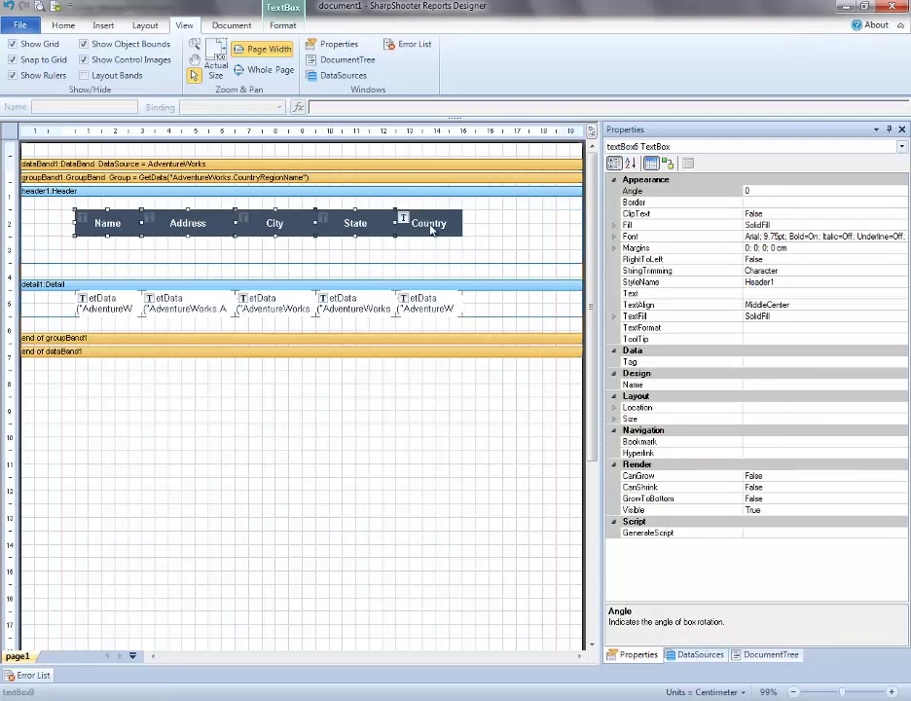
{"action": "left_click", "coordinate": [431, 224], "text": "ctrl"}
{"action": "left_click_drag", "start_coordinate": [431, 220], "coordinate": [431, 248]}
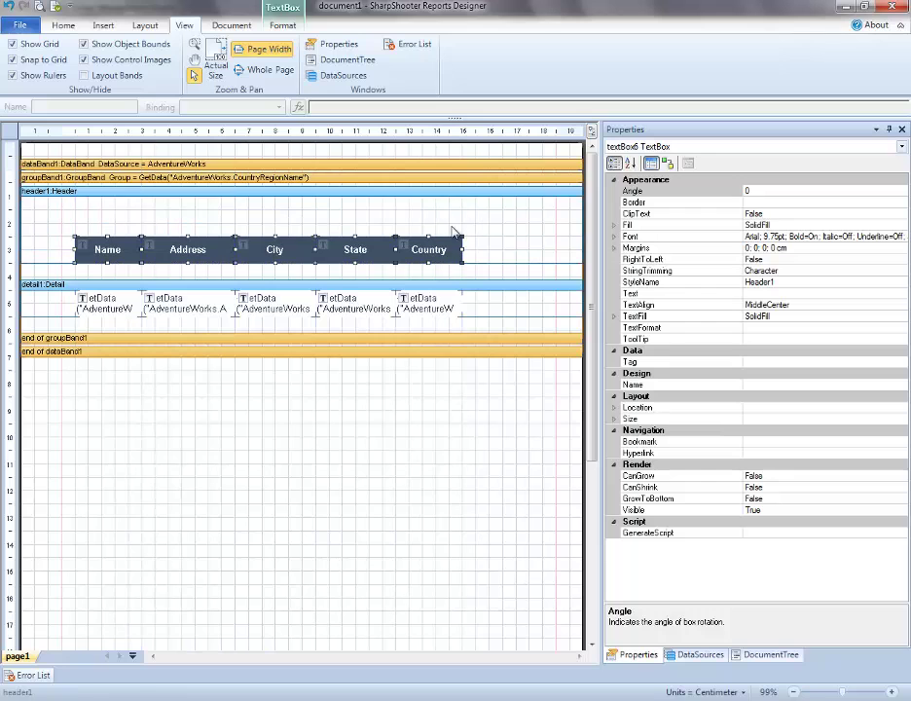
{"action": "left_click", "coordinate": [498, 431]}
Move the CountryRegionName field into the header band directly above the headings at 2; 0.5 cm, sized 14.5 by 1 cm with the Header1 style
{"action": "left_click", "coordinate": [442, 308]}
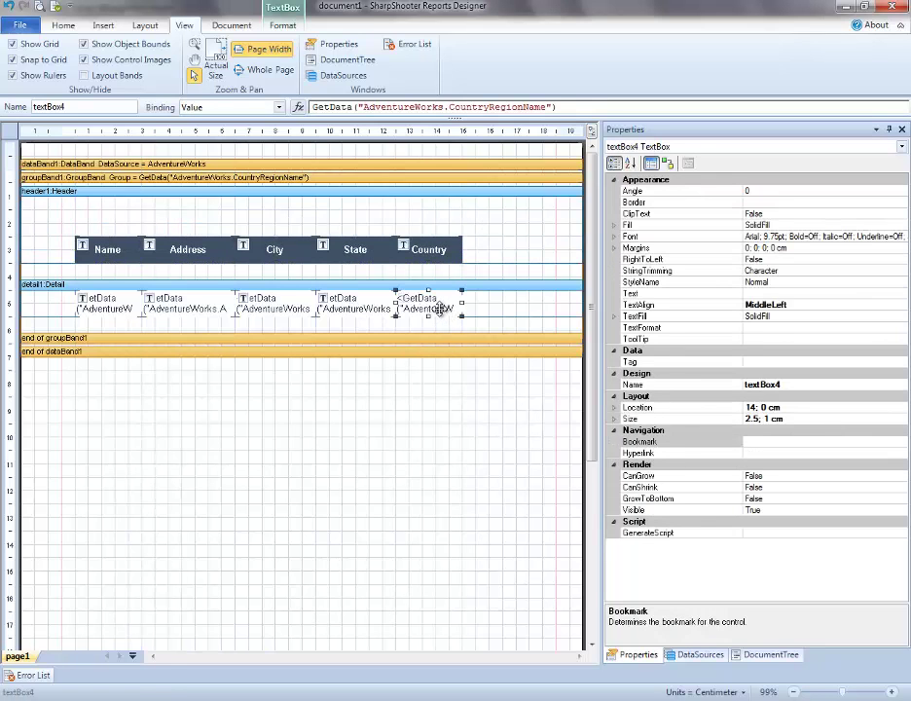
{"action": "left_click_drag", "start_coordinate": [441, 308], "coordinate": [463, 211]}
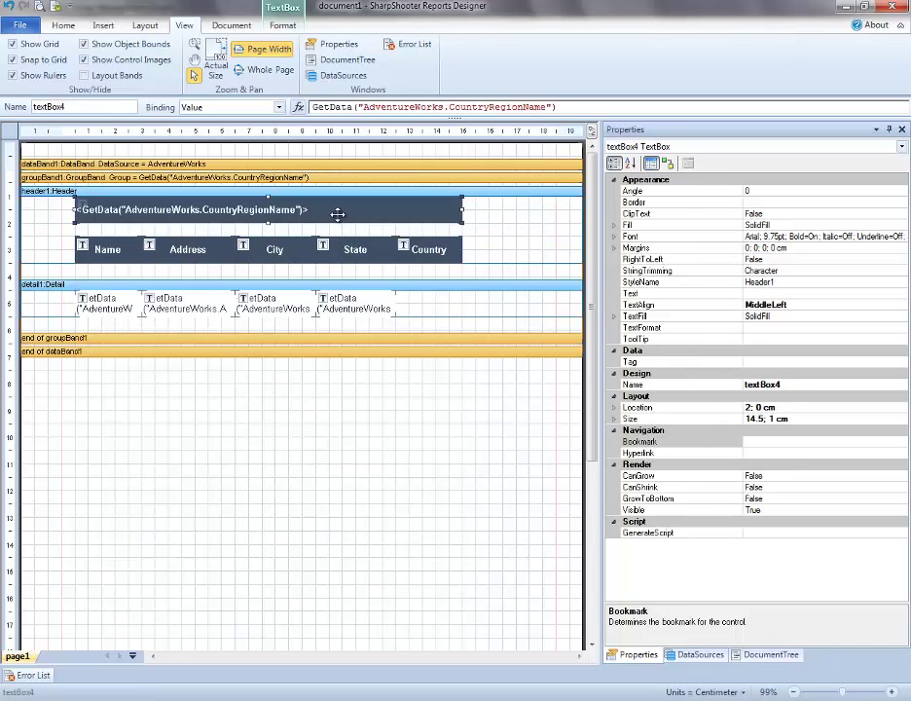
{"action": "left_click_drag", "start_coordinate": [336, 211], "coordinate": [343, 224]}
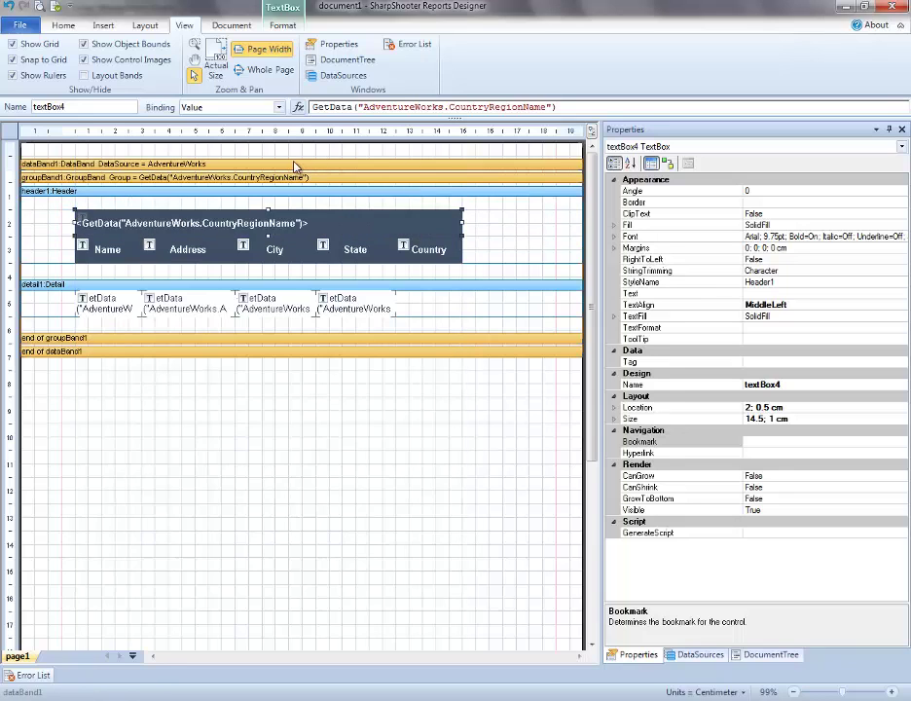
Apply the Header2 style to the Name, Address, City and State heading text boxes
{"action": "left_click", "coordinate": [108, 251]}
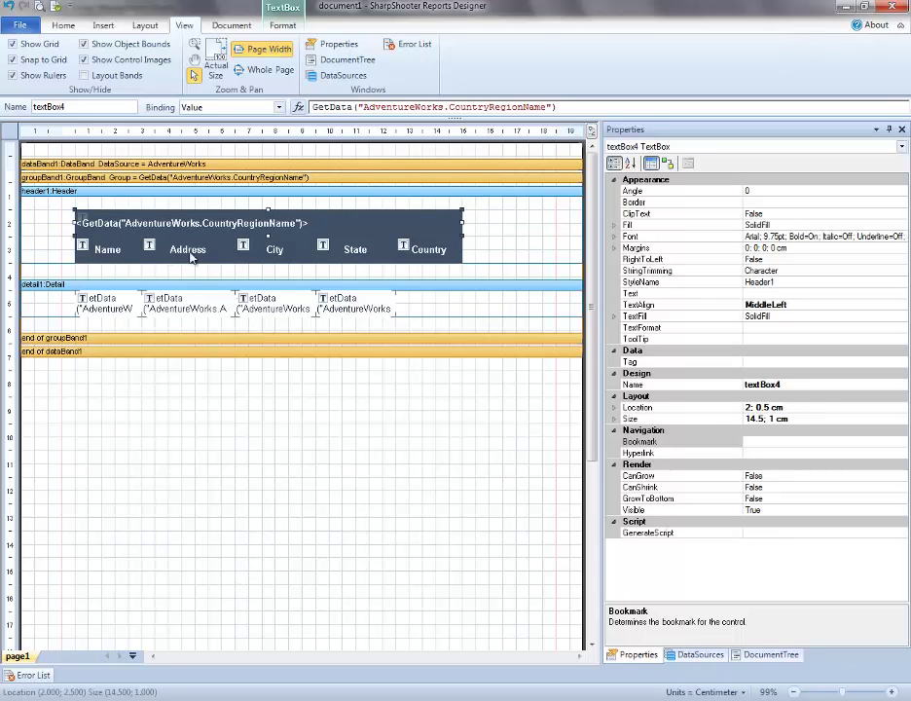
{"action": "left_click", "coordinate": [189, 250], "text": "ctrl"}
{"action": "left_click", "coordinate": [273, 249], "text": "ctrl"}
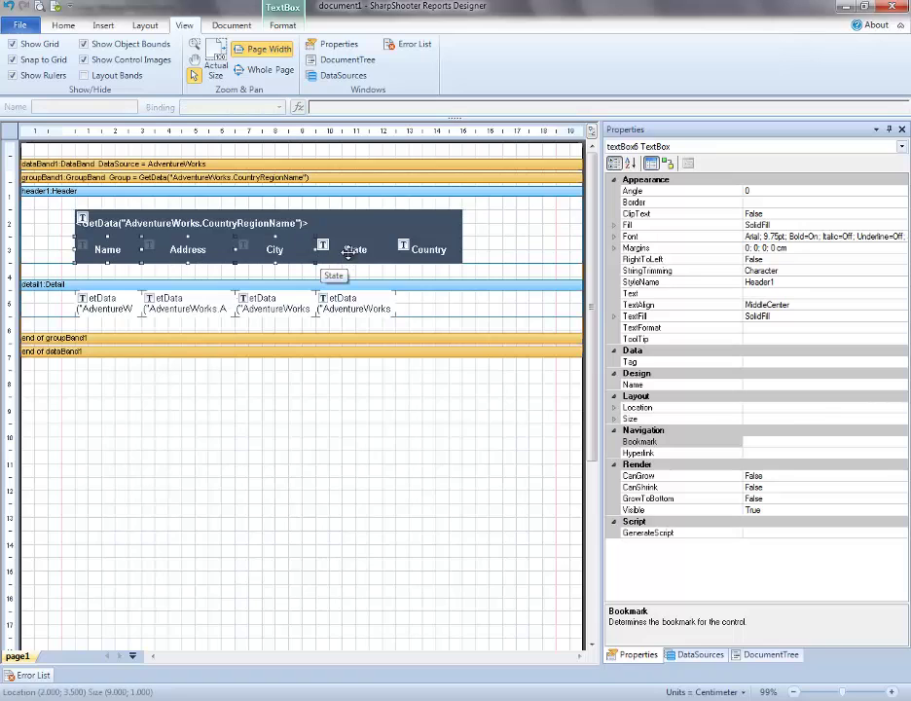
{"action": "left_click", "coordinate": [356, 255], "text": "ctrl"}
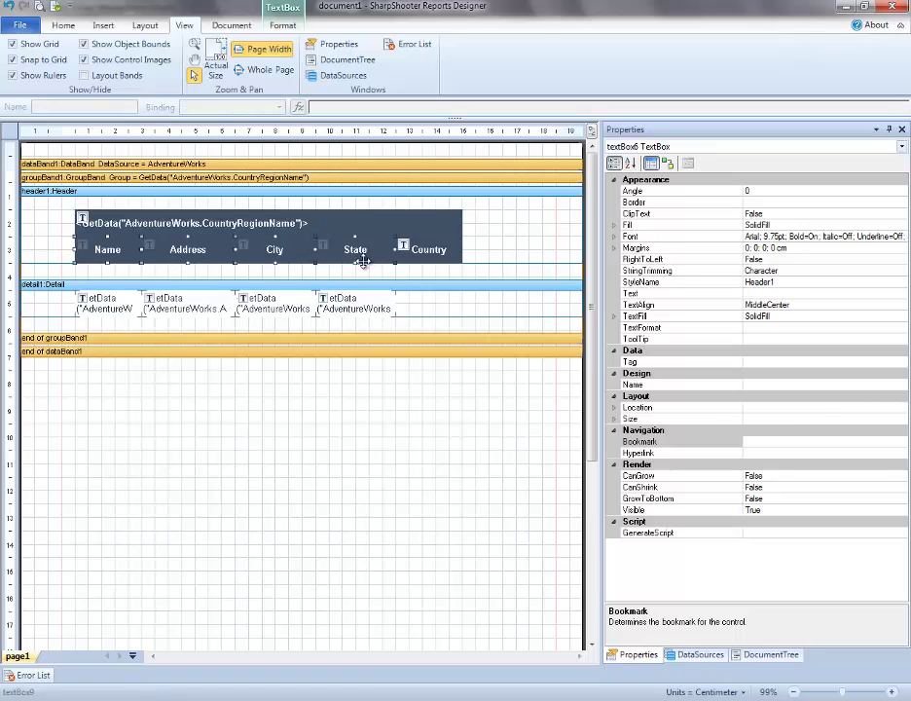
{"action": "left_click", "coordinate": [65, 26]}
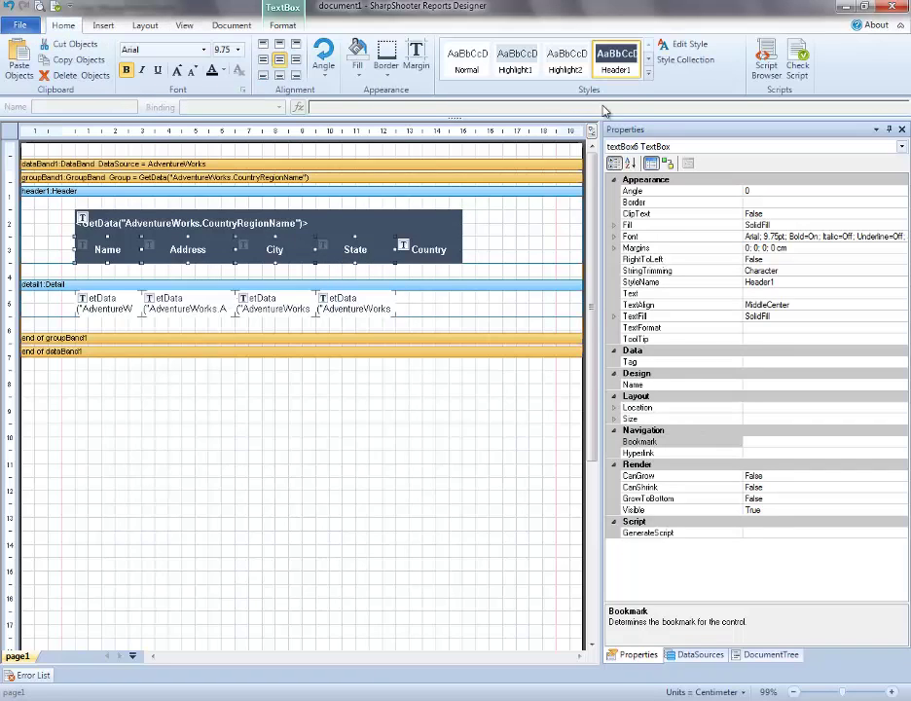
{"action": "left_click", "coordinate": [649, 61]}
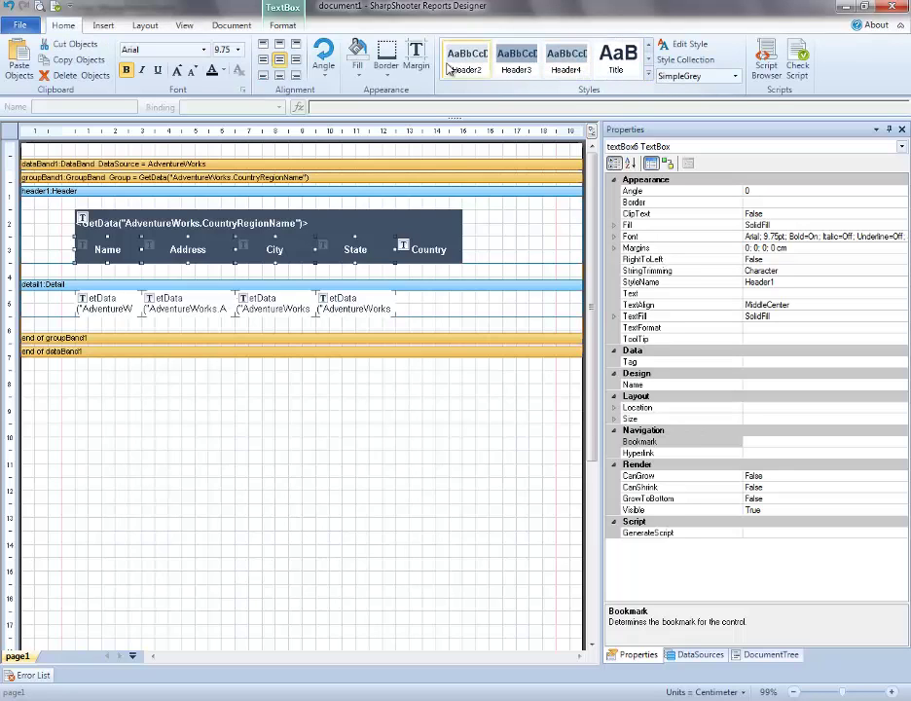
{"action": "left_click", "coordinate": [465, 62]}
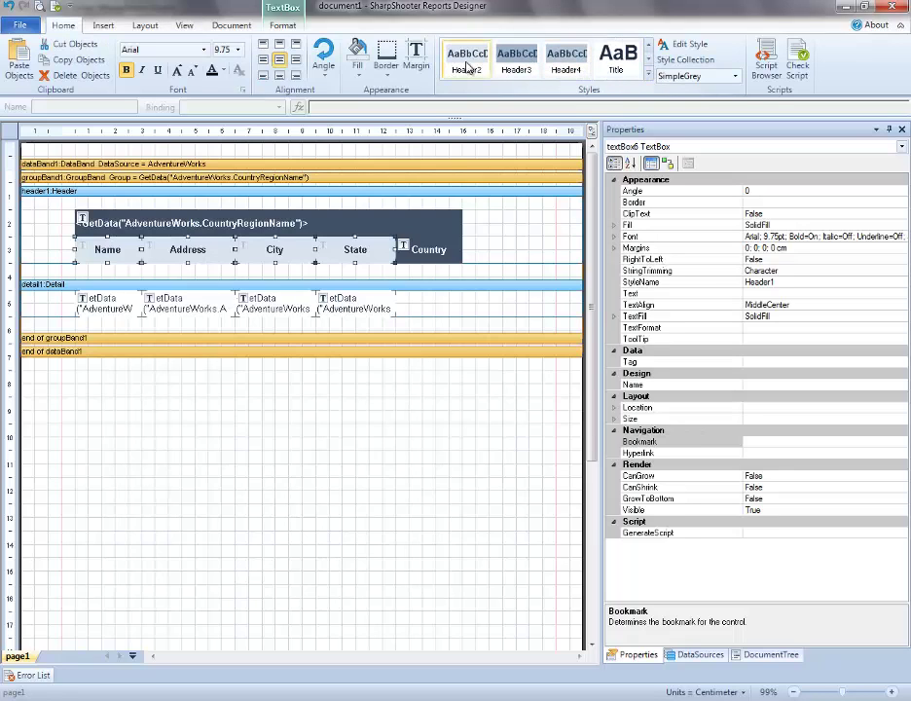
Delete the Country heading and narrow the country title text box to 12 cm so it ends flush with the State heading
{"action": "left_click", "coordinate": [443, 250]}
{"action": "key", "text": "Delete"}
{"action": "left_click", "coordinate": [448, 220]}
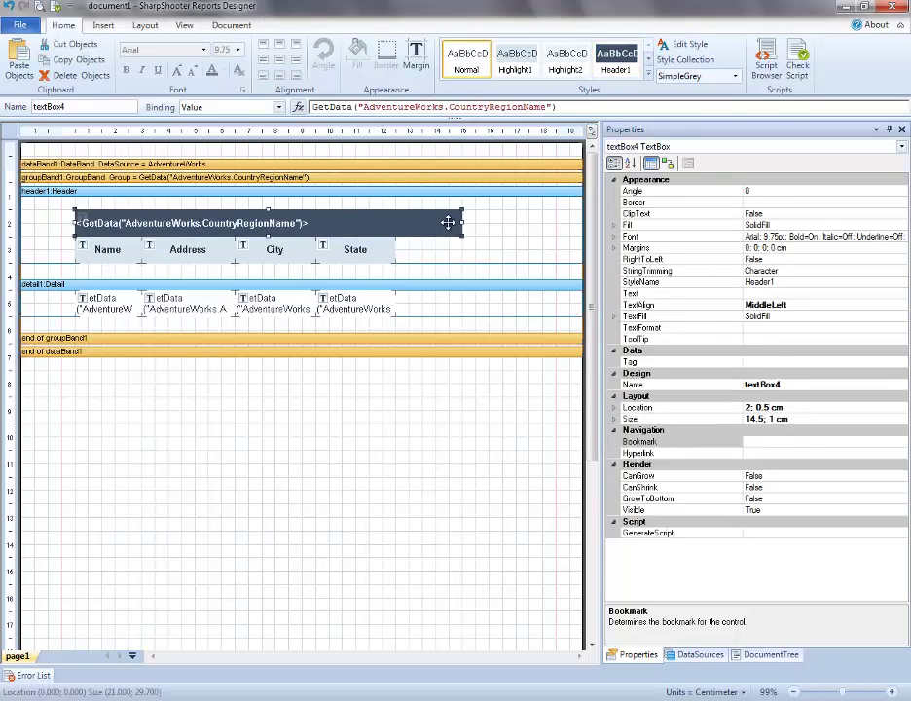
{"action": "left_click_drag", "start_coordinate": [425, 225], "coordinate": [395, 226]}
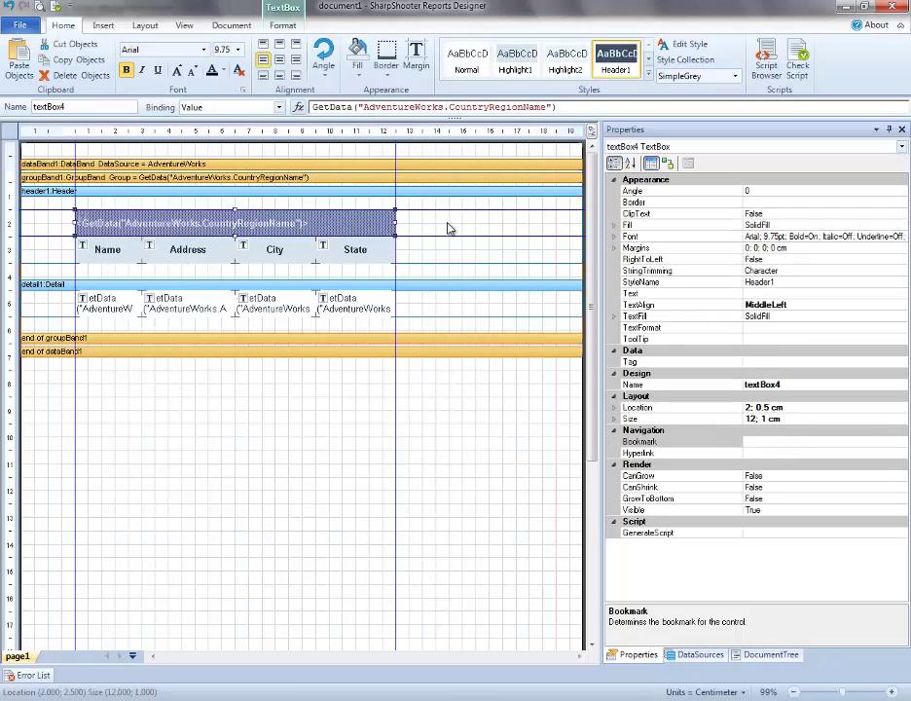
{"action": "left_click", "coordinate": [448, 227]}
{"action": "left_click", "coordinate": [317, 366]}
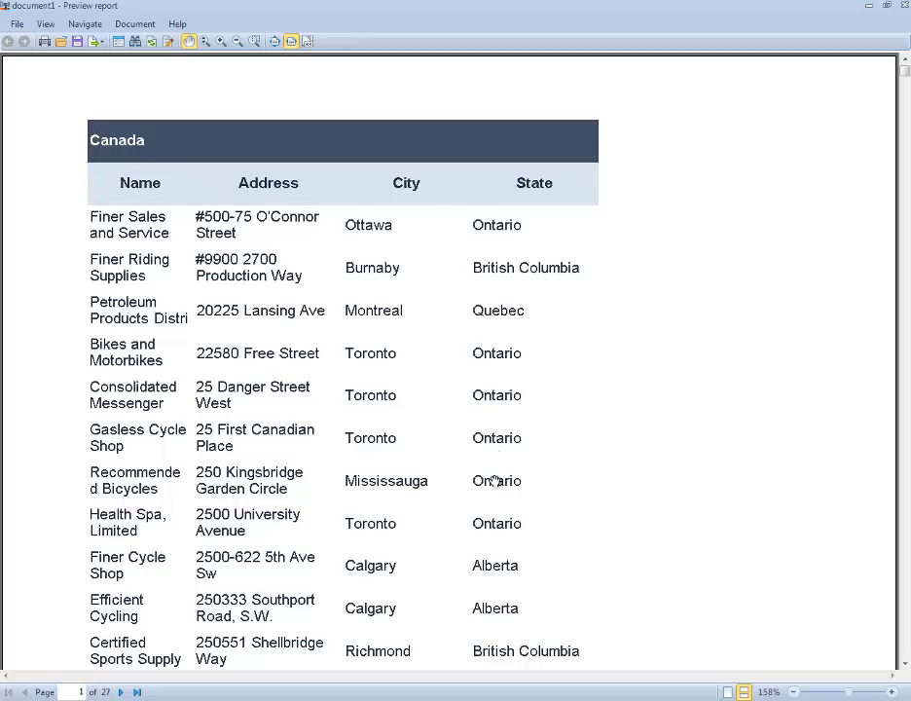
Examine the country titles and column headings of the groups throughout the report preview, and close the preview
{"action": "scroll", "coordinate": [495, 480], "scroll_direction": "down", "scroll_amount": 20}
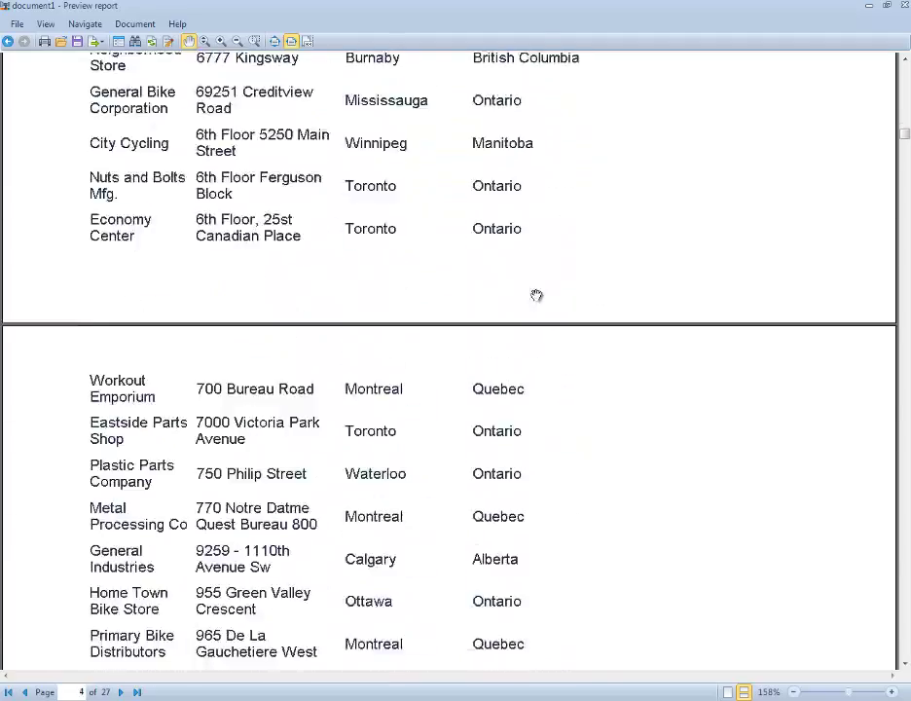
{"action": "scroll", "coordinate": [536, 295], "scroll_direction": "down", "scroll_amount": 15}
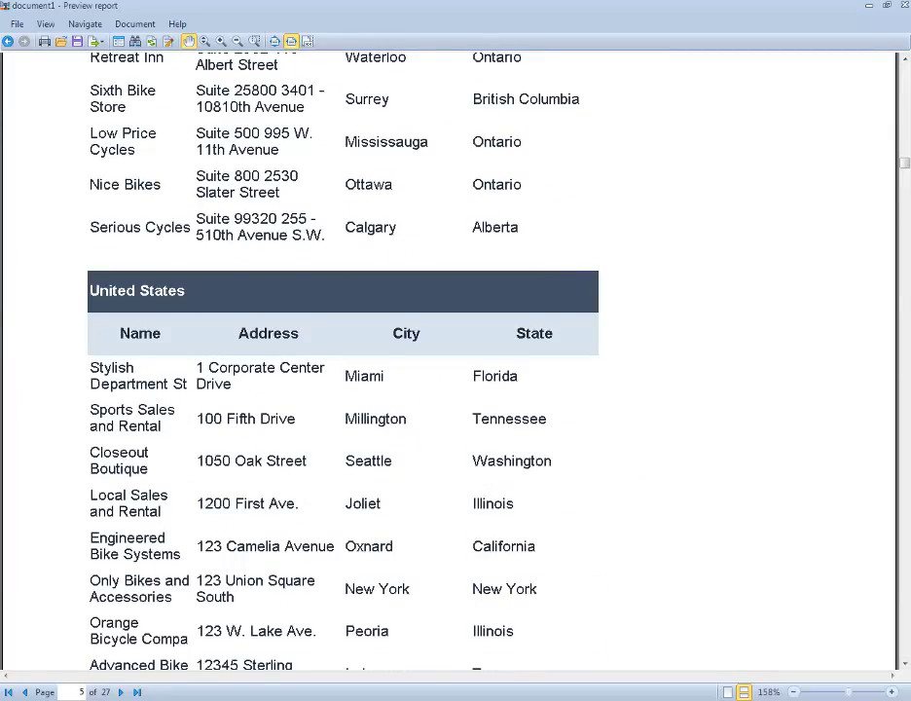
{"action": "left_click_drag", "start_coordinate": [904, 170], "coordinate": [539, 425]}
{"action": "scroll", "coordinate": [441, 251], "scroll_direction": "up", "scroll_amount": 1}
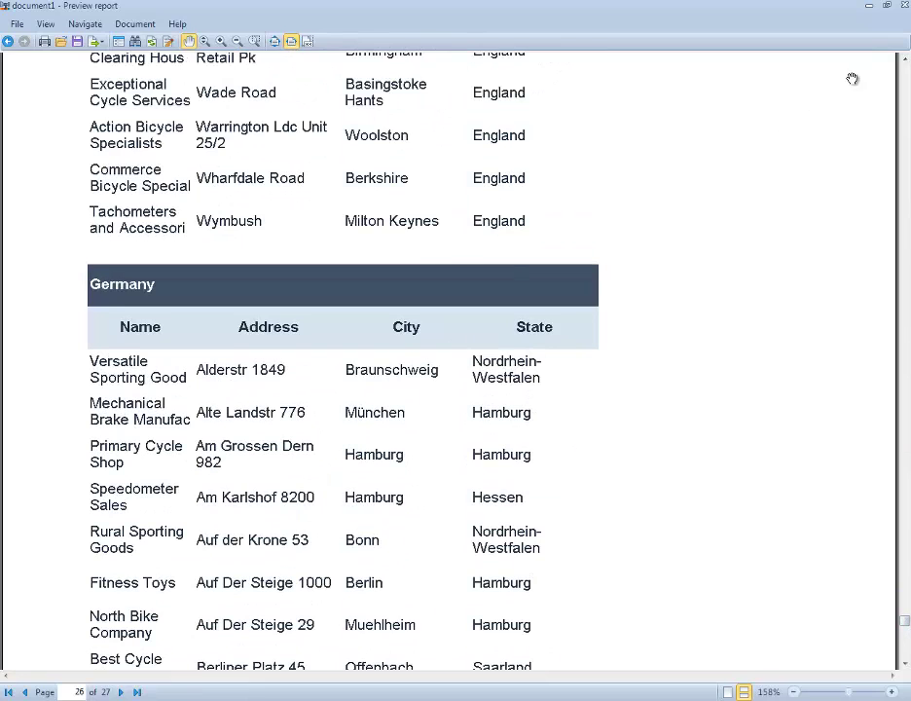
{"action": "left_click", "coordinate": [907, 7]}
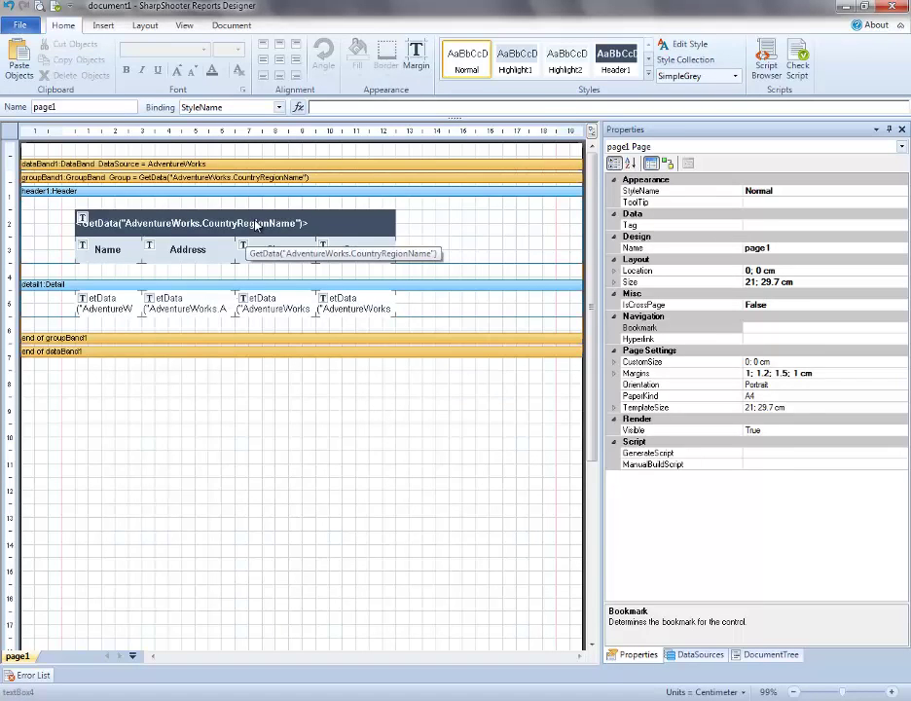
Set the group band's group expression to GetData("AdventureWorks.CountryRegionName")+", "+GetData("AdventureWorks.StateProvinceName") and copy the expression
{"action": "left_click", "coordinate": [321, 223]}
{"action": "left_click", "coordinate": [386, 178]}
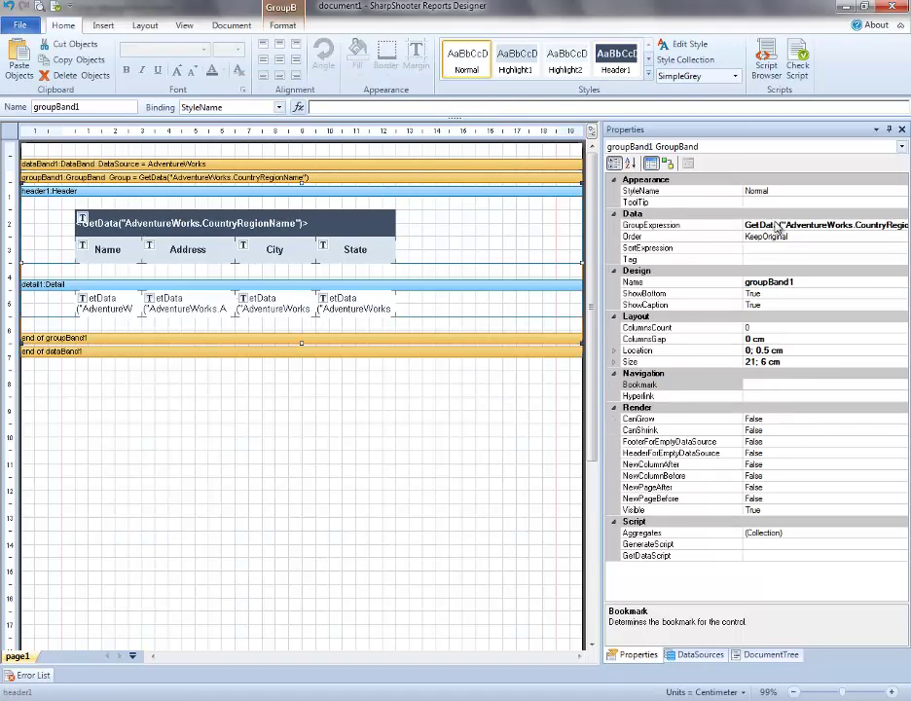
{"action": "left_click", "coordinate": [779, 225]}
{"action": "left_click", "coordinate": [901, 226]}
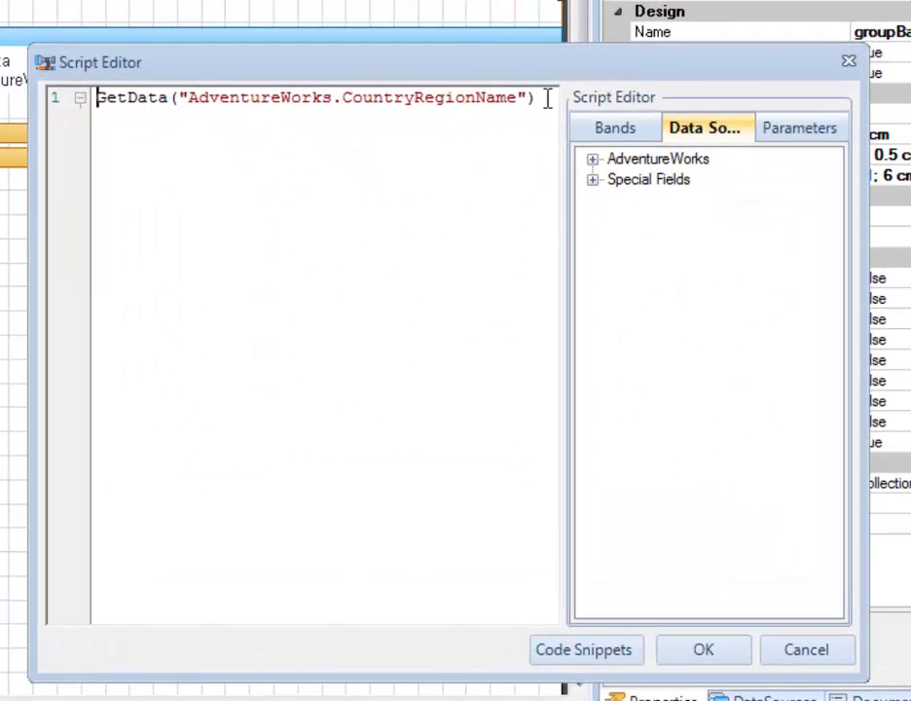
{"action": "left_click", "coordinate": [568, 262]}
{"action": "type", "text": "+\", \"+"}
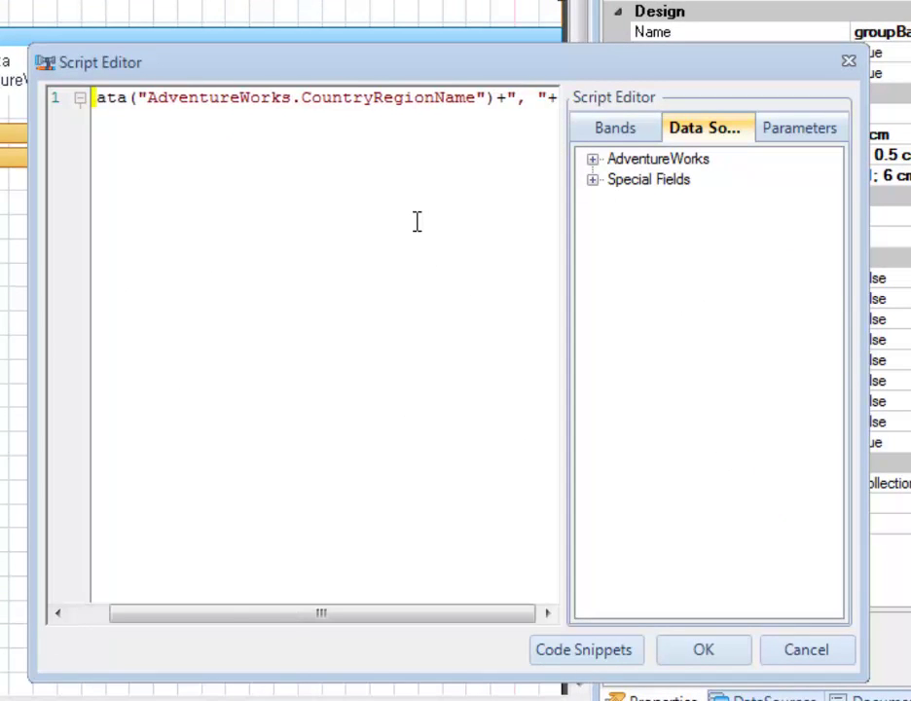
{"action": "left_click", "coordinate": [592, 158]}
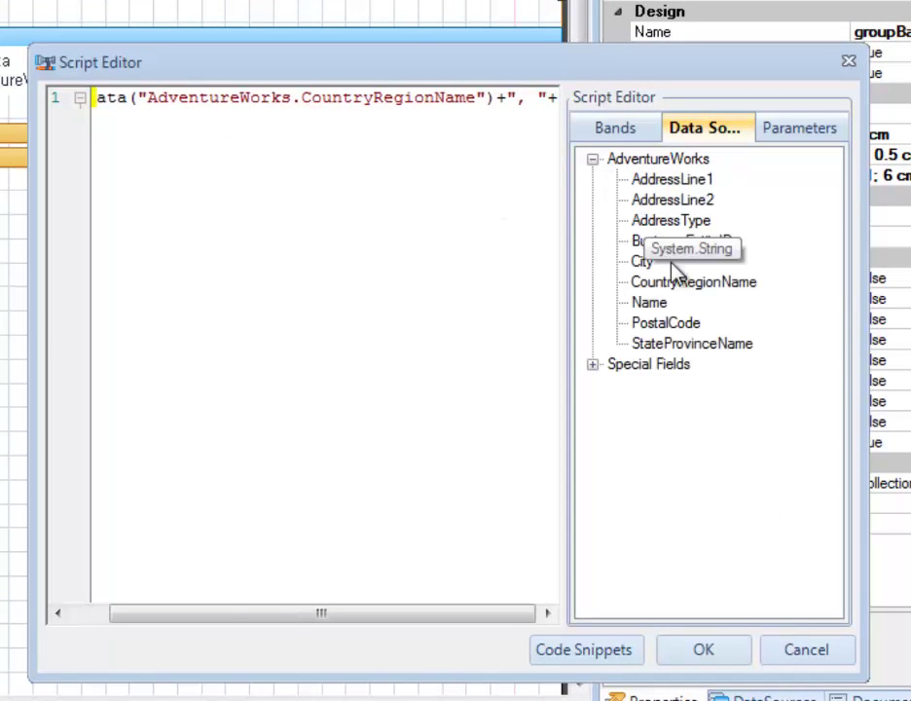
{"action": "left_click_drag", "start_coordinate": [738, 349], "coordinate": [565, 122]}
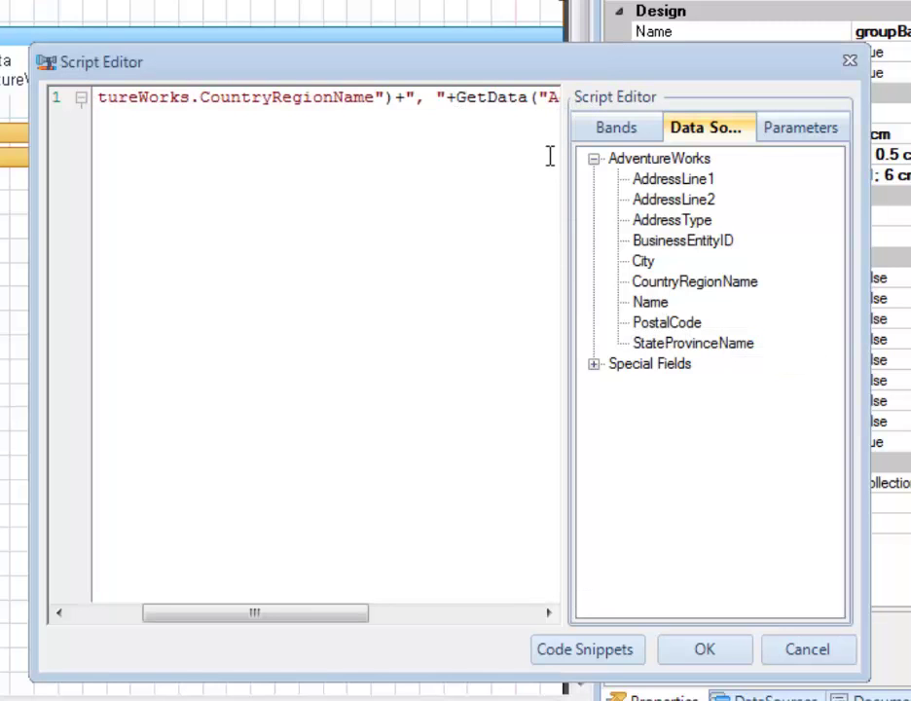
{"action": "key", "text": "Home"}
{"action": "key", "text": "shift+End"}
{"action": "key", "text": "Home"}
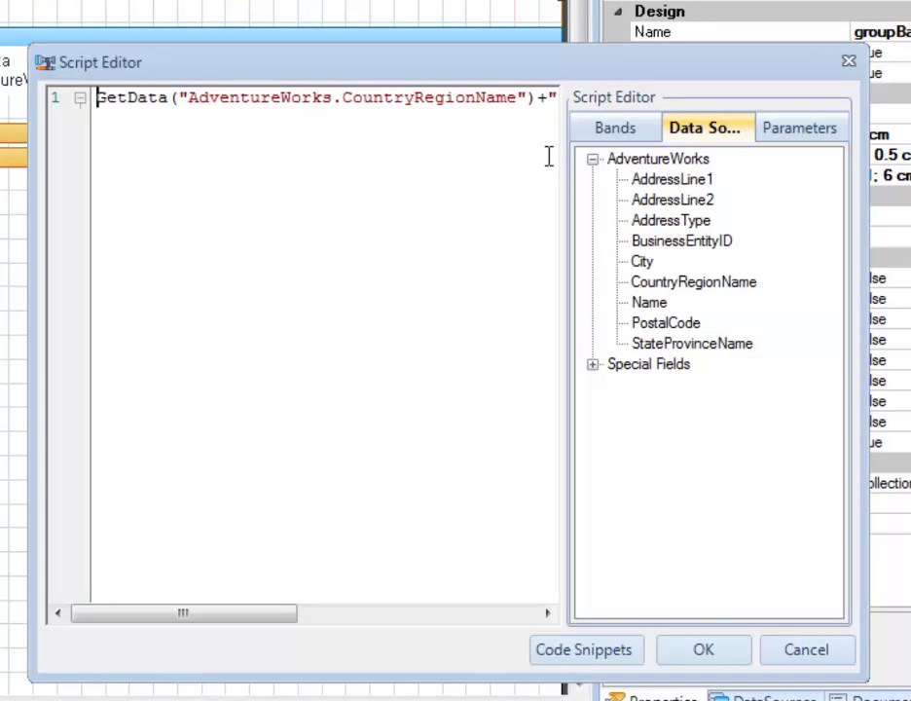
{"action": "left_click", "coordinate": [702, 648]}
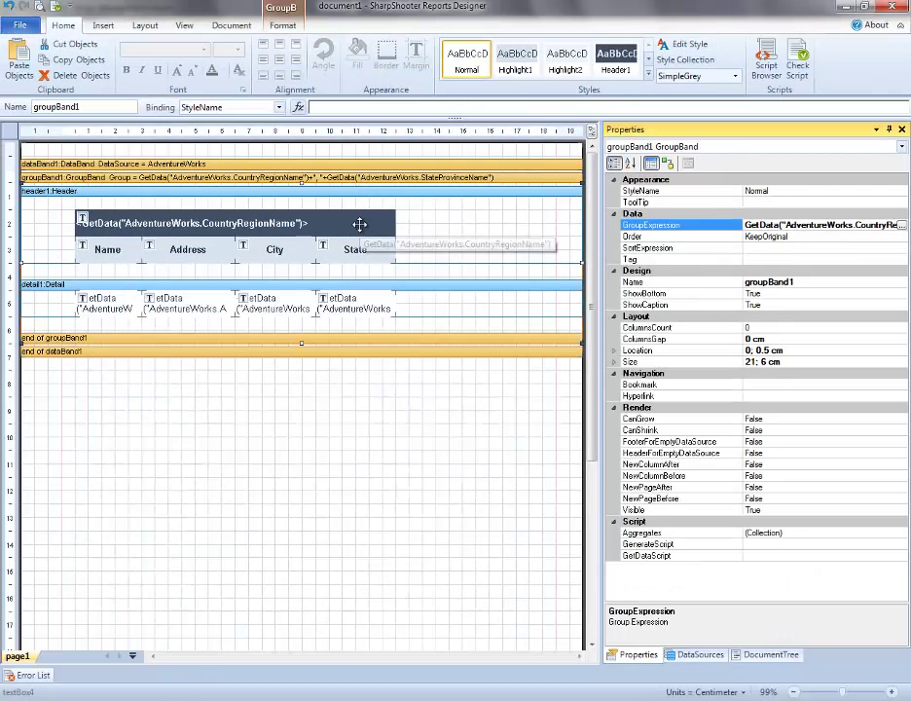
Replace the title text box's value expression with the copied country and state expression
{"action": "left_click", "coordinate": [358, 223]}
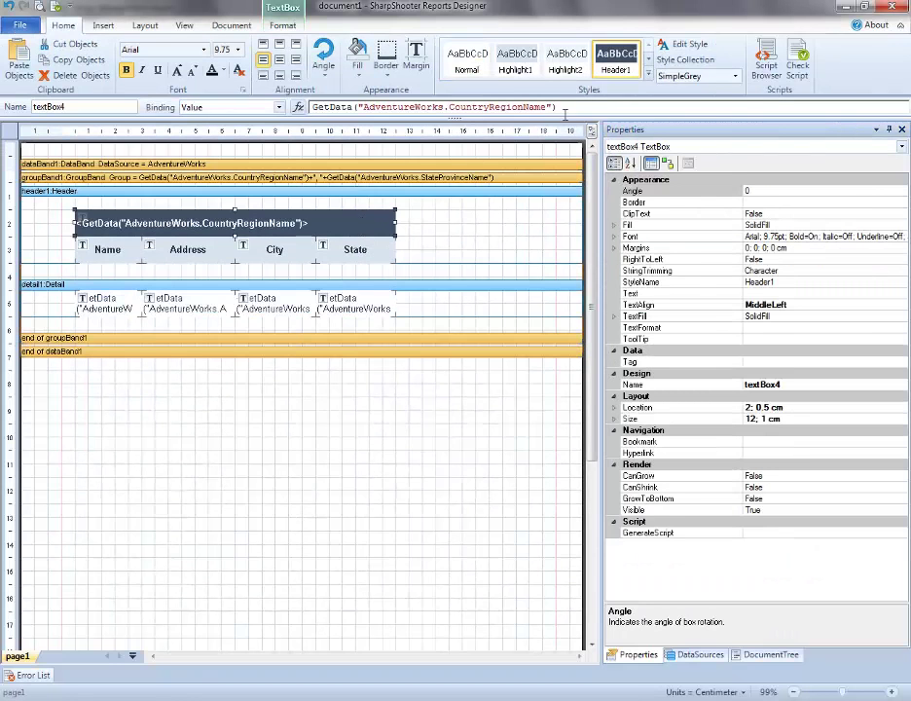
{"action": "left_click", "coordinate": [297, 108]}
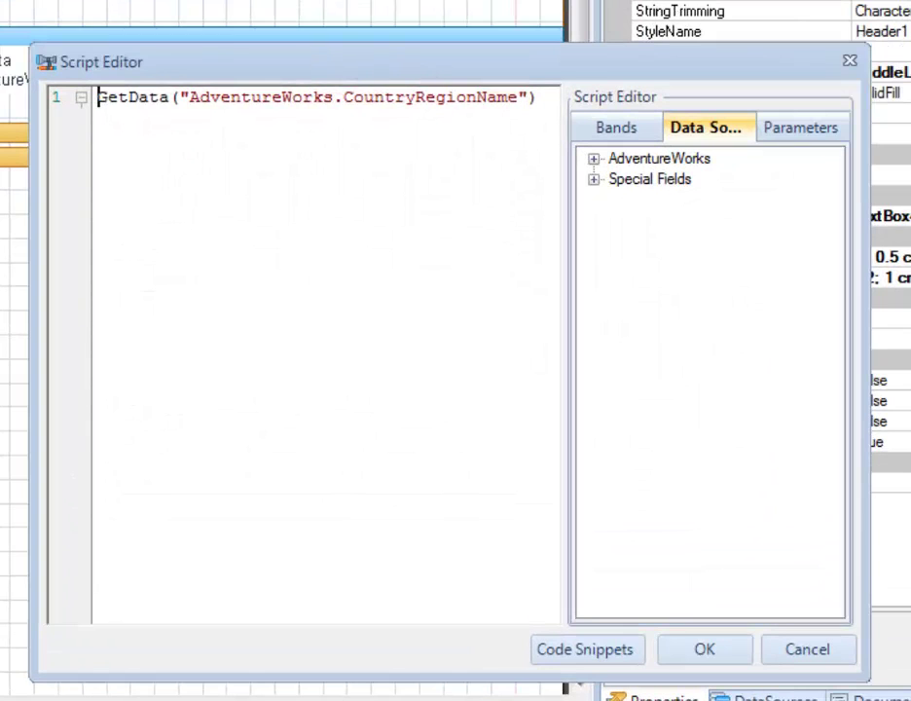
{"action": "key", "text": "ctrl+a"}
{"action": "key", "text": "ctrl+v"}
{"action": "key", "text": "Home"}
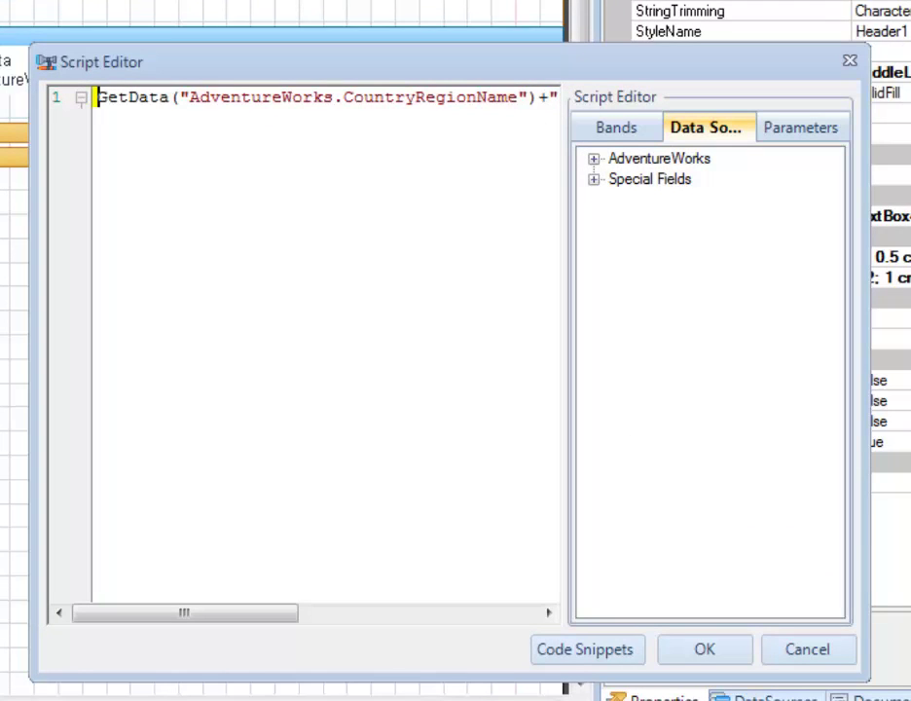
Break the title expression after +", "+ so GetData("AdventureWorks.StateProvinceName") stands on a second line, and apply it
{"action": "key", "text": "ctrl+Right"}
{"action": "key", "text": "ctrl+Right"}
{"action": "key", "text": "ctrl+Right"}
{"action": "key", "text": "ctrl+Right"}
{"action": "key", "text": "ctrl+Right"}
{"action": "key", "text": "ctrl+Right"}
{"action": "key", "text": "ctrl+Right"}
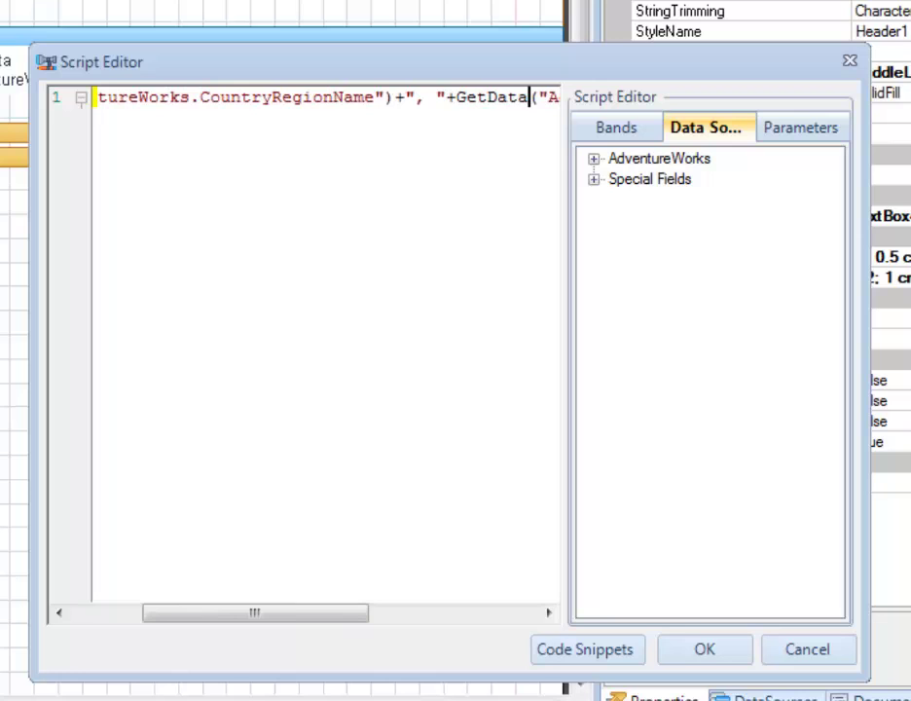
{"action": "key", "text": "Return"}
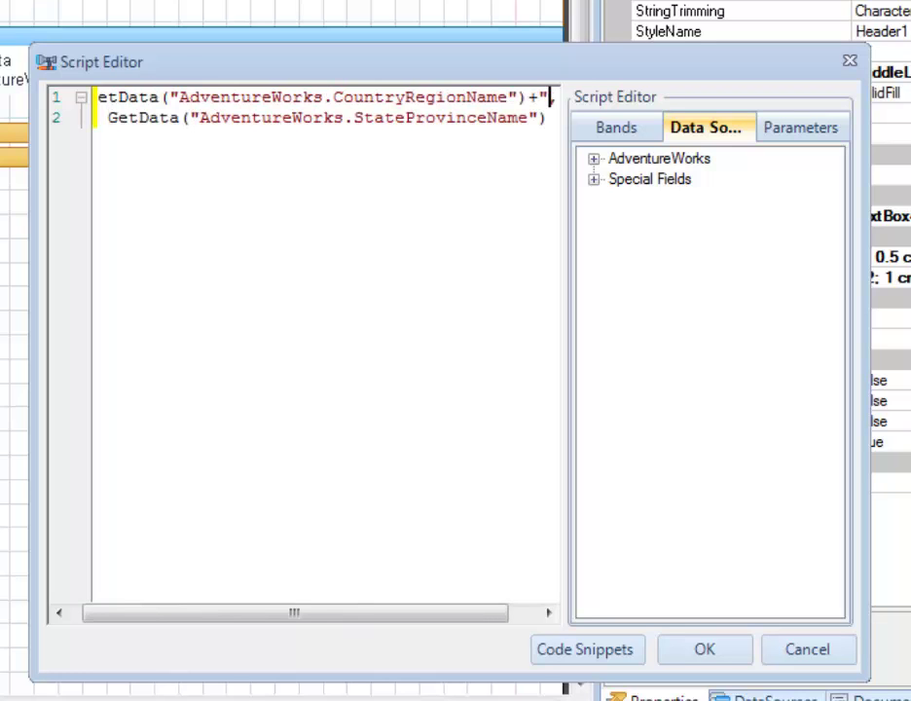
{"action": "type", "text": ", \"+"}
{"action": "key", "text": "Home"}
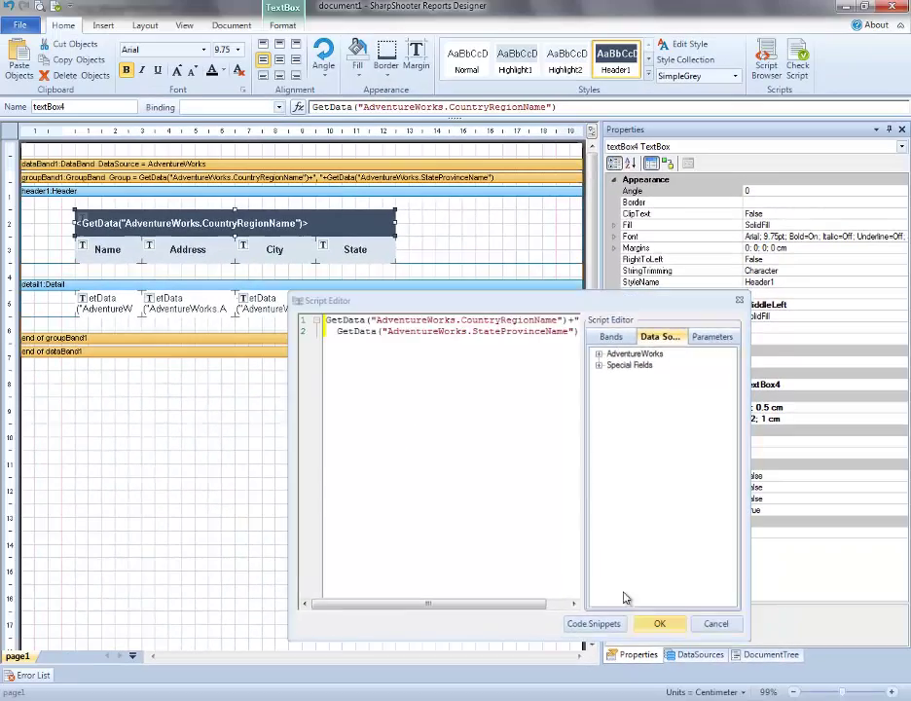
{"action": "left_click", "coordinate": [705, 649]}
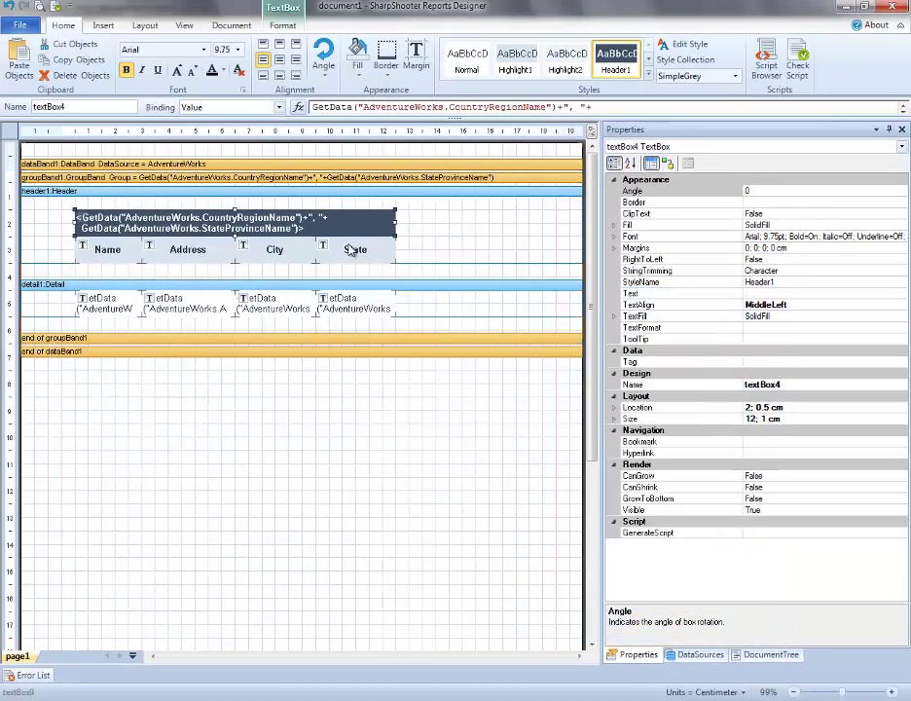
Preview the report and examine how the store rows are grouped under the combined country and state titles
{"action": "left_click", "coordinate": [55, 7]}
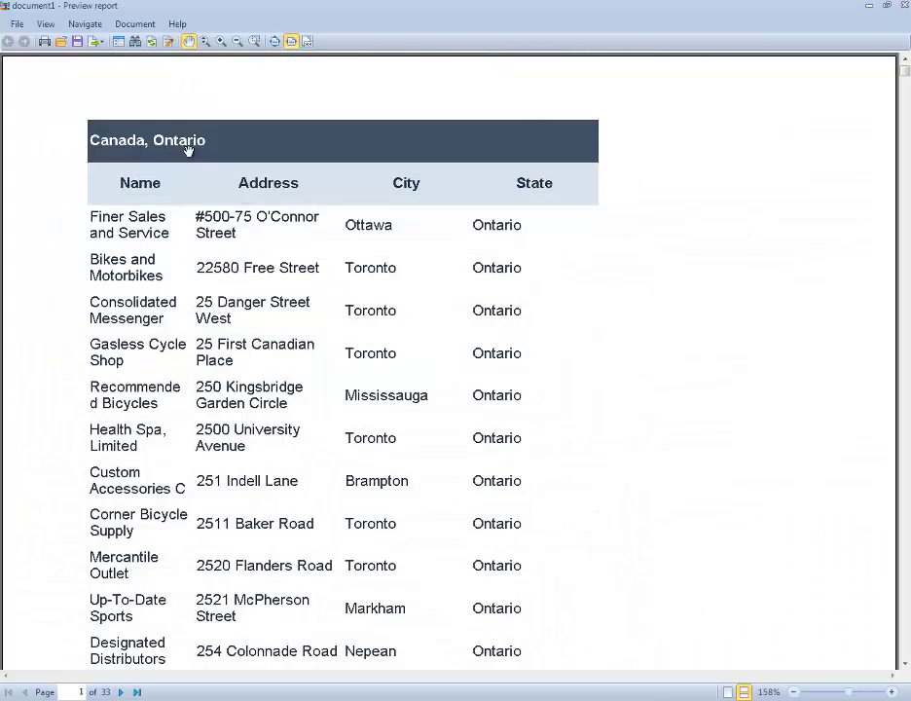
{"action": "scroll", "coordinate": [588, 320], "scroll_direction": "down", "scroll_amount": 20}
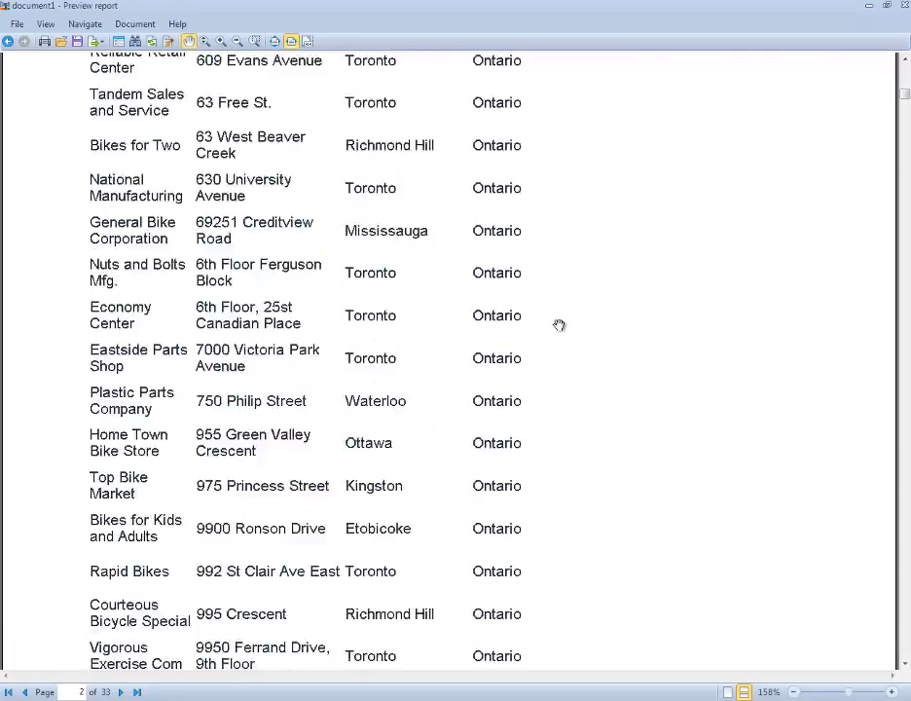
{"action": "scroll", "coordinate": [557, 331], "scroll_direction": "down", "scroll_amount": 5}
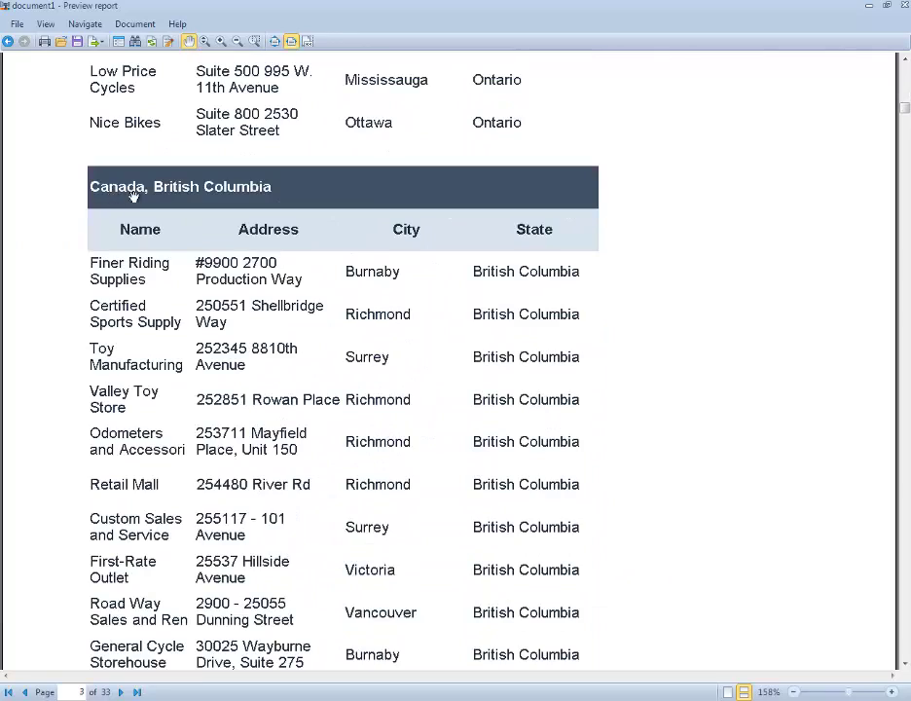
{"action": "scroll", "coordinate": [277, 195], "scroll_direction": "down", "scroll_amount": 9}
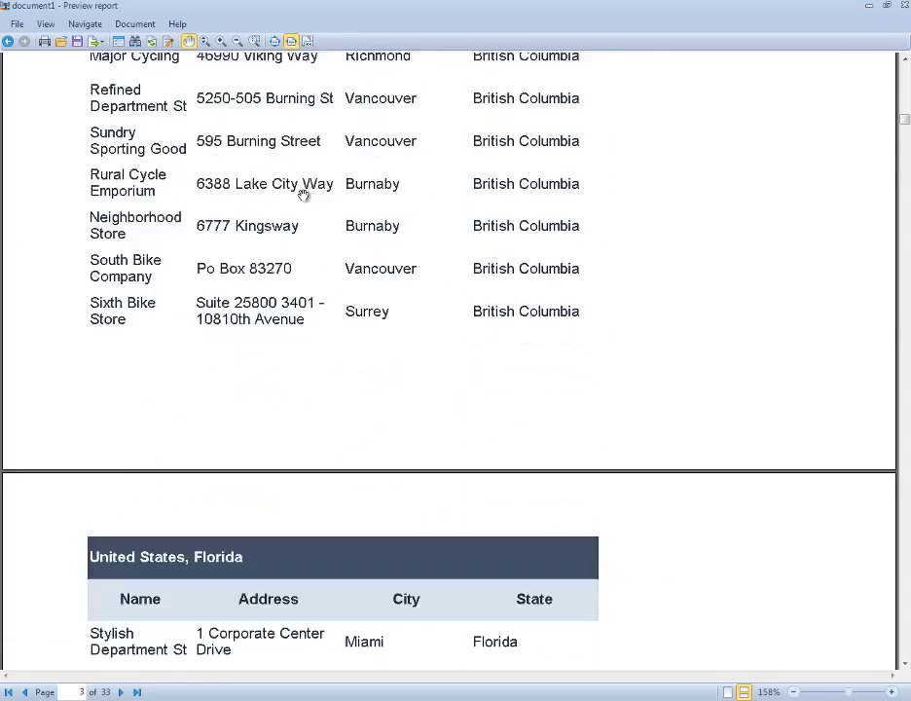
{"action": "left_click_drag", "start_coordinate": [904, 119], "coordinate": [904, 561]}
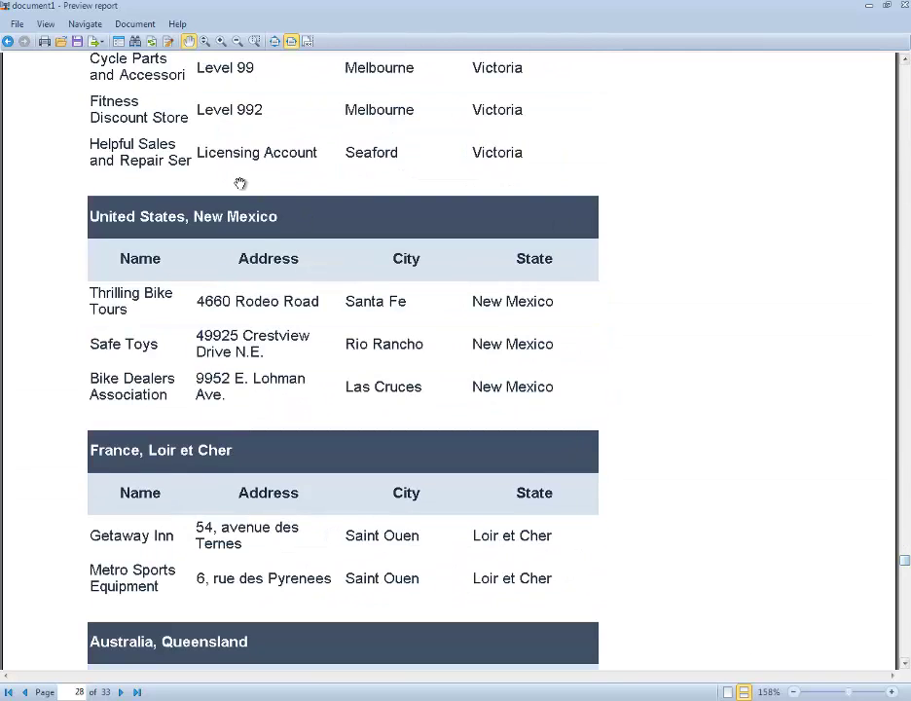
{"action": "scroll", "coordinate": [309, 305], "scroll_direction": "down", "scroll_amount": 3}
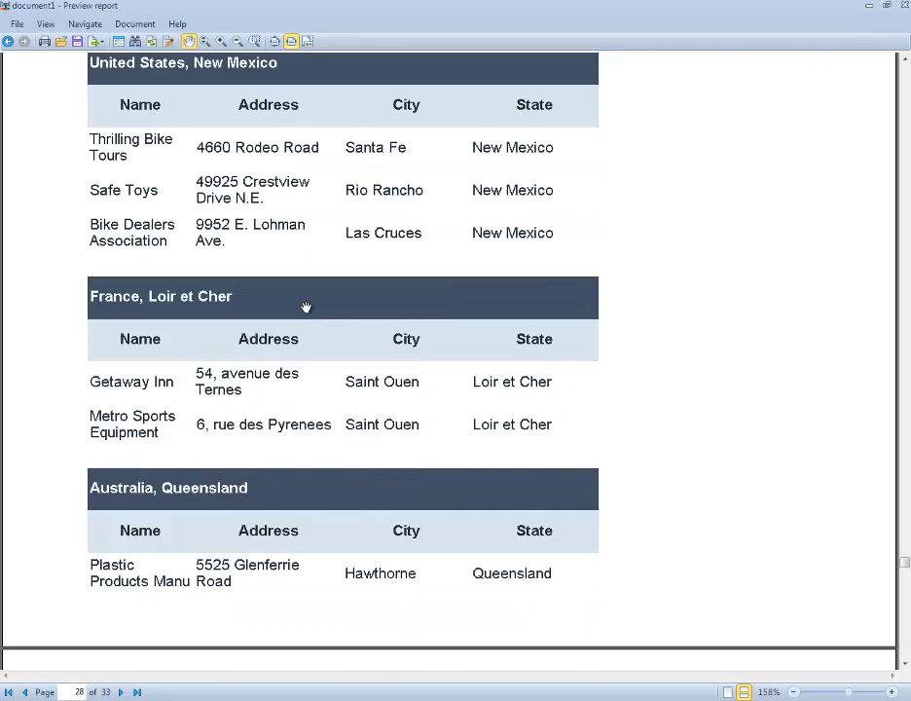
{"action": "scroll", "coordinate": [332, 311], "scroll_direction": "up", "scroll_amount": 3}
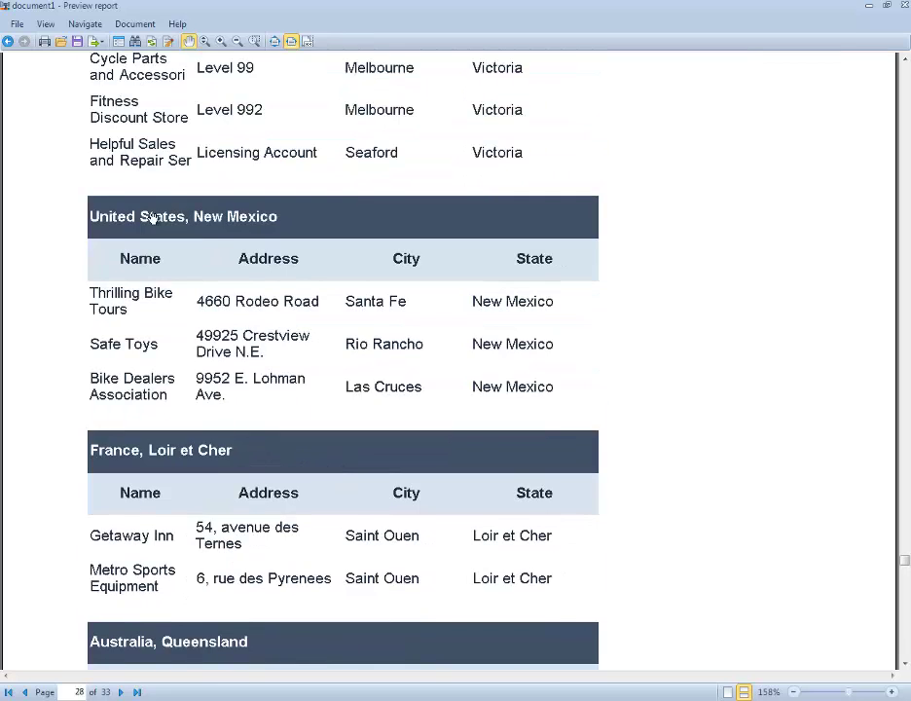
{"action": "scroll", "coordinate": [293, 465], "scroll_direction": "down", "scroll_amount": 15}
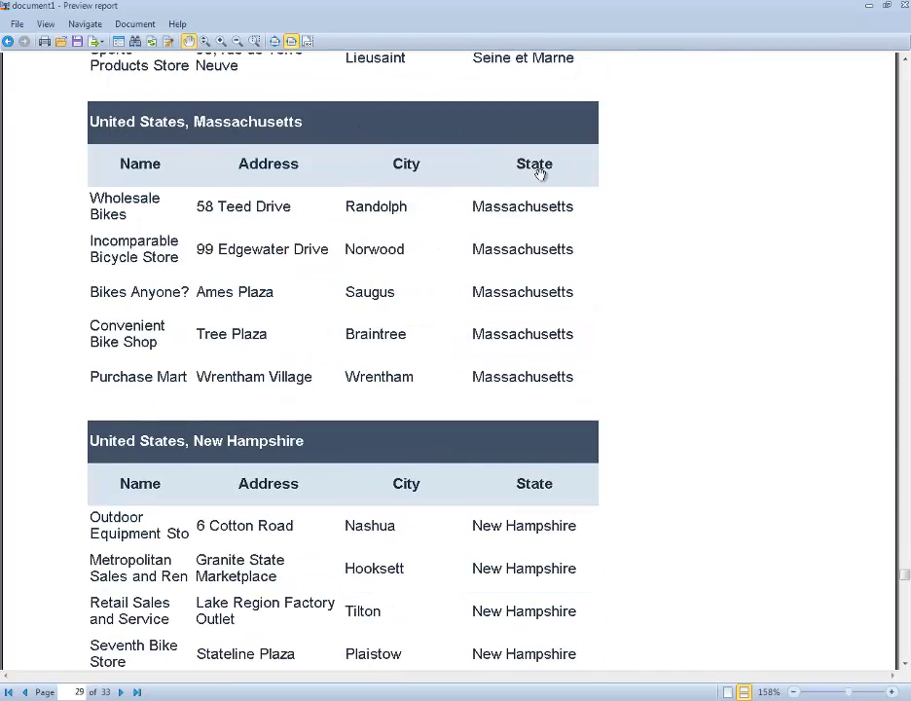
Set the group band's sort expression to the copied GetData("AdventureWorks.CountryRegionName")+", "+GetData("AdventureWorks.StateProvinceName")
{"action": "left_click", "coordinate": [905, 6]}
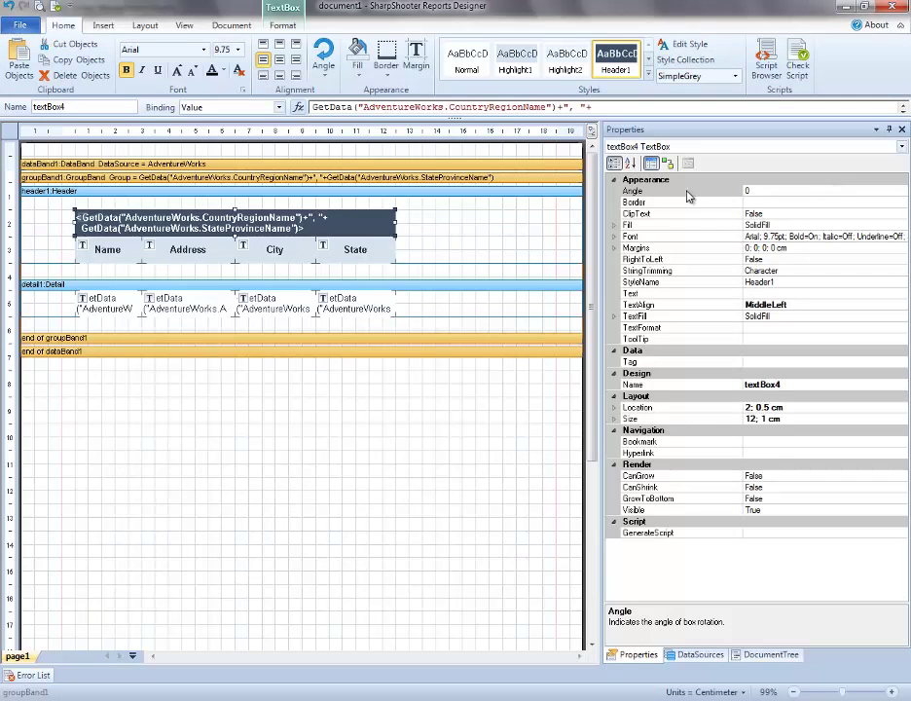
{"action": "left_click", "coordinate": [389, 200]}
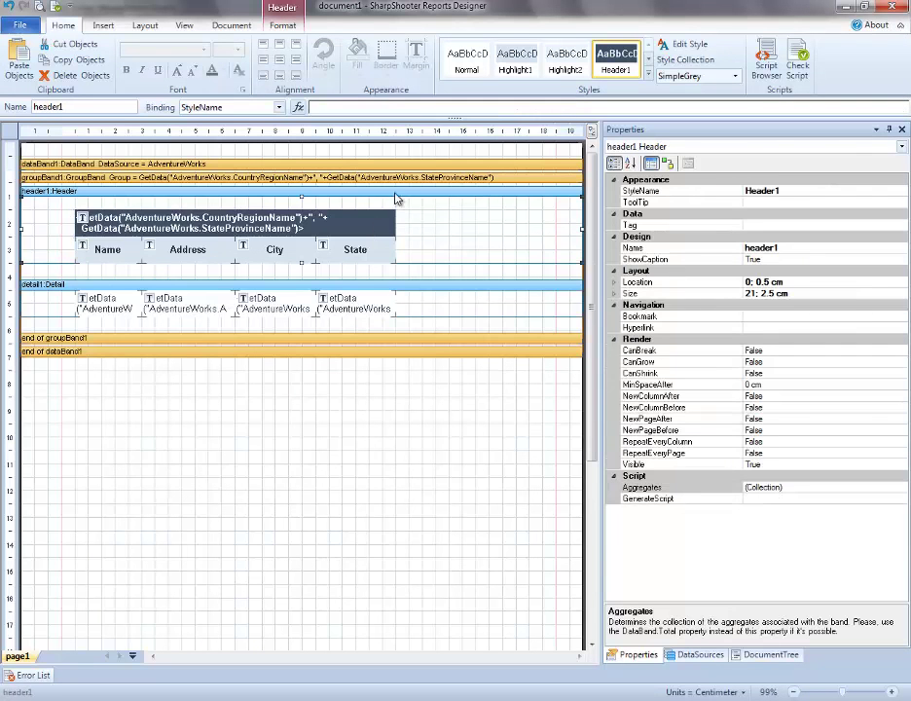
{"action": "left_click", "coordinate": [399, 179]}
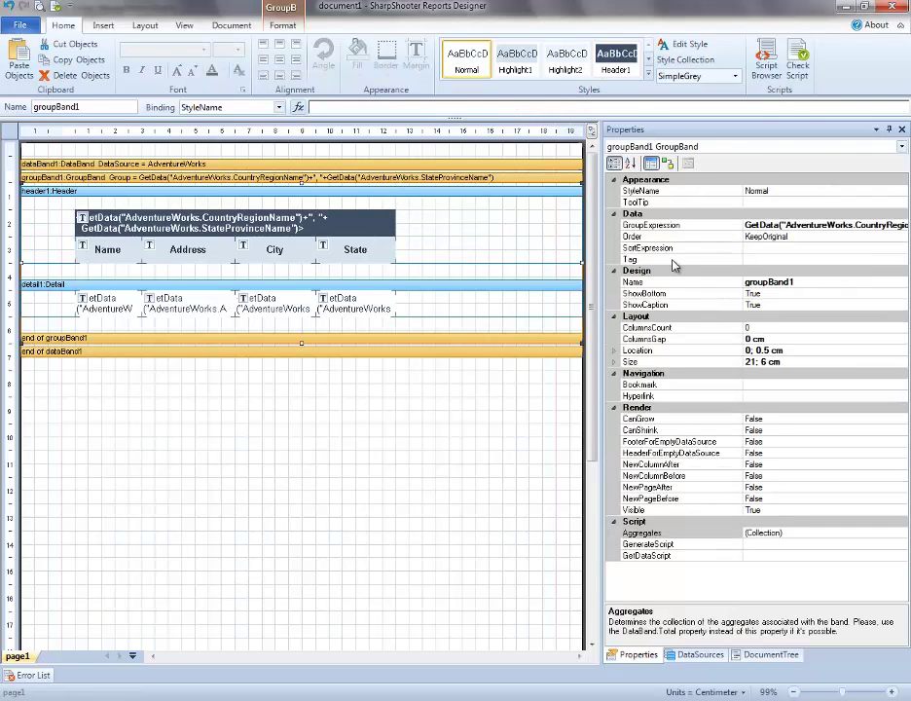
{"action": "left_click", "coordinate": [745, 249]}
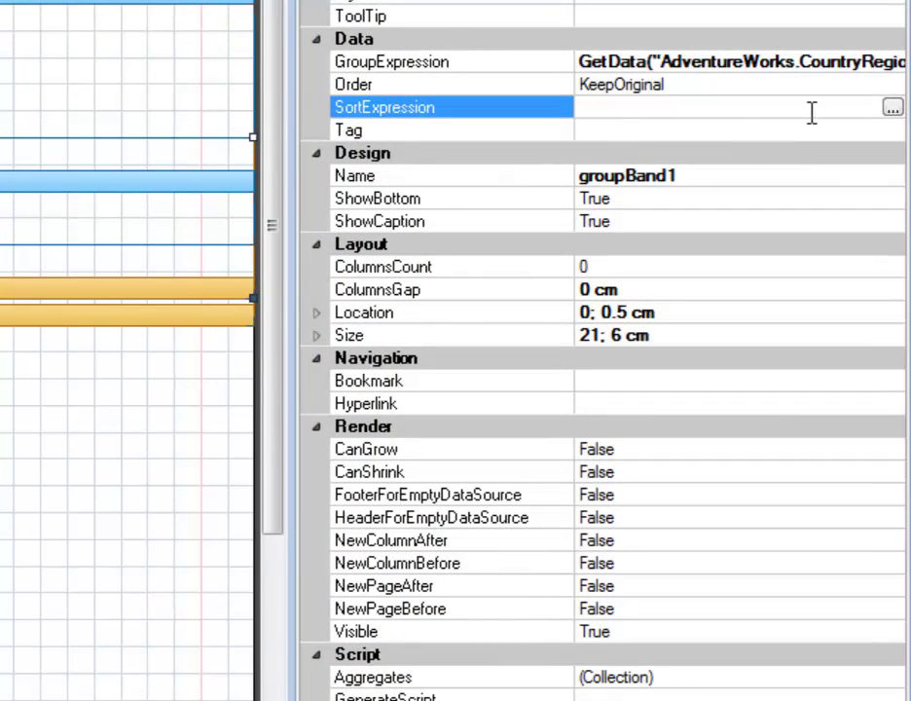
{"action": "left_click", "coordinate": [892, 108]}
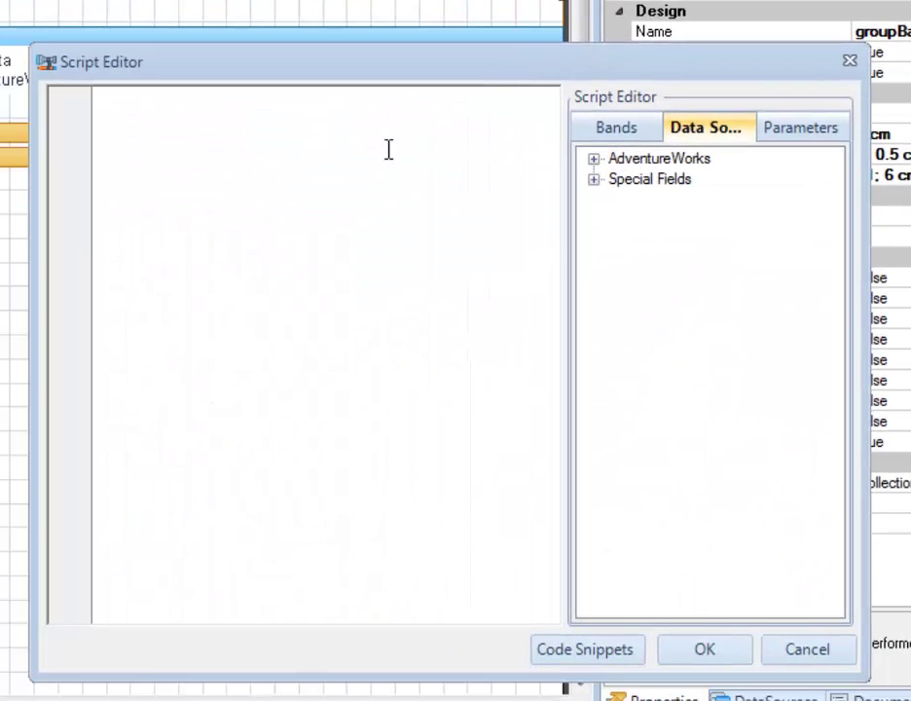
{"action": "key", "text": "ctrl+v"}
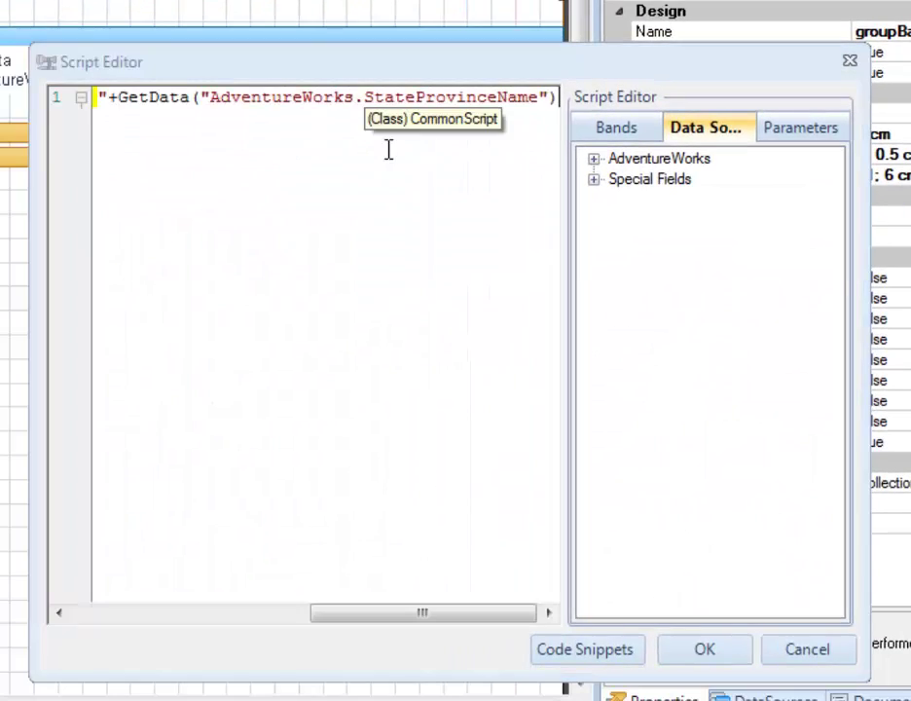
{"action": "key", "text": "Home"}
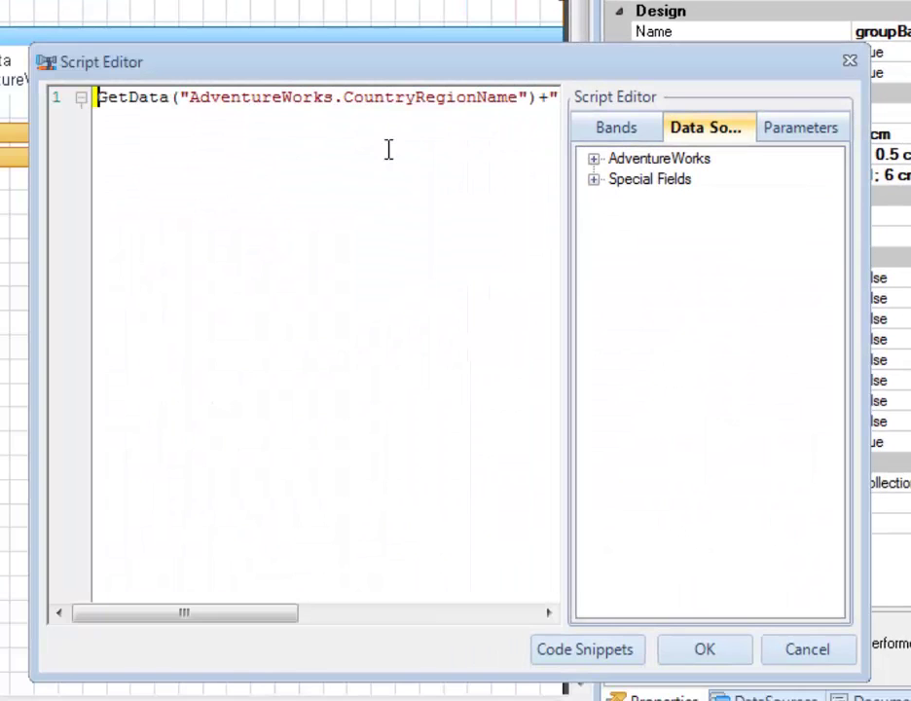
{"action": "left_click", "coordinate": [726, 662]}
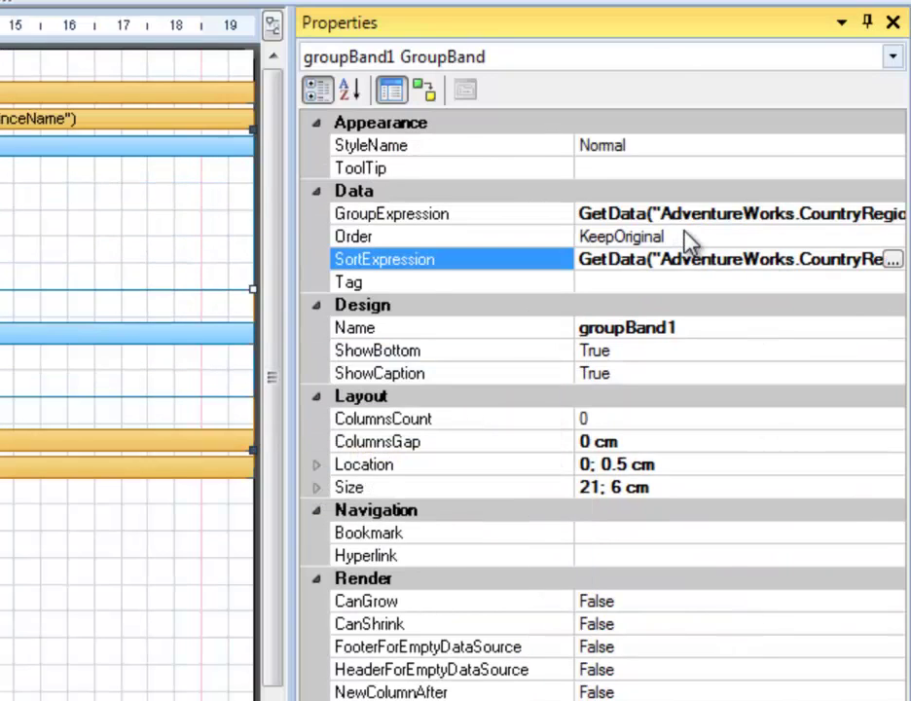
Set the group band's order to Ascending and preview how the country and state groups are sorted
{"action": "left_click", "coordinate": [686, 239]}
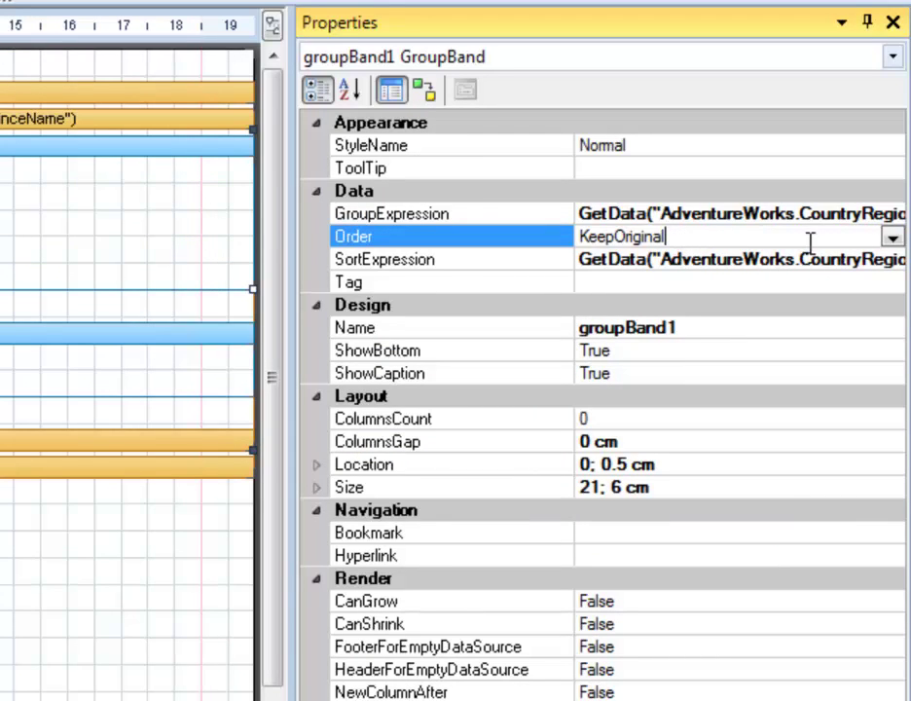
{"action": "left_click", "coordinate": [891, 236]}
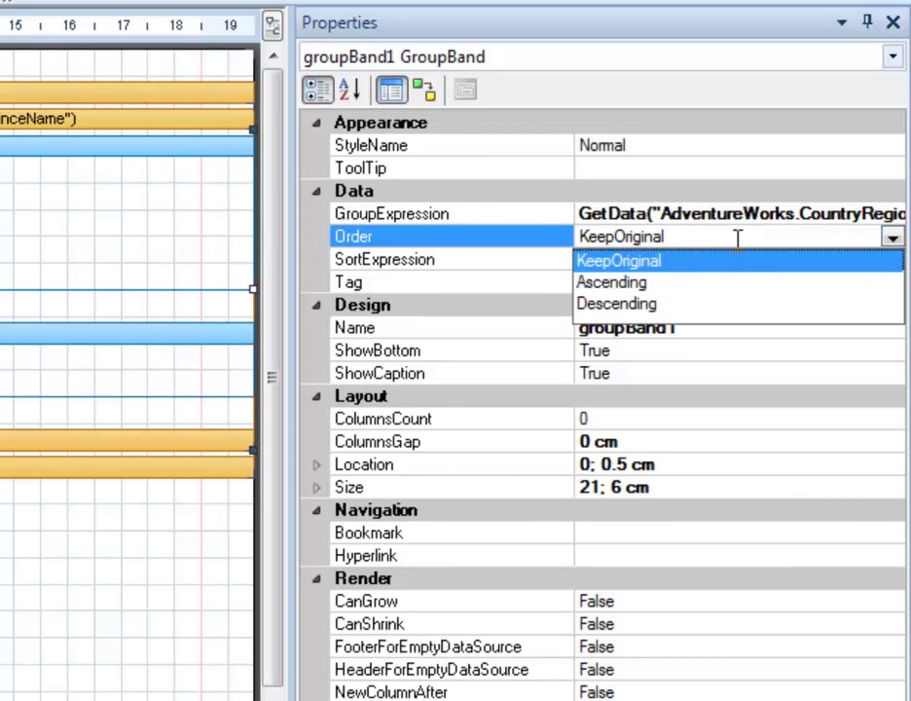
{"action": "left_click", "coordinate": [632, 283]}
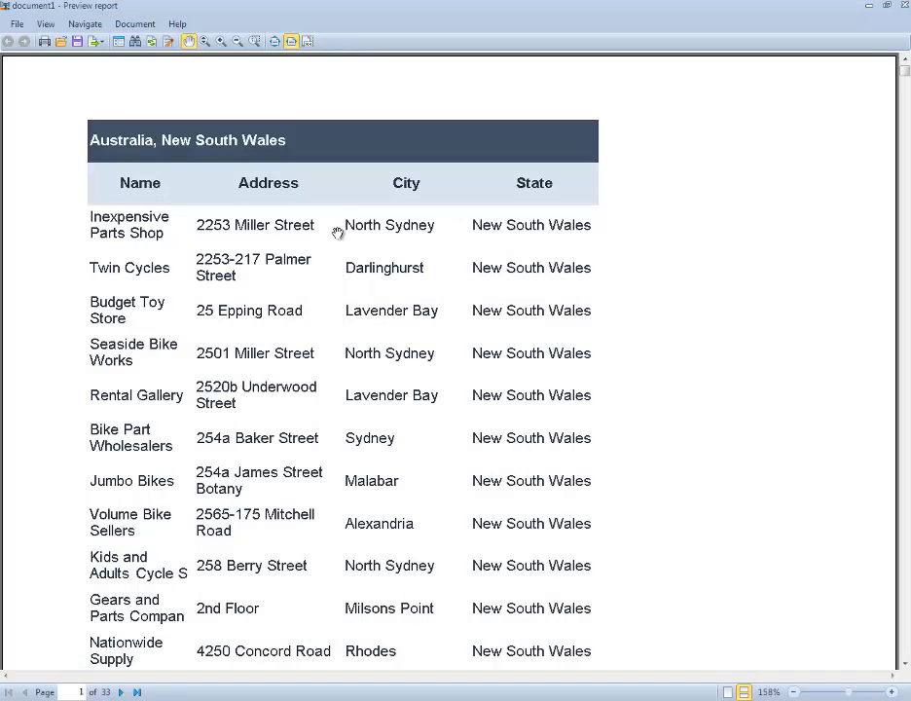
{"action": "scroll", "coordinate": [508, 241], "scroll_direction": "down", "scroll_amount": 10}
{"action": "scroll", "coordinate": [589, 258], "scroll_direction": "down", "scroll_amount": 10}
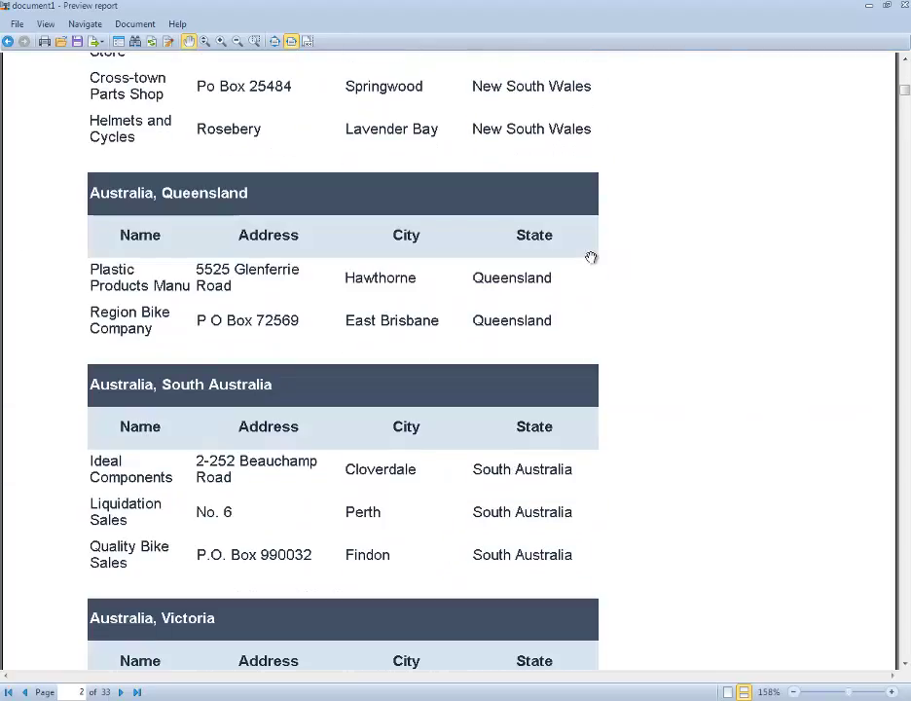
{"action": "scroll", "coordinate": [553, 256], "scroll_direction": "down", "scroll_amount": 10}
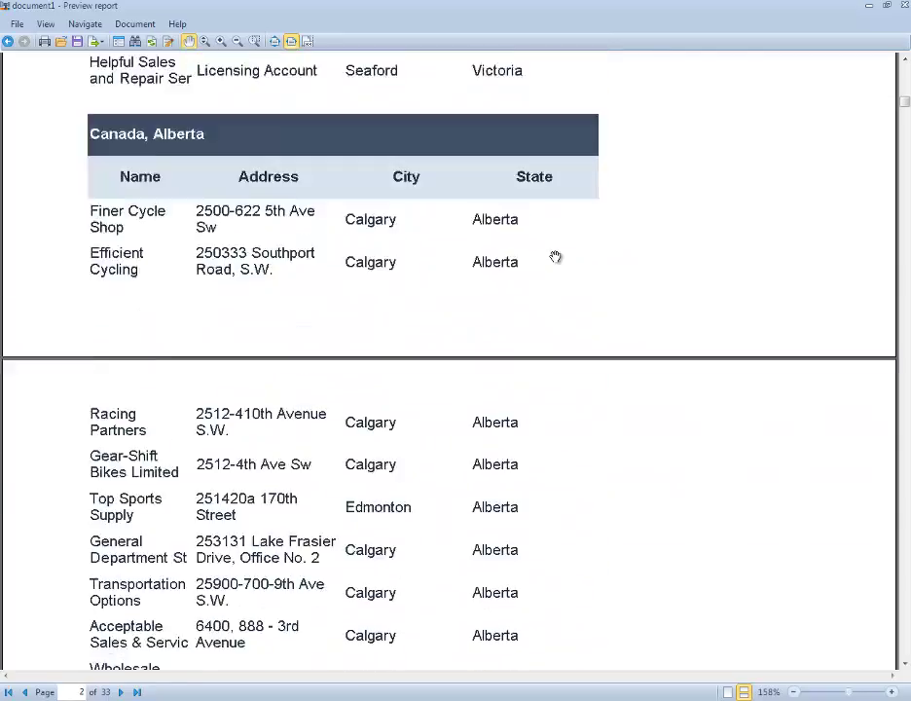
{"action": "scroll", "coordinate": [426, 244], "scroll_direction": "down", "scroll_amount": 10}
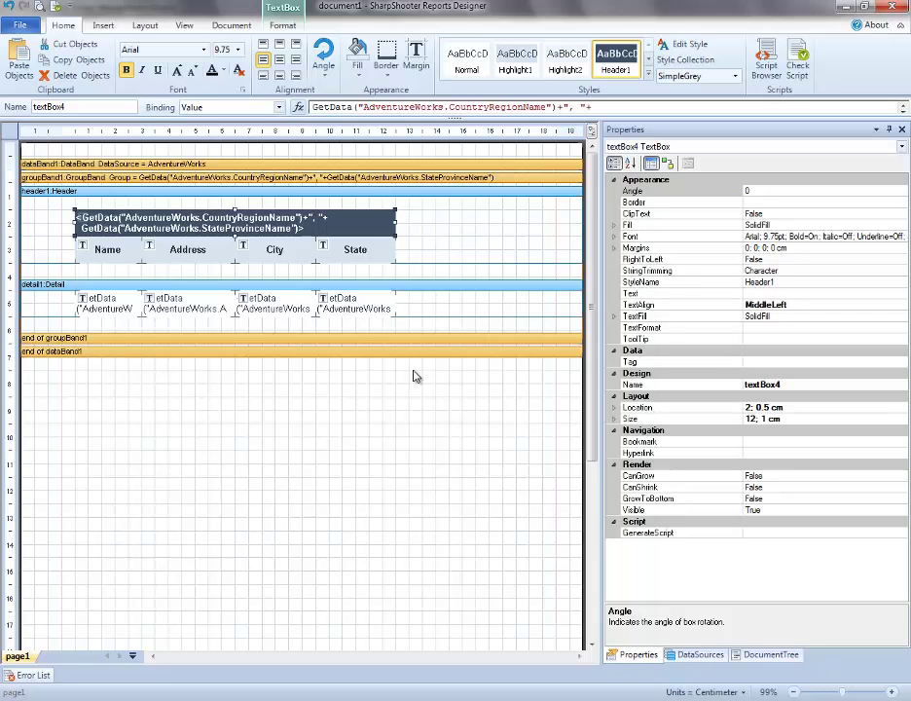
Make the header band start on a new page by setting its NewPageBefore property to True
{"action": "left_click", "coordinate": [331, 199]}
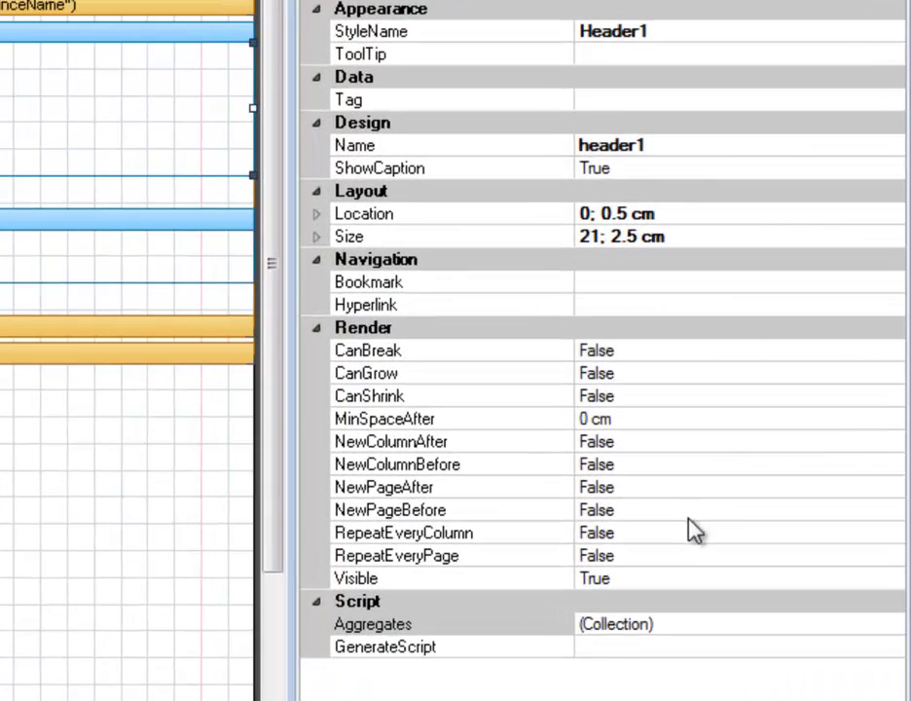
{"action": "left_click", "coordinate": [798, 428]}
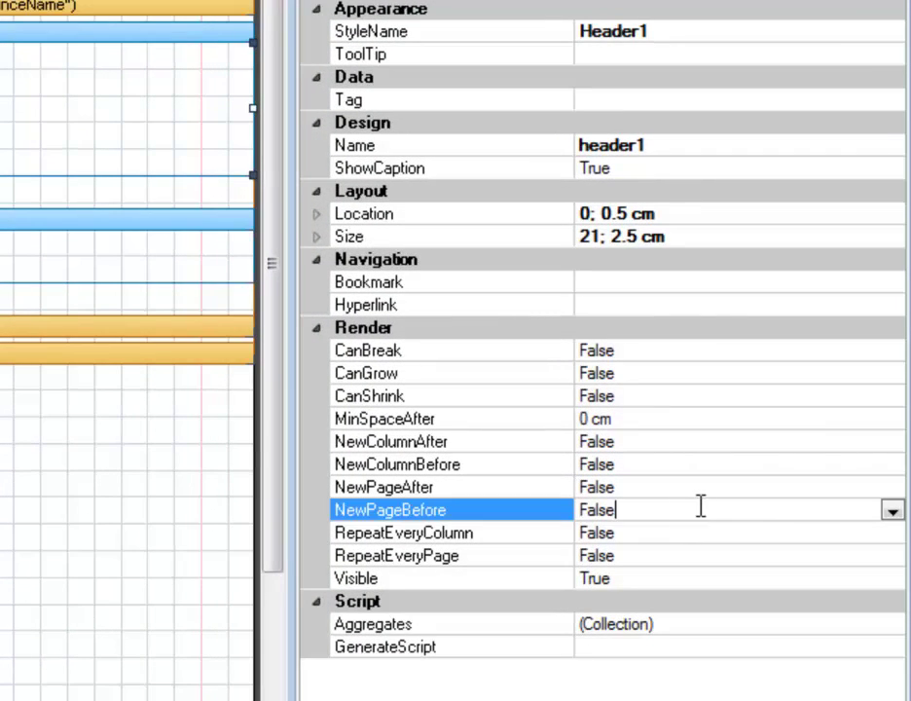
{"action": "left_click", "coordinate": [892, 511]}
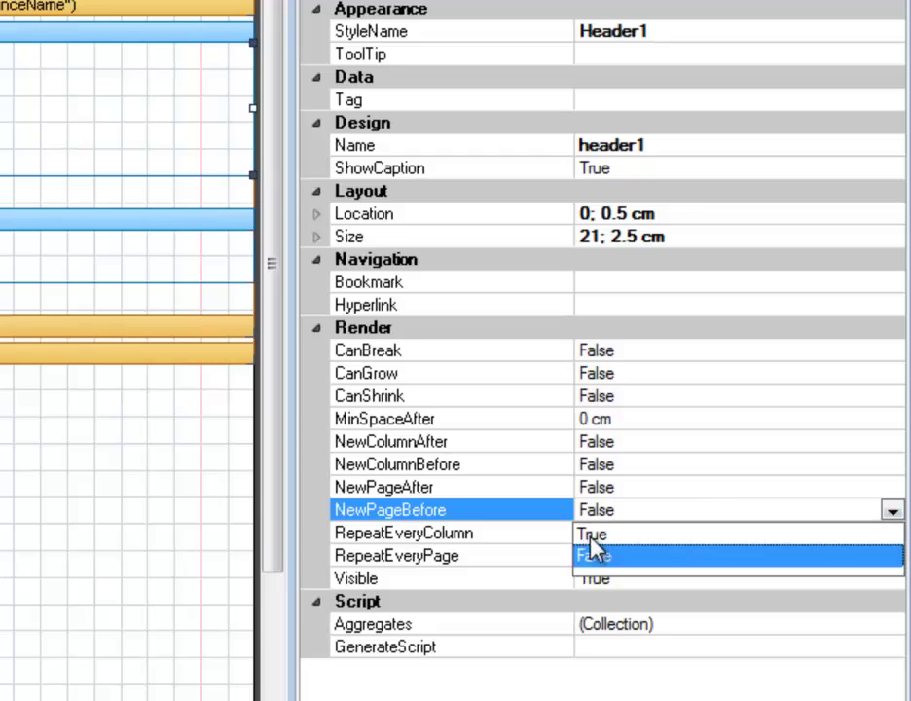
{"action": "left_click", "coordinate": [590, 532]}
{"action": "left_click", "coordinate": [8, 506]}
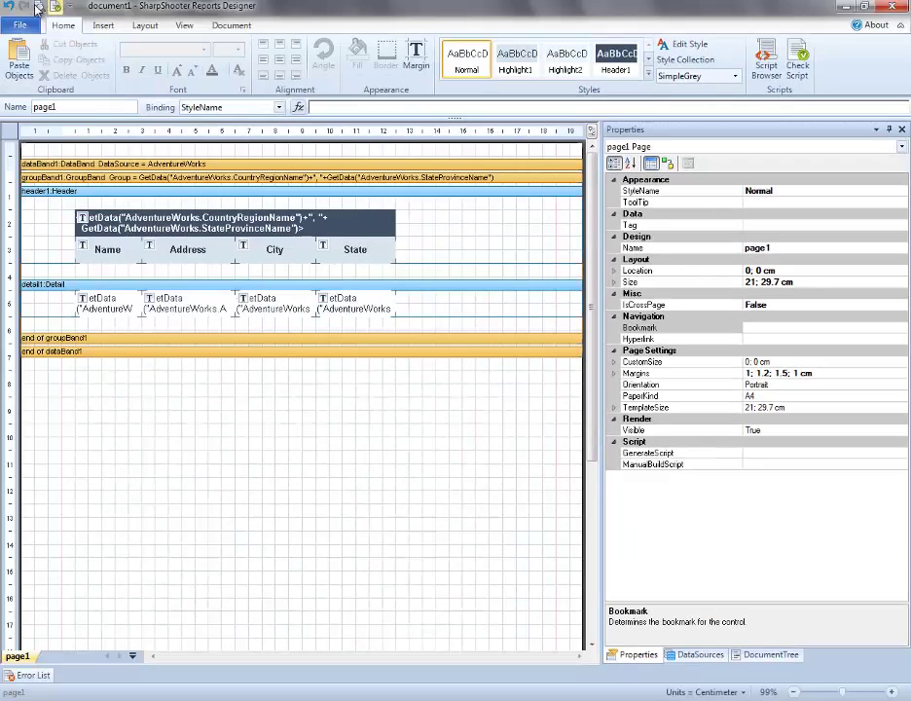
Preview the report and examine how the country and state groups are distributed over the pages
{"action": "key", "text": "F5"}
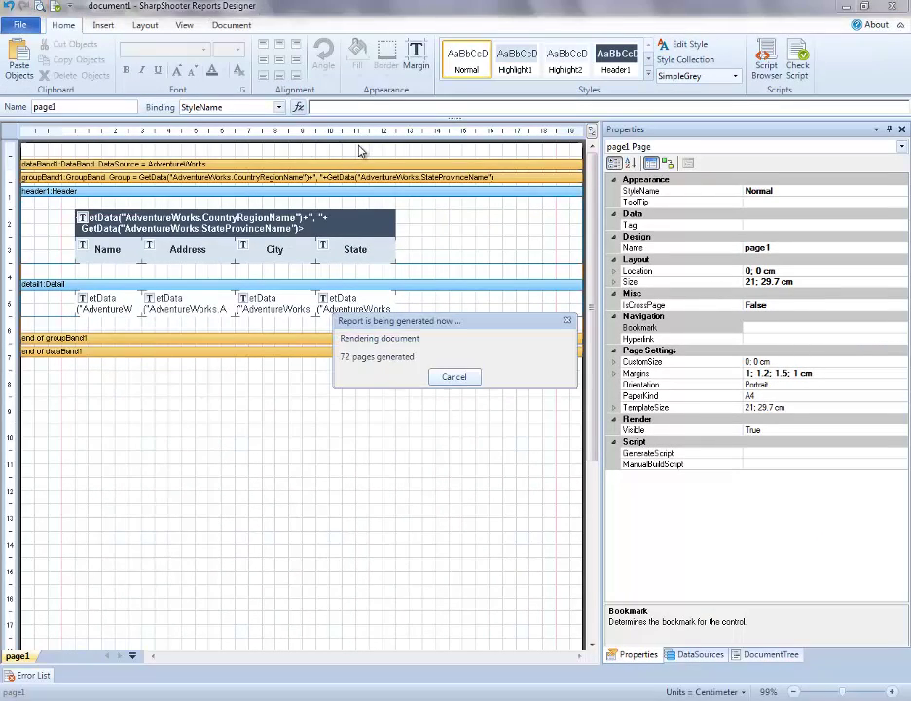
{"action": "scroll", "coordinate": [467, 188], "scroll_direction": "down", "scroll_amount": 10}
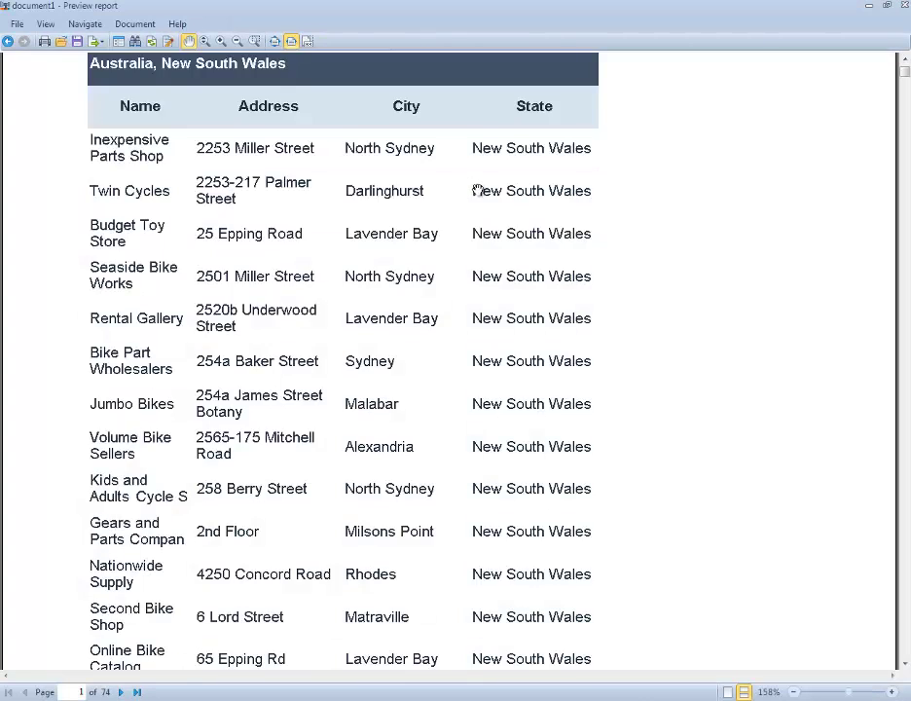
{"action": "scroll", "coordinate": [509, 190], "scroll_direction": "down", "scroll_amount": 1}
{"action": "scroll", "coordinate": [510, 189], "scroll_direction": "up", "scroll_amount": 3}
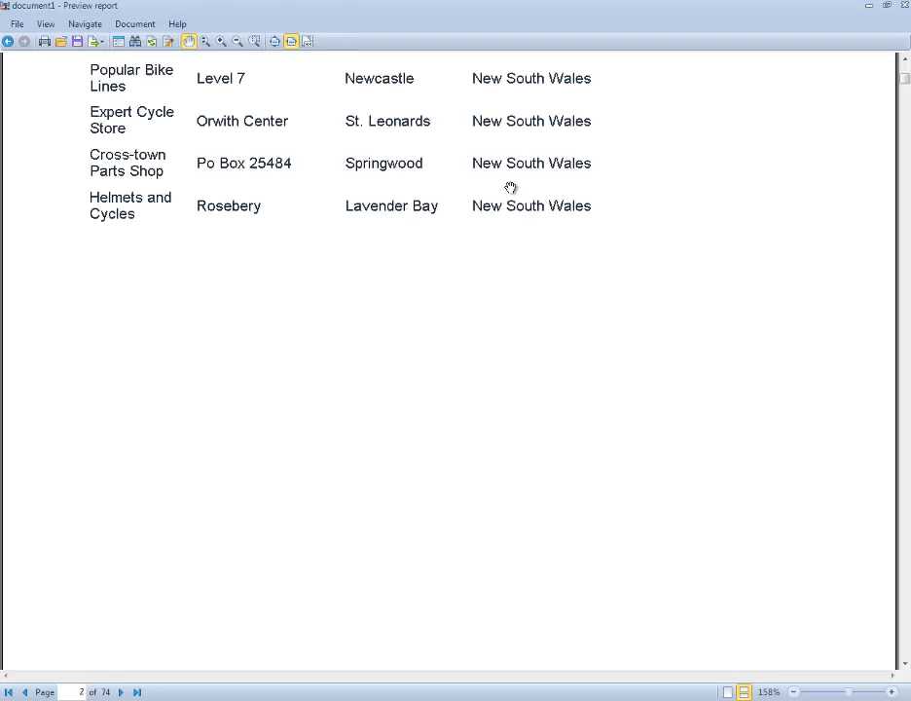
{"action": "scroll", "coordinate": [593, 249], "scroll_direction": "down", "scroll_amount": 4}
{"action": "scroll", "coordinate": [593, 248], "scroll_direction": "down", "scroll_amount": 5}
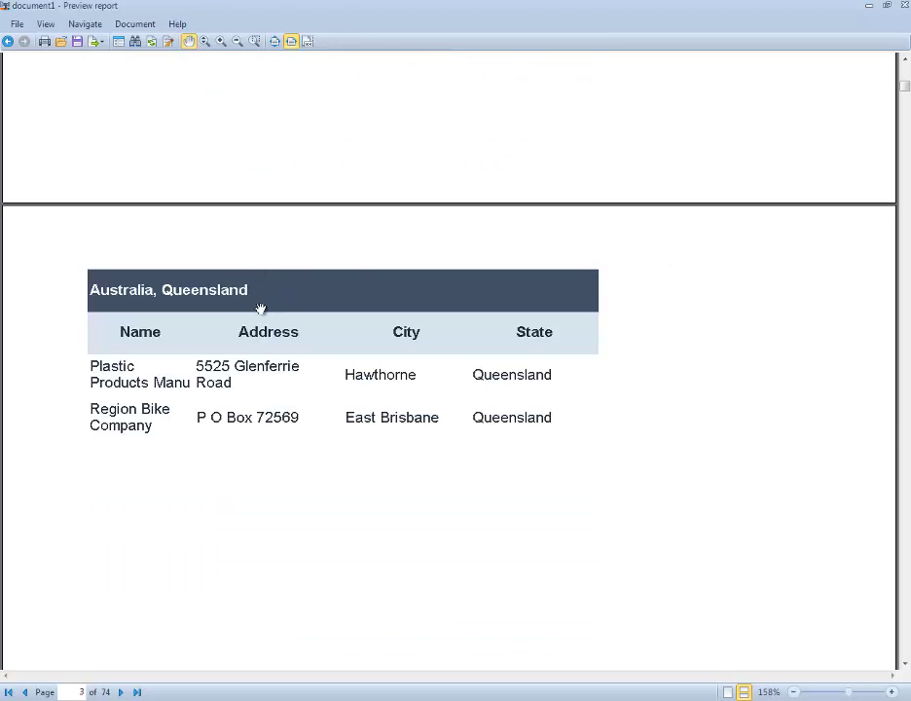
{"action": "scroll", "coordinate": [563, 305], "scroll_direction": "down", "scroll_amount": 3}
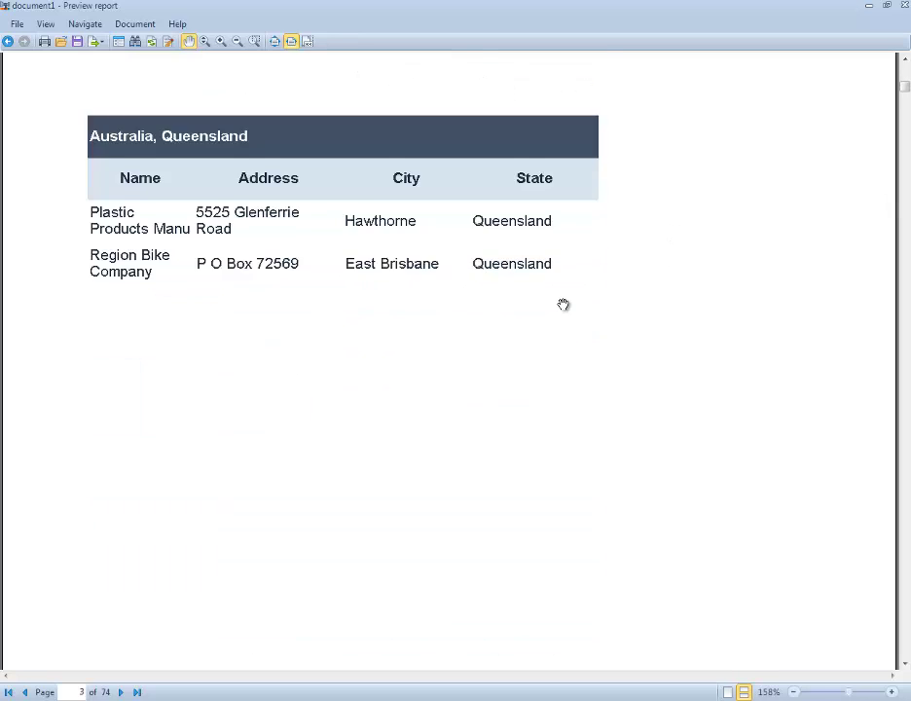
{"action": "scroll", "coordinate": [558, 299], "scroll_direction": "up", "scroll_amount": 3}
{"action": "left_click", "coordinate": [904, 5]}
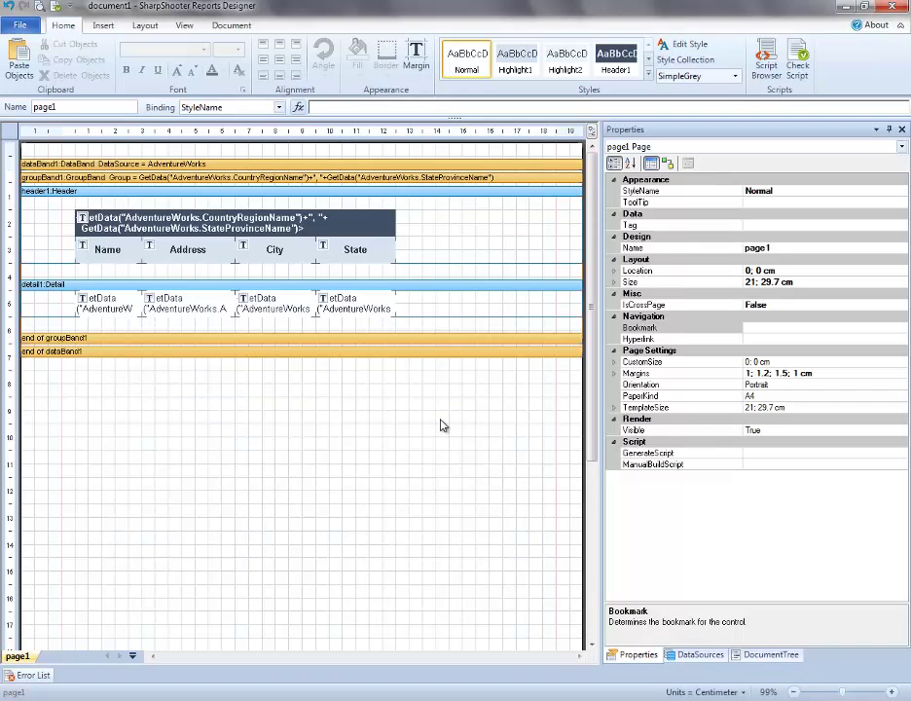
Save the report template to the Desktop as GropedReport.rst
{"action": "left_click", "coordinate": [28, 30]}
{"action": "left_click", "coordinate": [82, 143]}
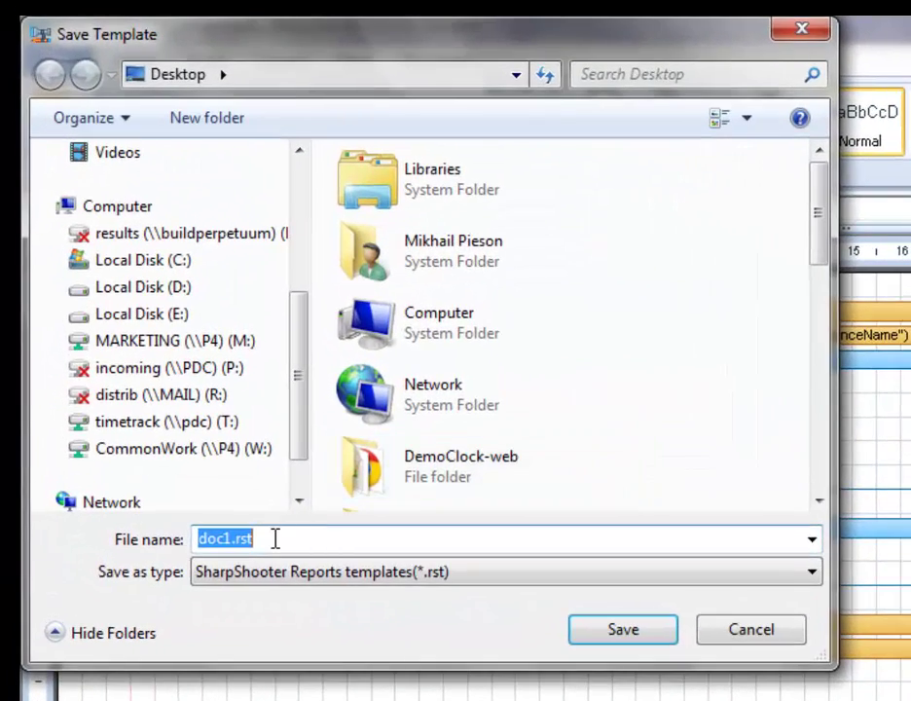
{"action": "left_click", "coordinate": [275, 538]}
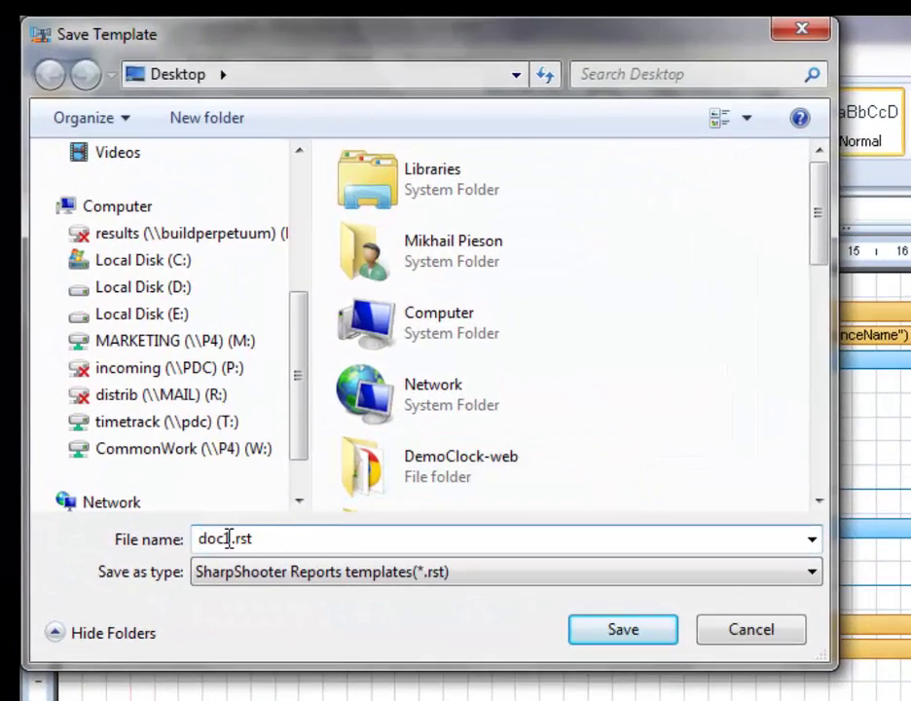
{"action": "double_click", "coordinate": [226, 538]}
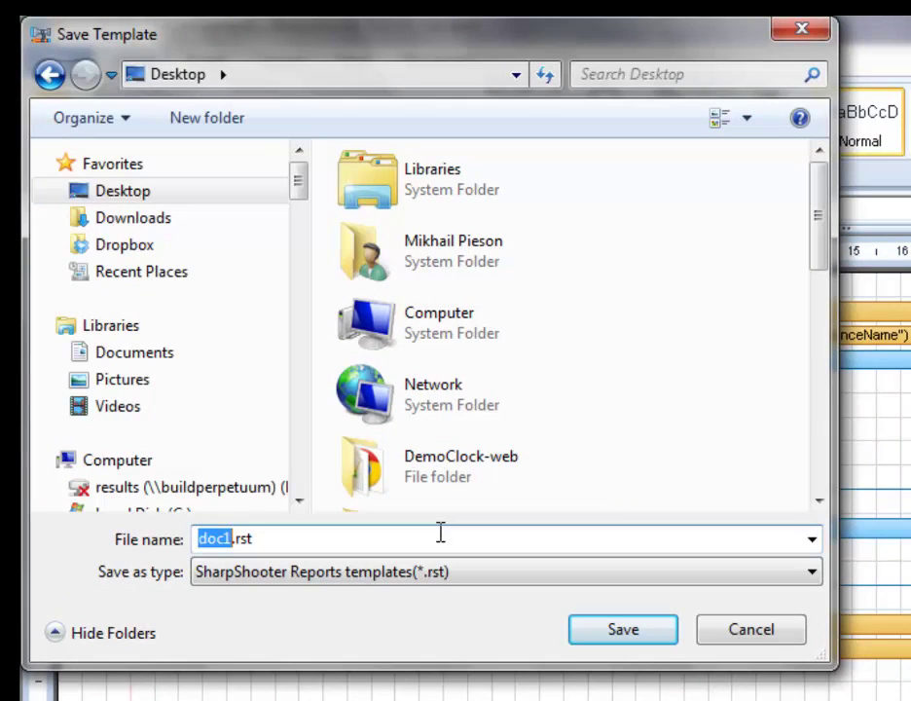
{"action": "type", "text": "GropedRe"}
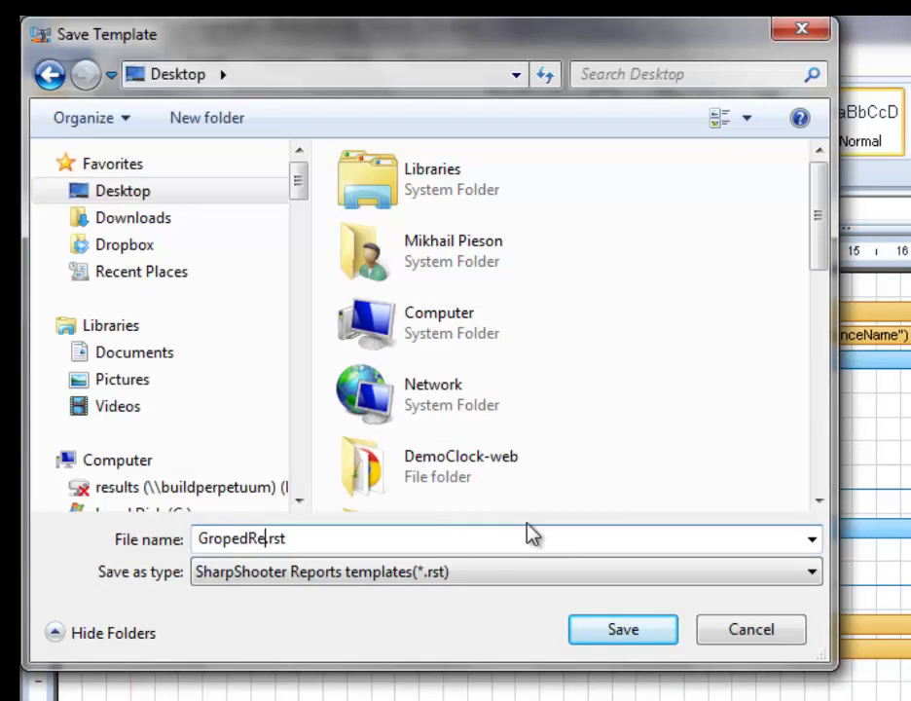
{"action": "type", "text": "port"}
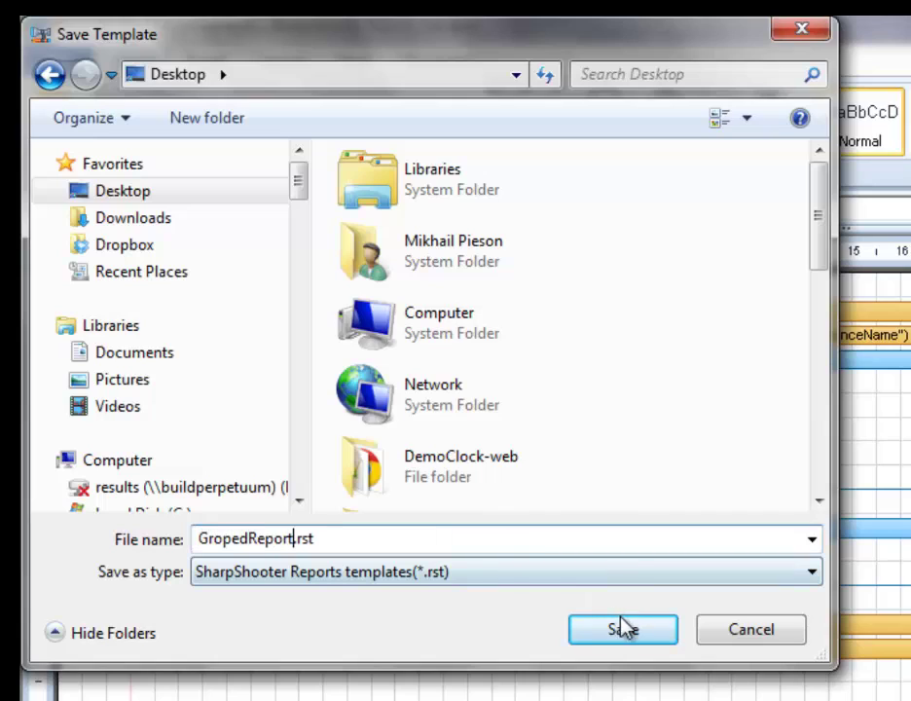
{"action": "left_click", "coordinate": [635, 633]}
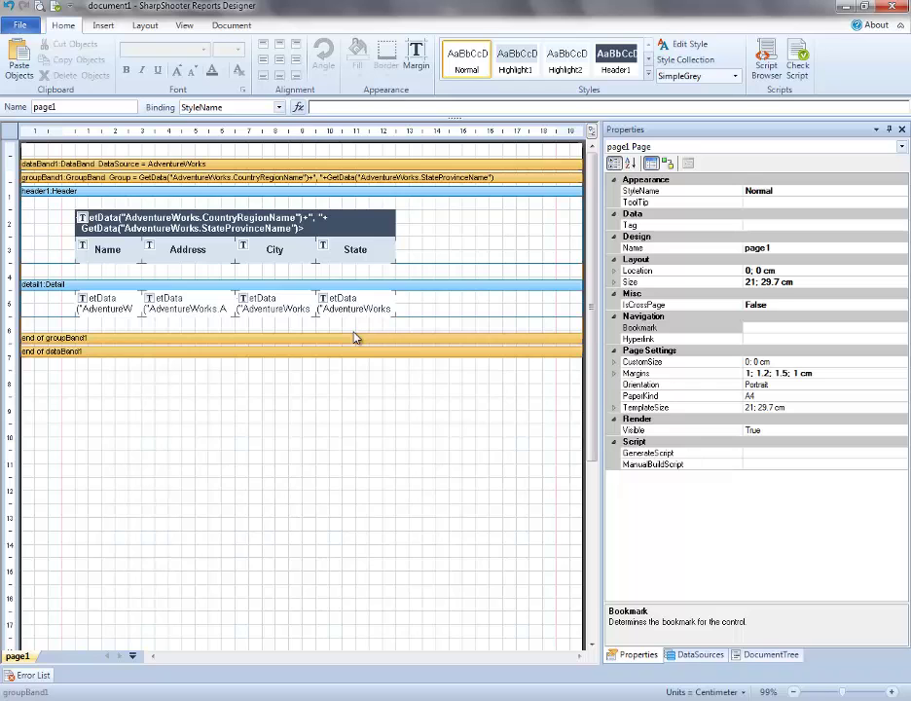
Review the document's AdventureWorks data source settings and close the data source editor without changes
{"action": "left_click", "coordinate": [246, 27]}
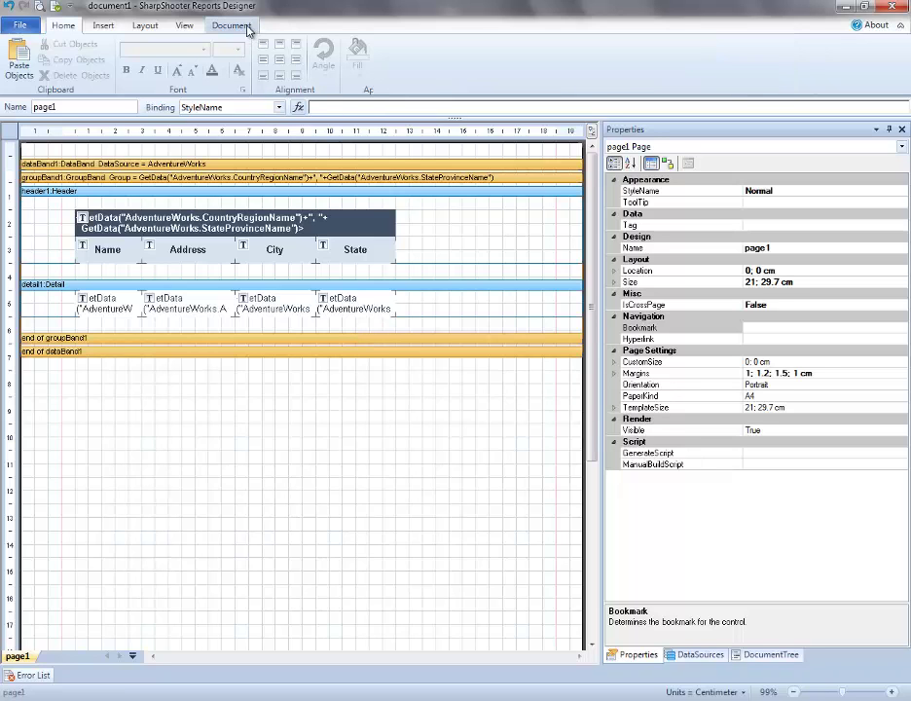
{"action": "left_click", "coordinate": [255, 61]}
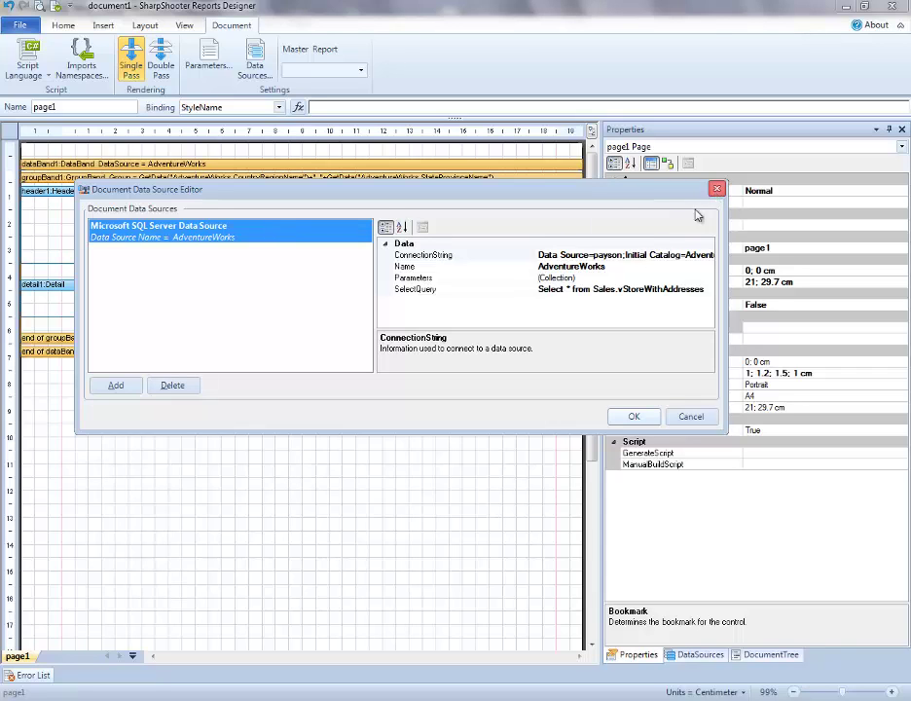
{"action": "left_click", "coordinate": [716, 188]}
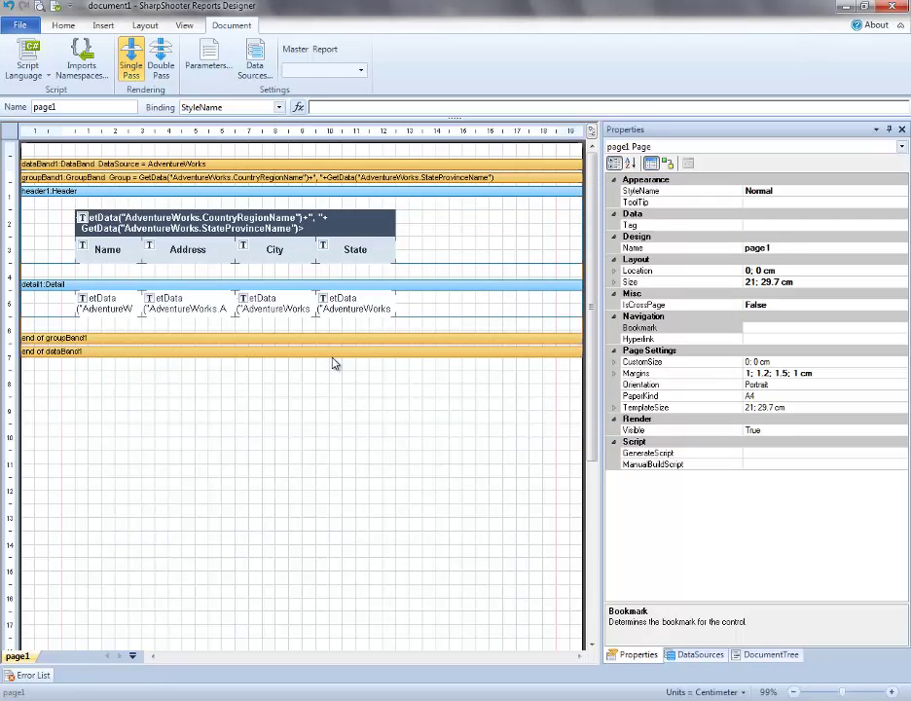